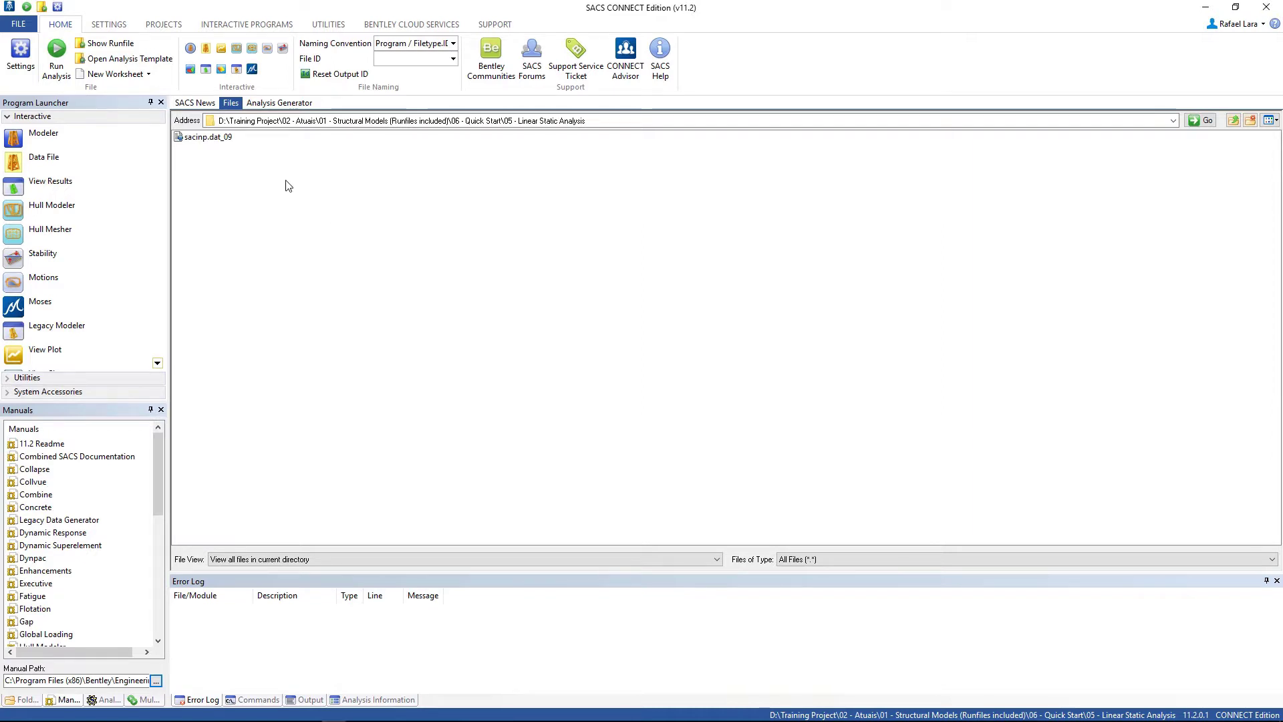
# Step: Open the sacinp.dat_09 structural model in the modeler
pyautogui.click(209, 138)
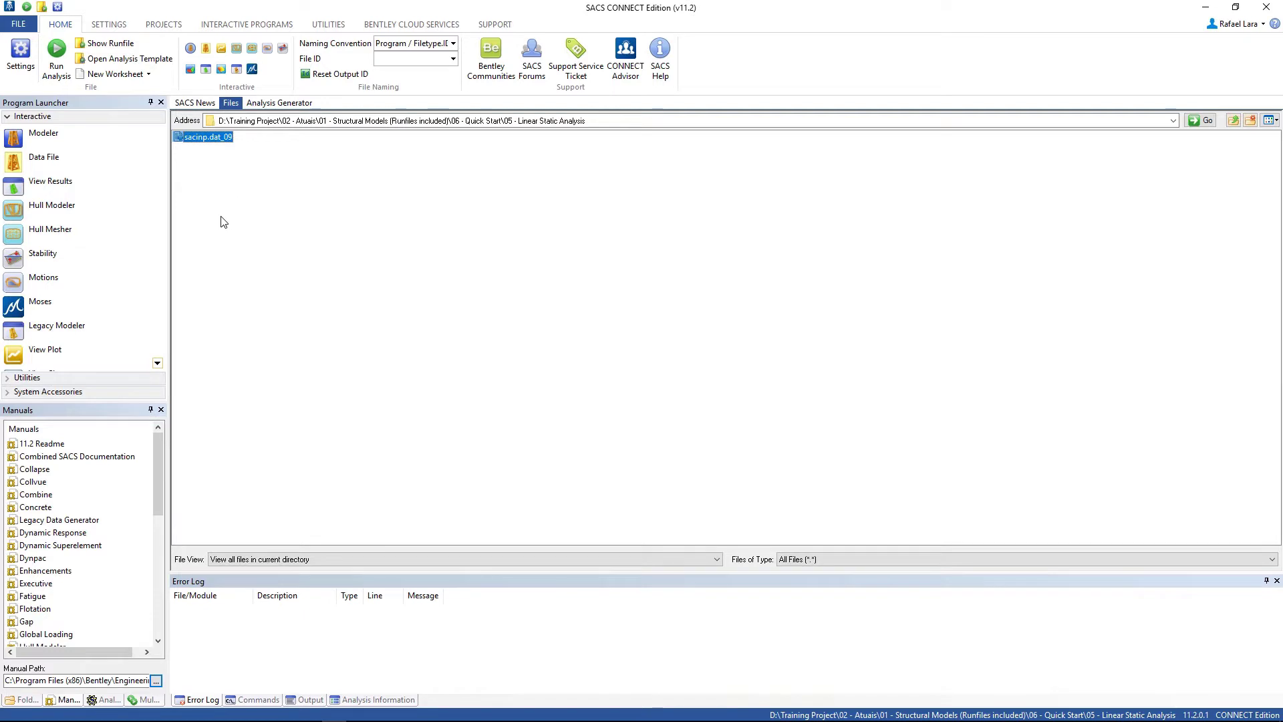
pyautogui.click(205, 159)
pyautogui.click(209, 141)
pyautogui.doubleClick(208, 138)
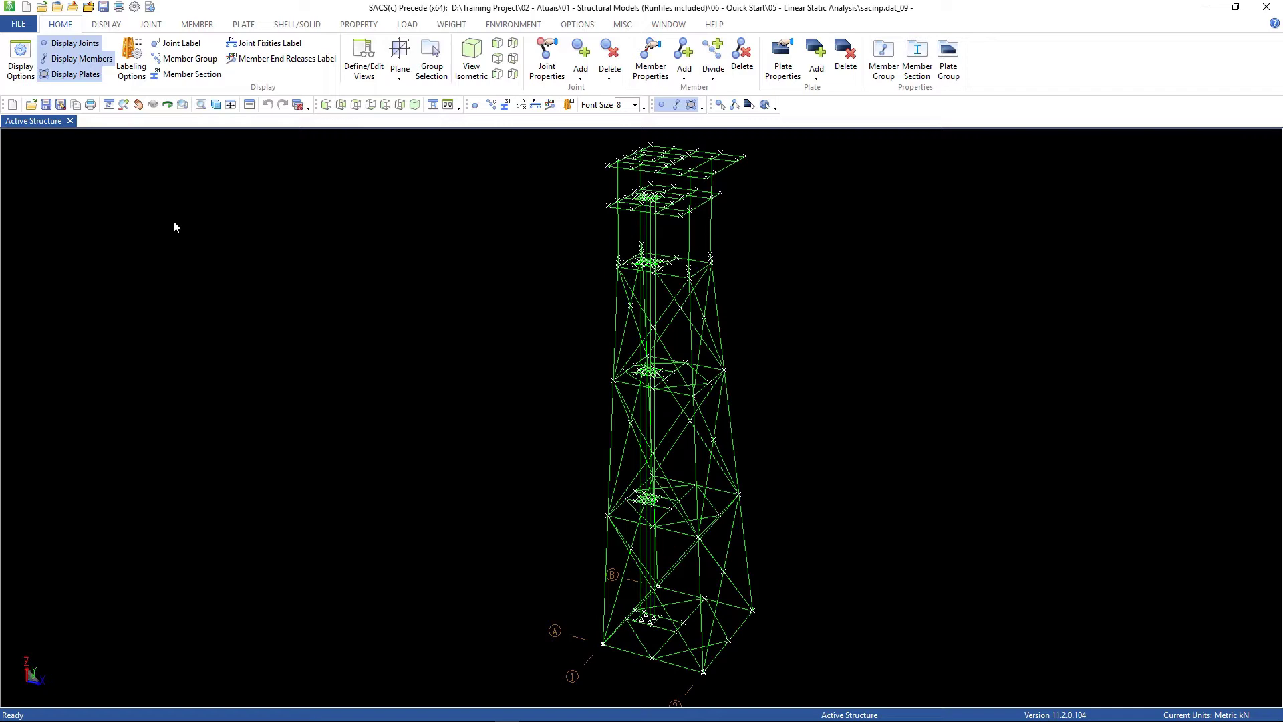
# Step: Begin saving a copy of the model with the output file contents set to model data only
pyautogui.click(11, 25)
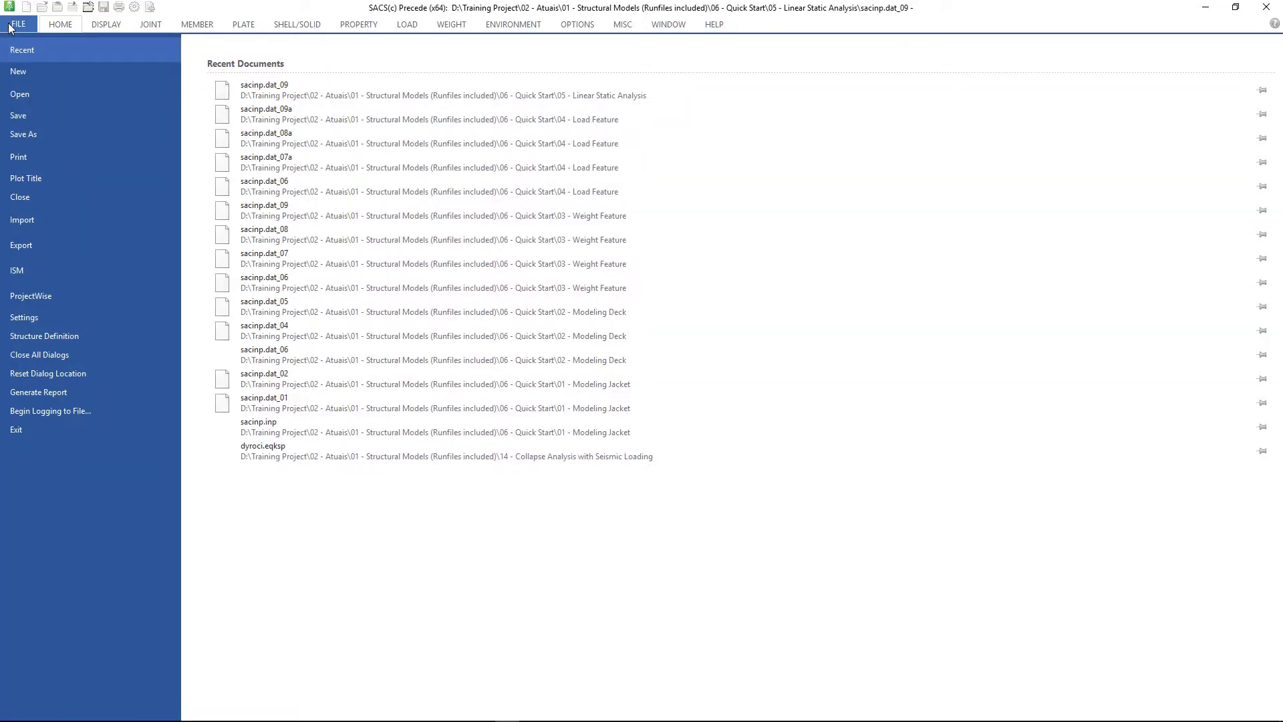
pyautogui.click(30, 133)
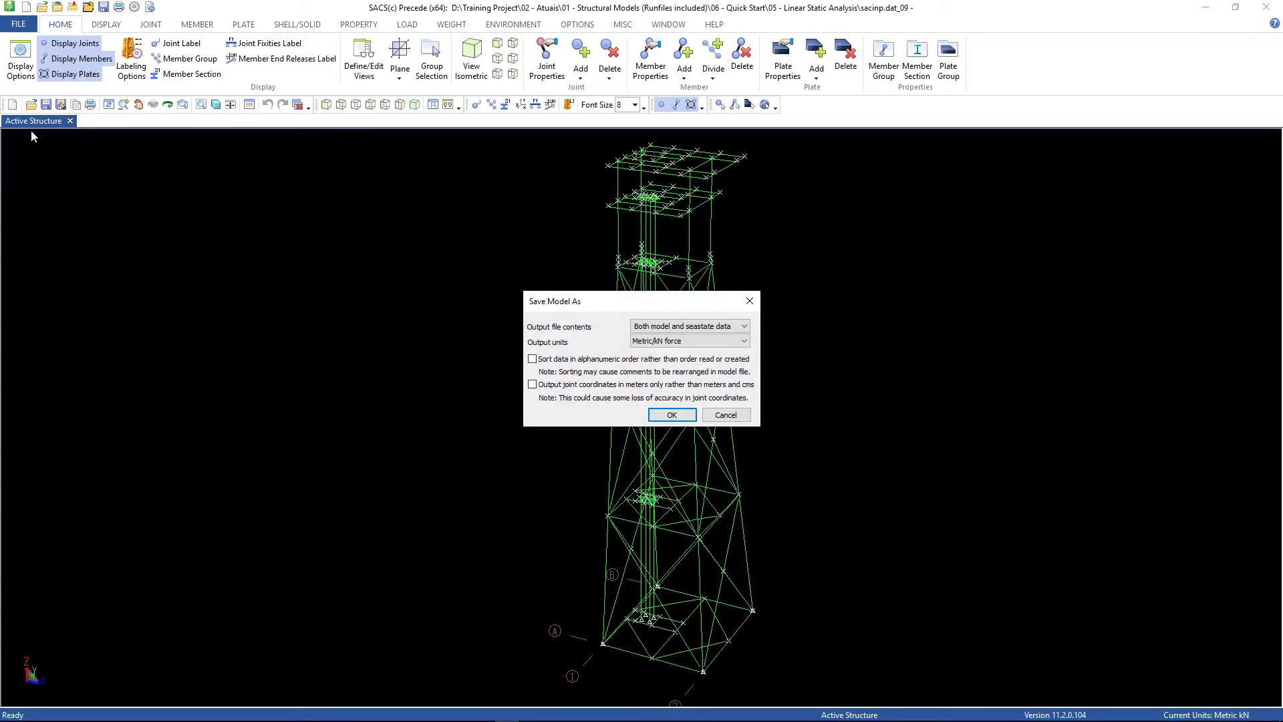
pyautogui.click(713, 329)
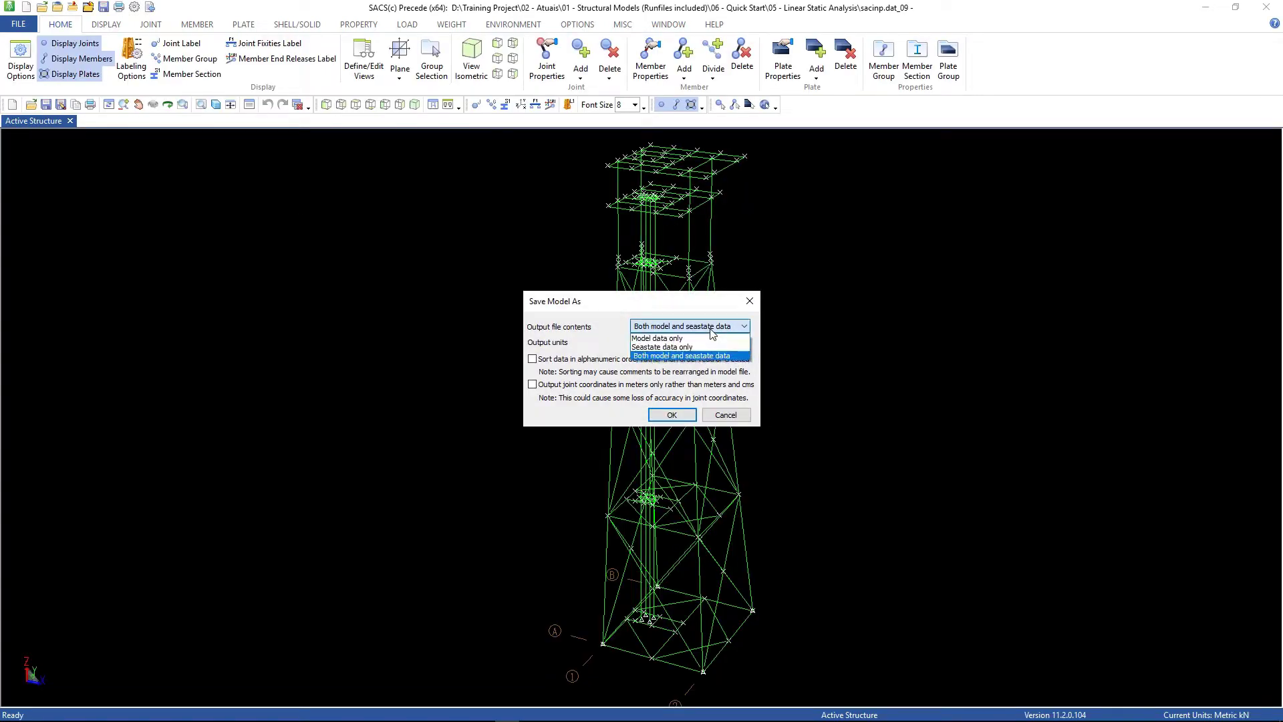
pyautogui.click(658, 339)
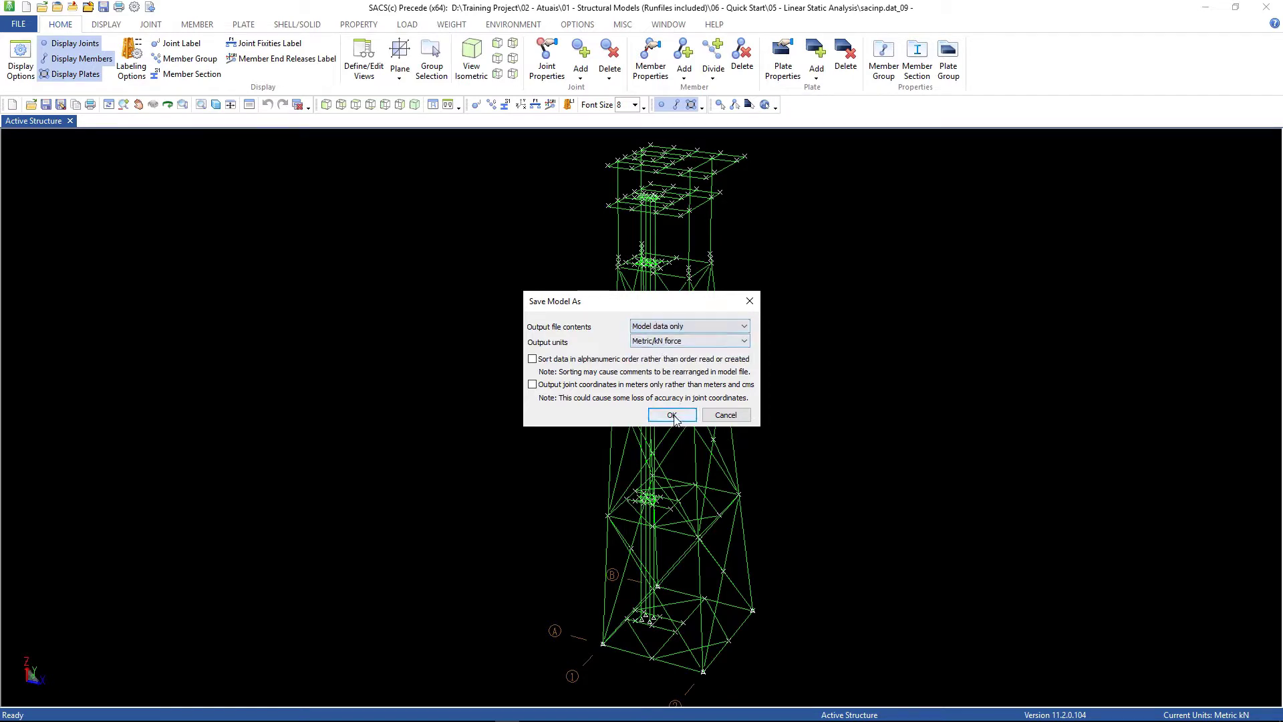
pyautogui.click(673, 415)
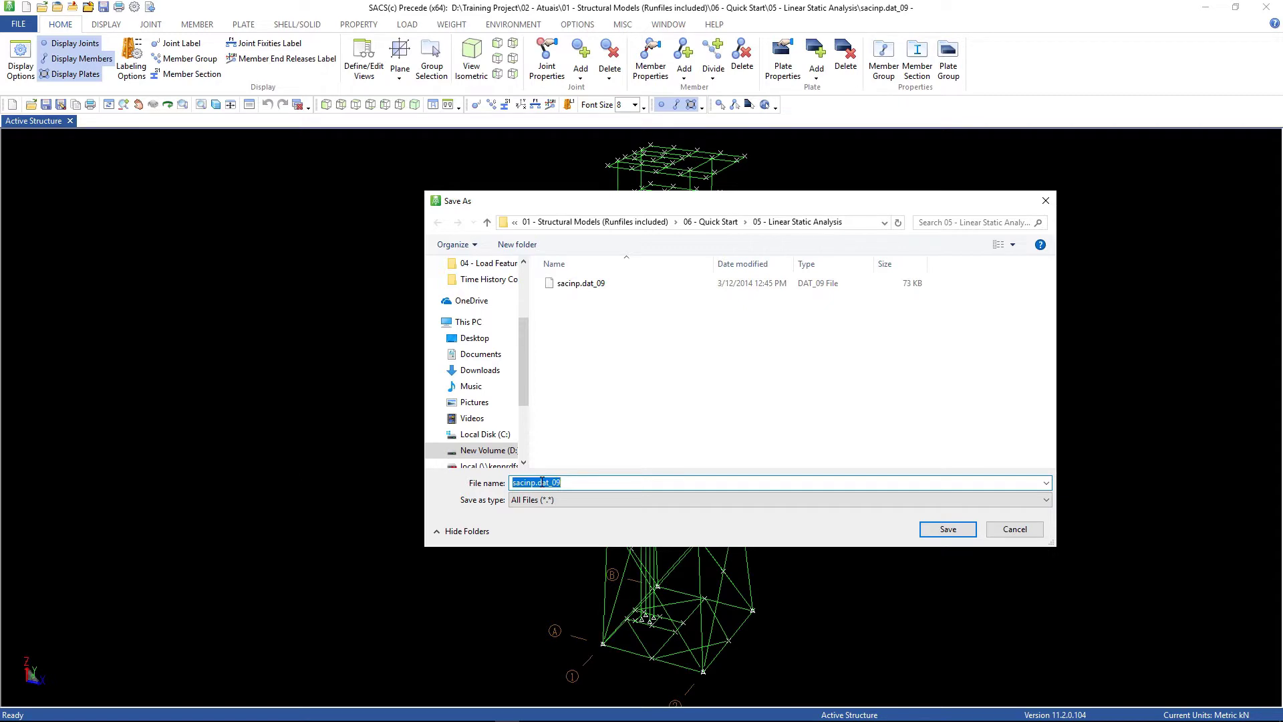
# Step: Save the copy as sacinp.static in the 05 - Linear Static Analysis folder and close the modeler
pyautogui.moveTo(542, 482); pyautogui.dragTo(581, 482)
pyautogui.press('BackSpace')
pyautogui.write('static')
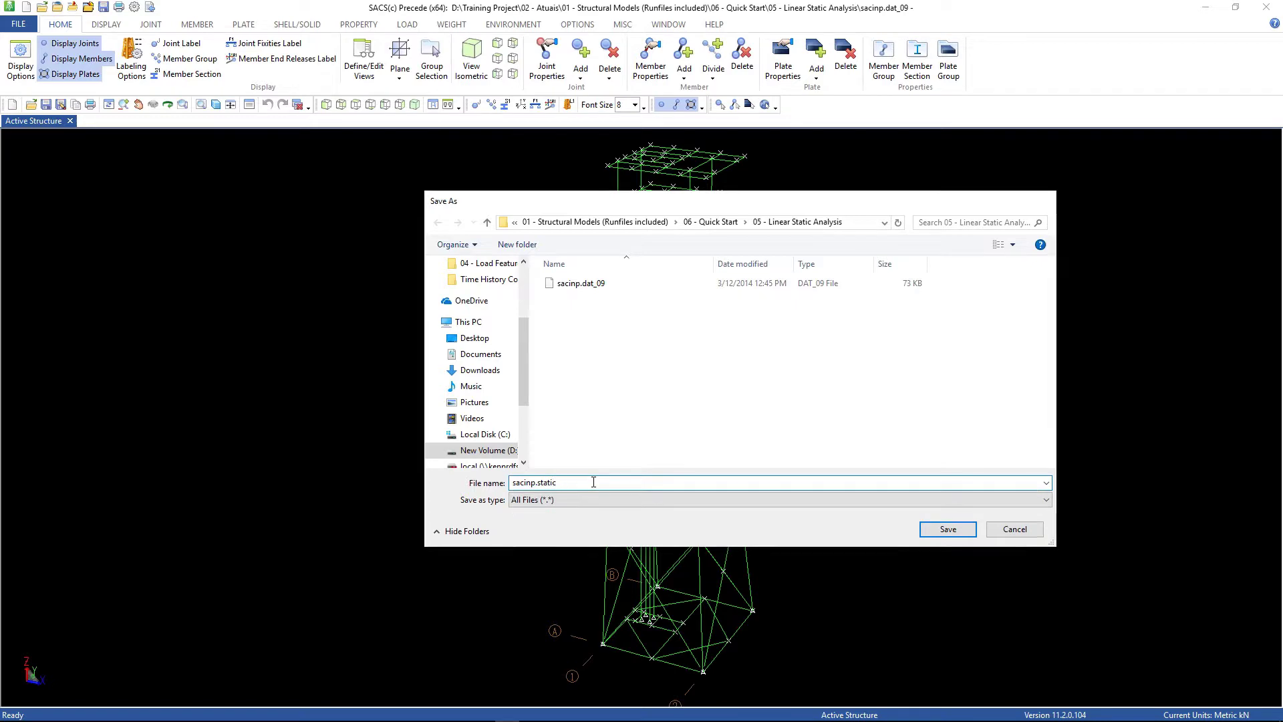
pyautogui.press('Return')
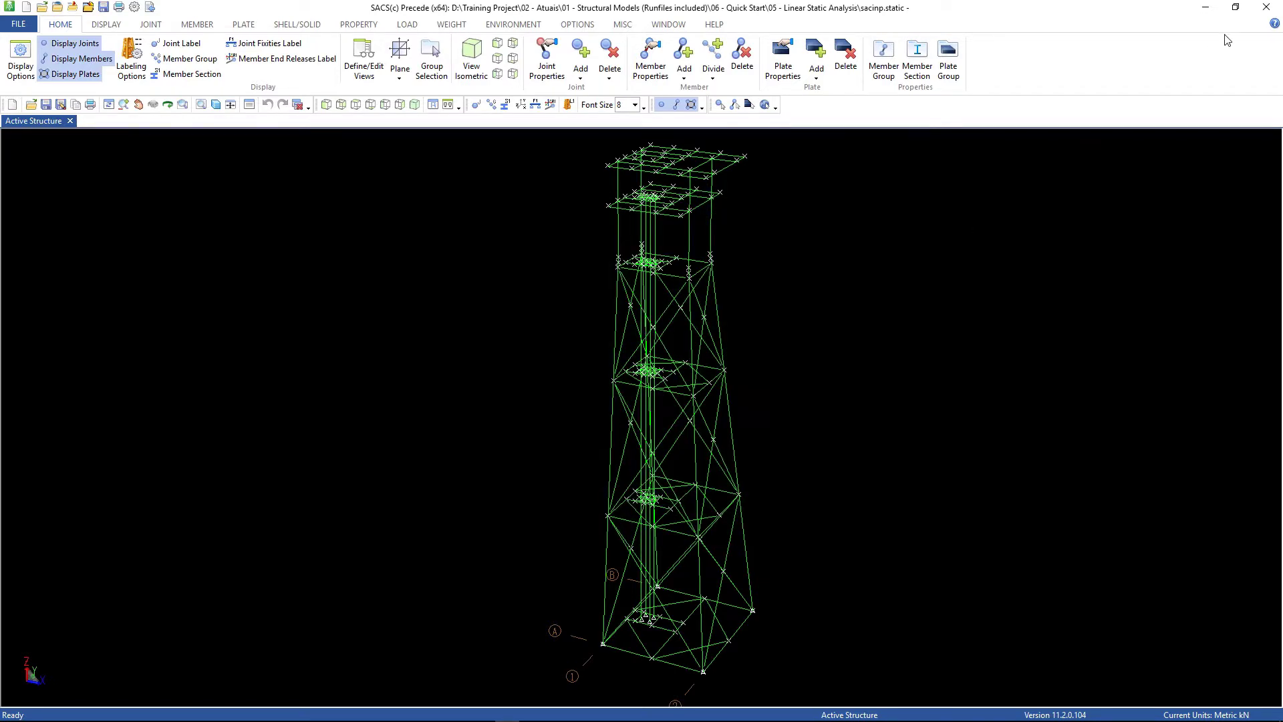
pyautogui.click(1266, 10)
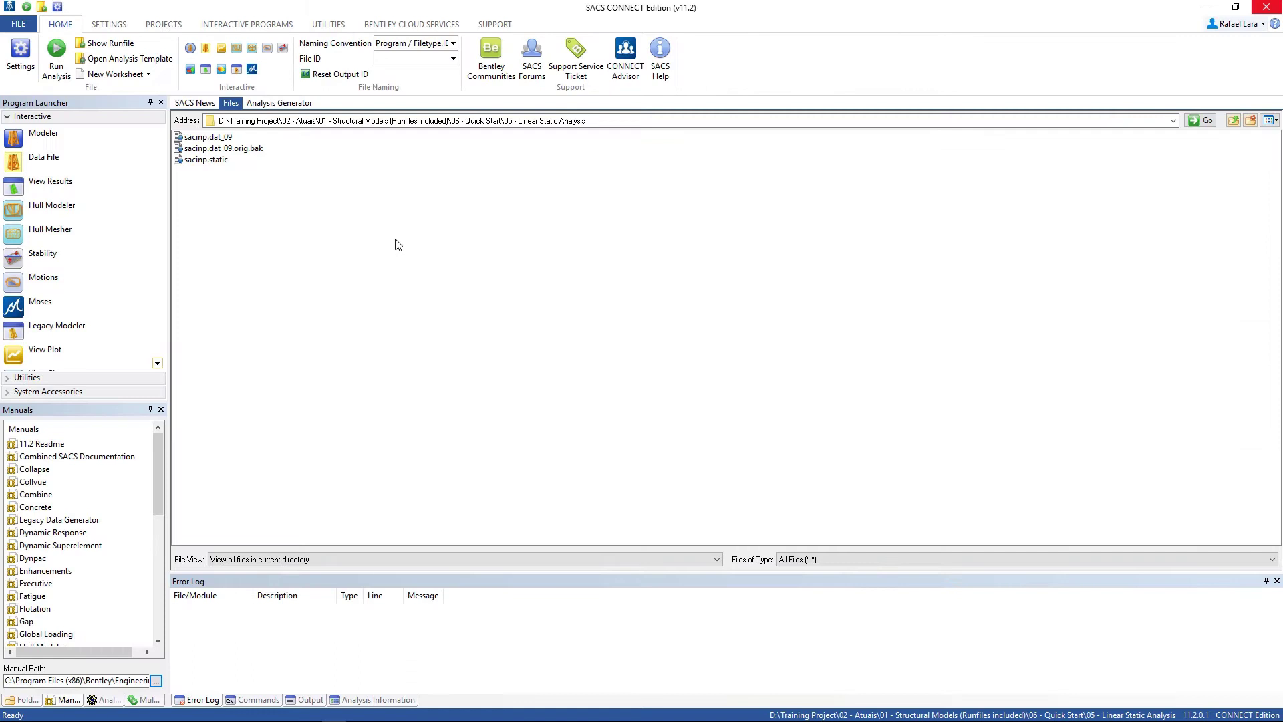
# Step: Reopen sacinp.dat_09 and begin saving a copy with the output file contents set to seastate data only
pyautogui.click(205, 138)
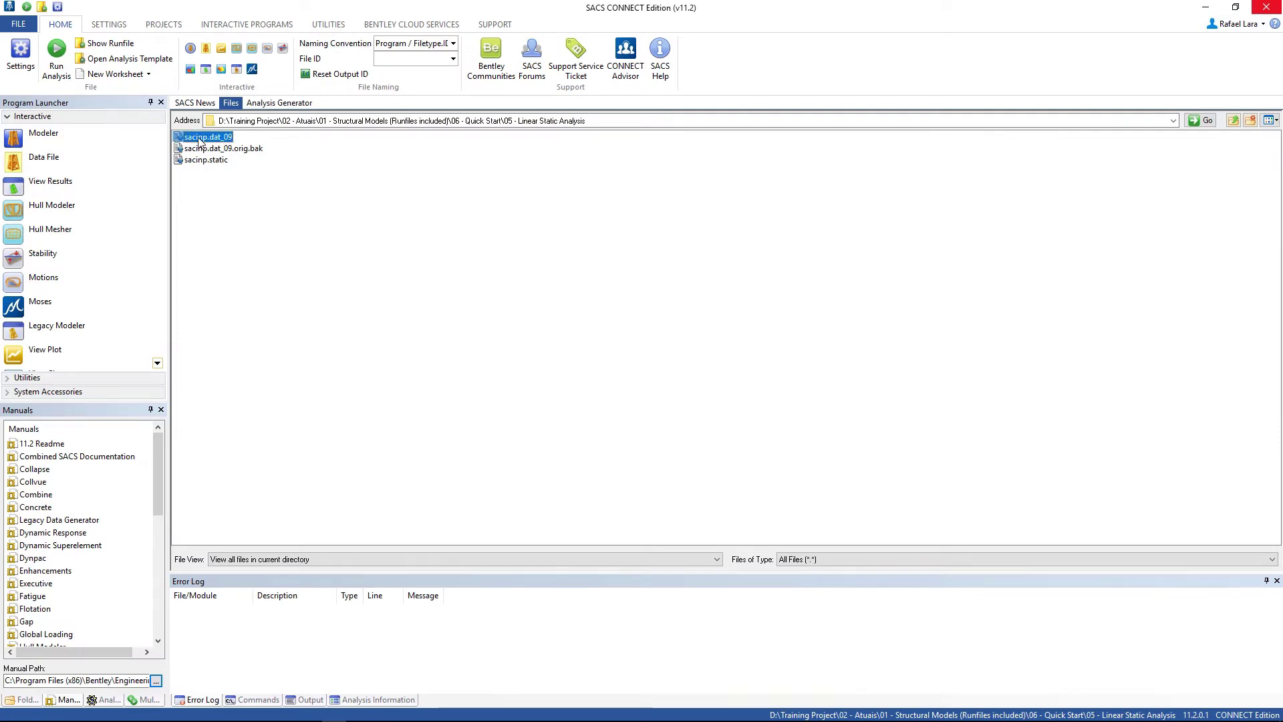
pyautogui.doubleClick(198, 137)
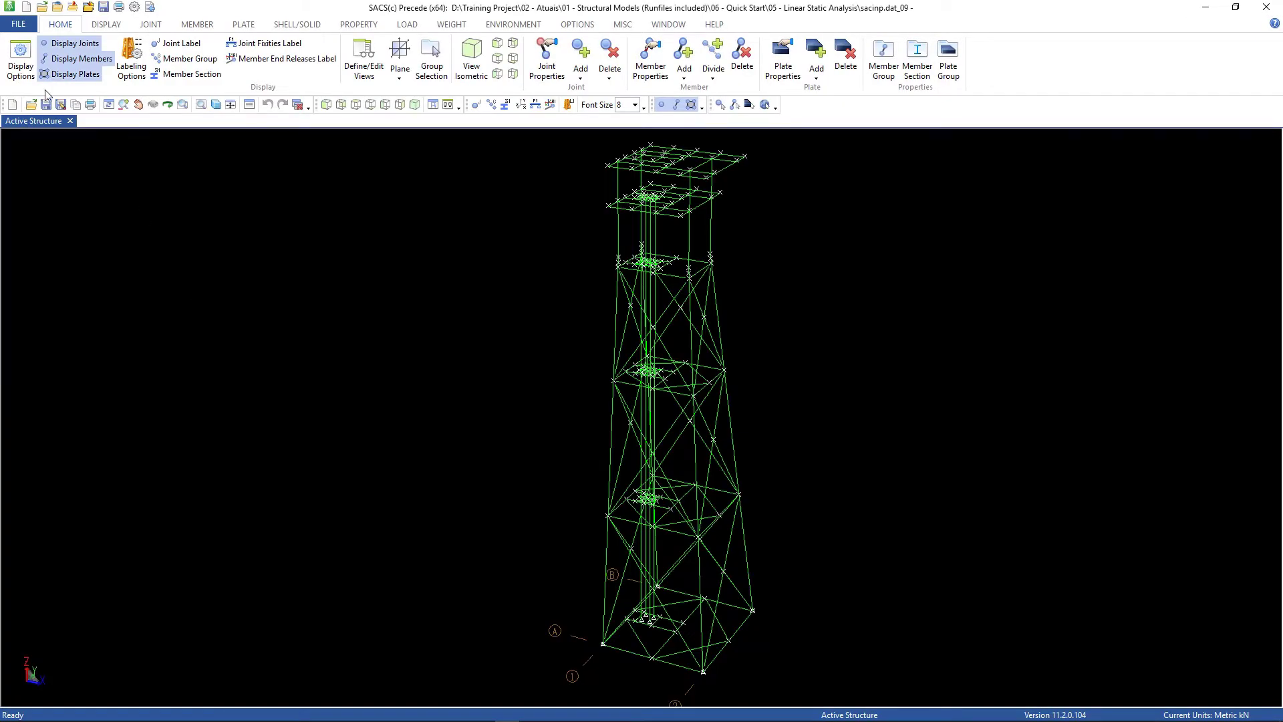
pyautogui.click(18, 24)
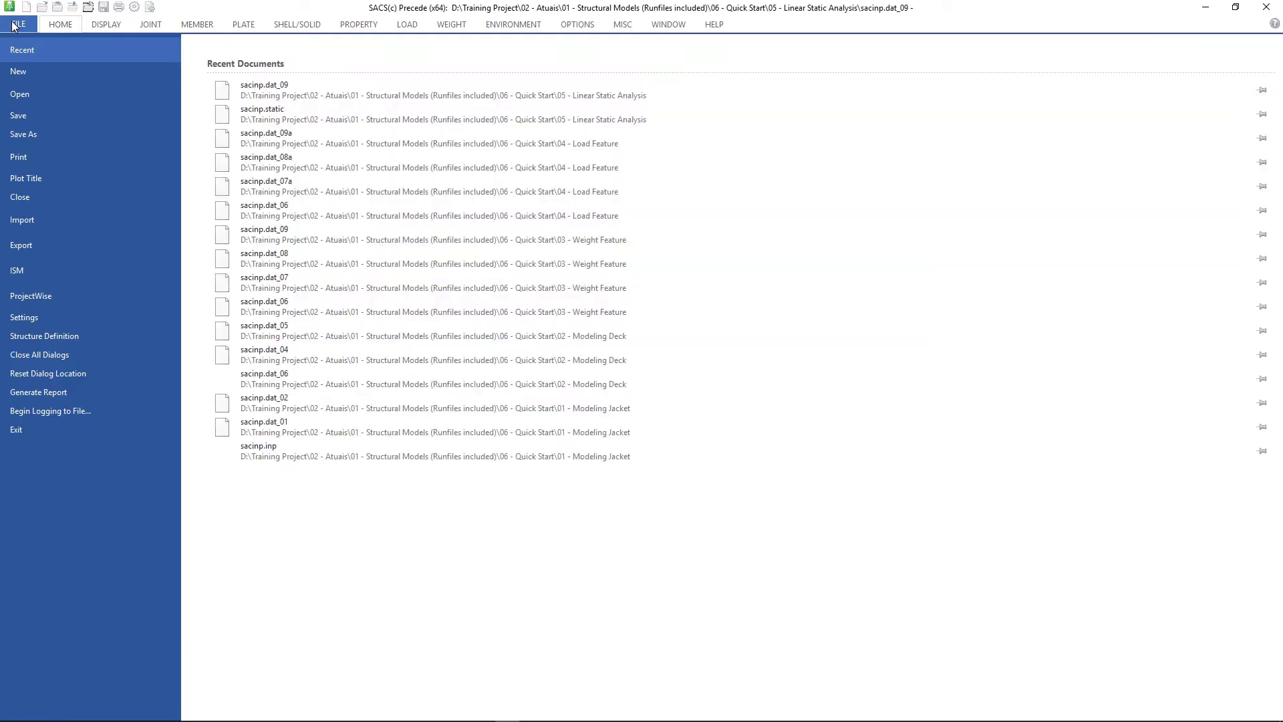
pyautogui.click(32, 135)
pyautogui.click(705, 327)
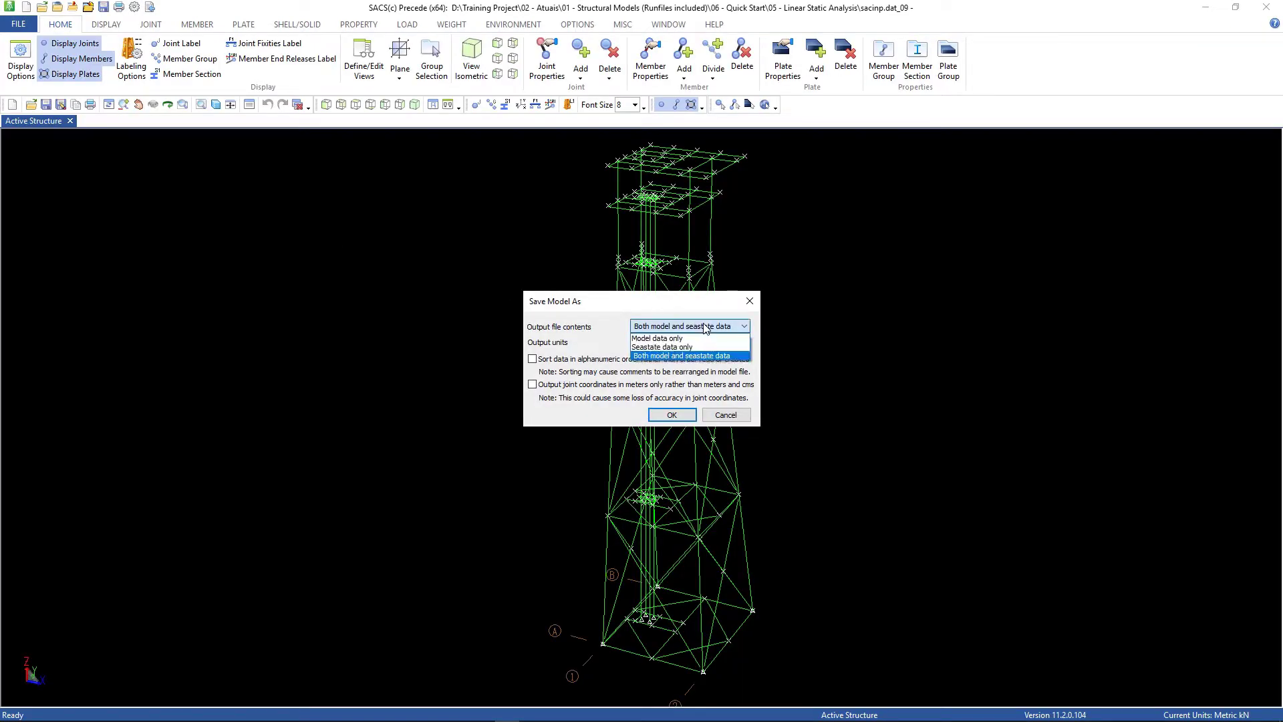
pyautogui.click(677, 348)
pyautogui.click(683, 416)
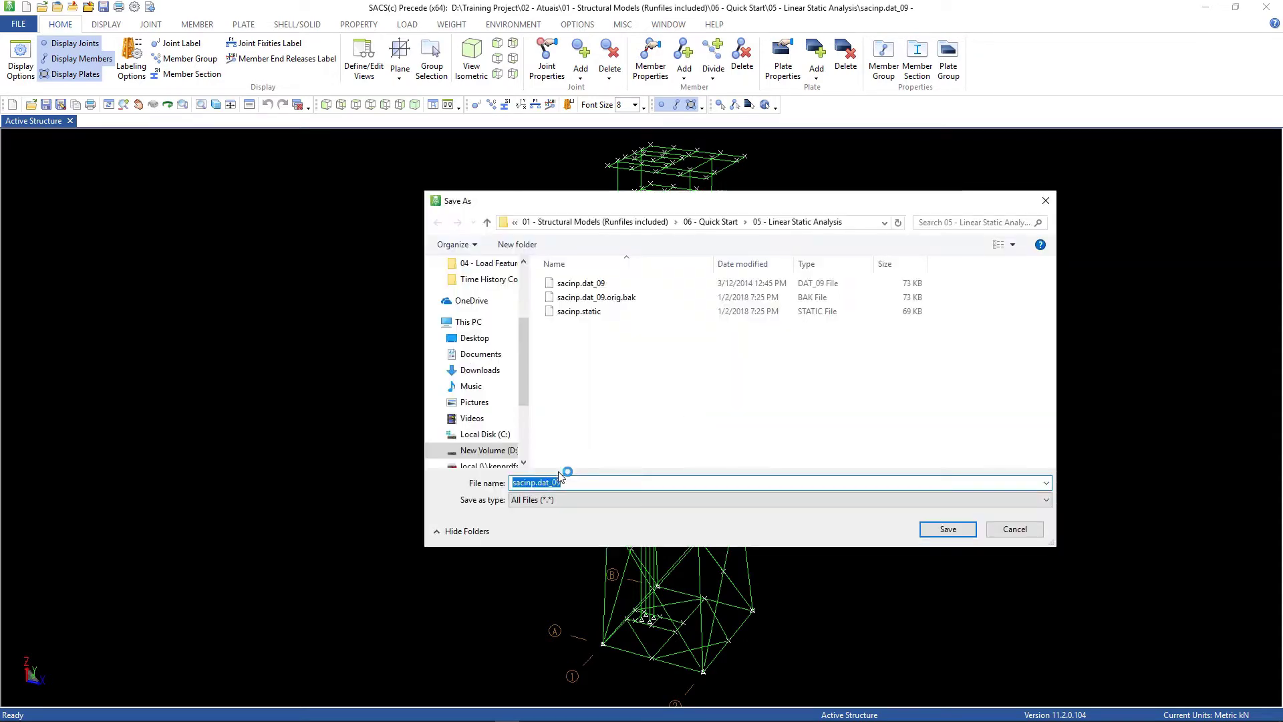
# Step: Save the seastate copy as seainp.static in the same folder and close the modeler
pyautogui.moveTo(538, 487); pyautogui.dragTo(569, 484)
pyautogui.write('static')
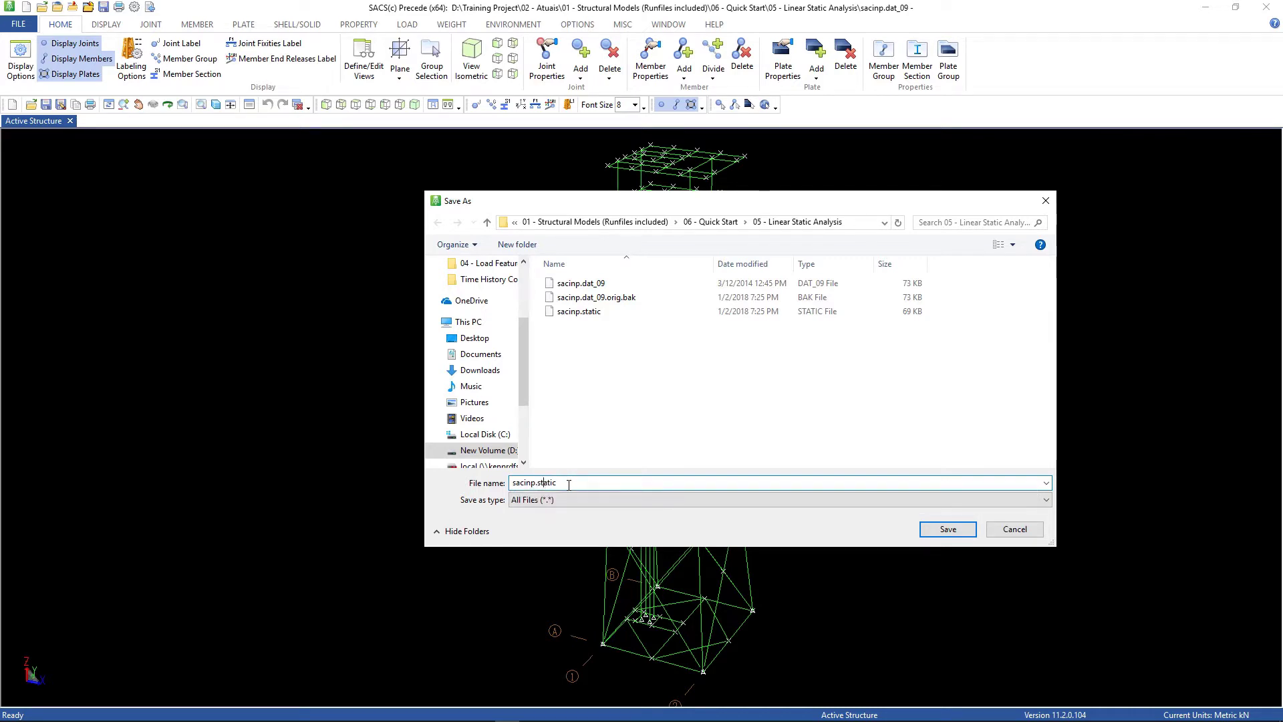
pyautogui.press('Left')
pyautogui.press('Left')
pyautogui.press('Left')
pyautogui.press('Left')
pyautogui.press('Left')
pyautogui.press('Left')
pyautogui.press('BackSpace')
pyautogui.press('BackSpace')
pyautogui.write('ea')
pyautogui.click(968, 530)
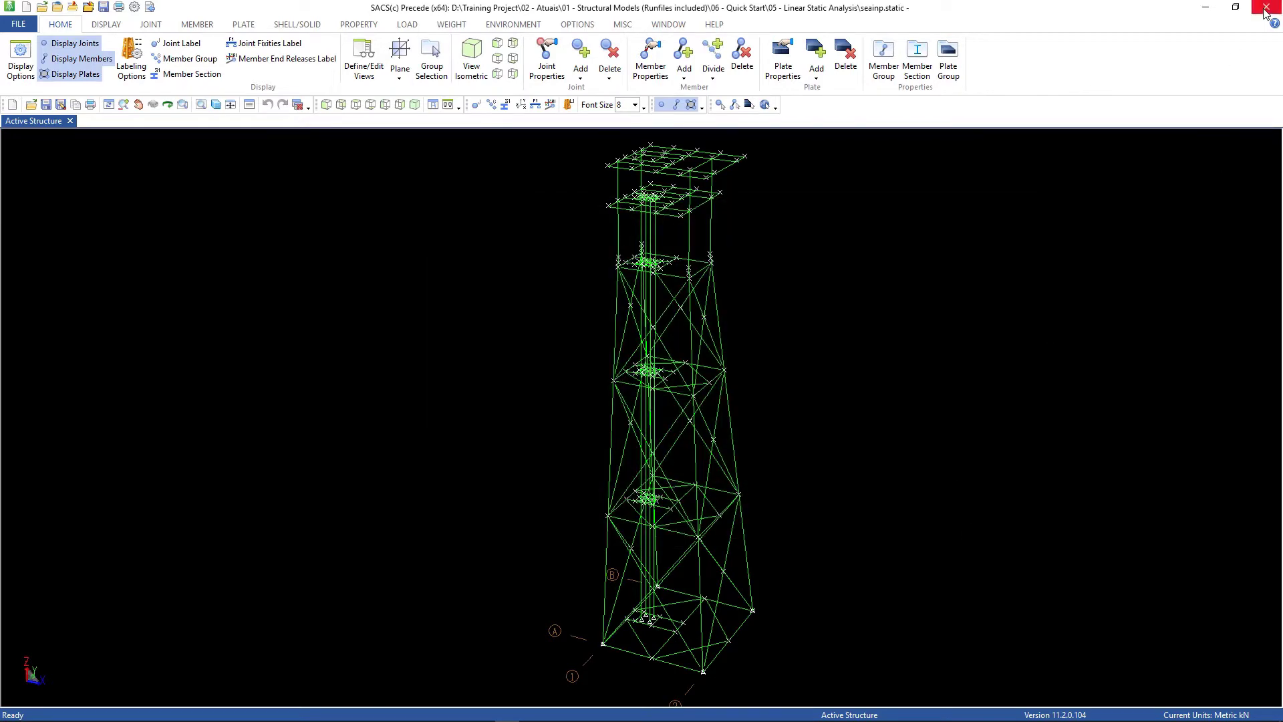
pyautogui.click(1265, 8)
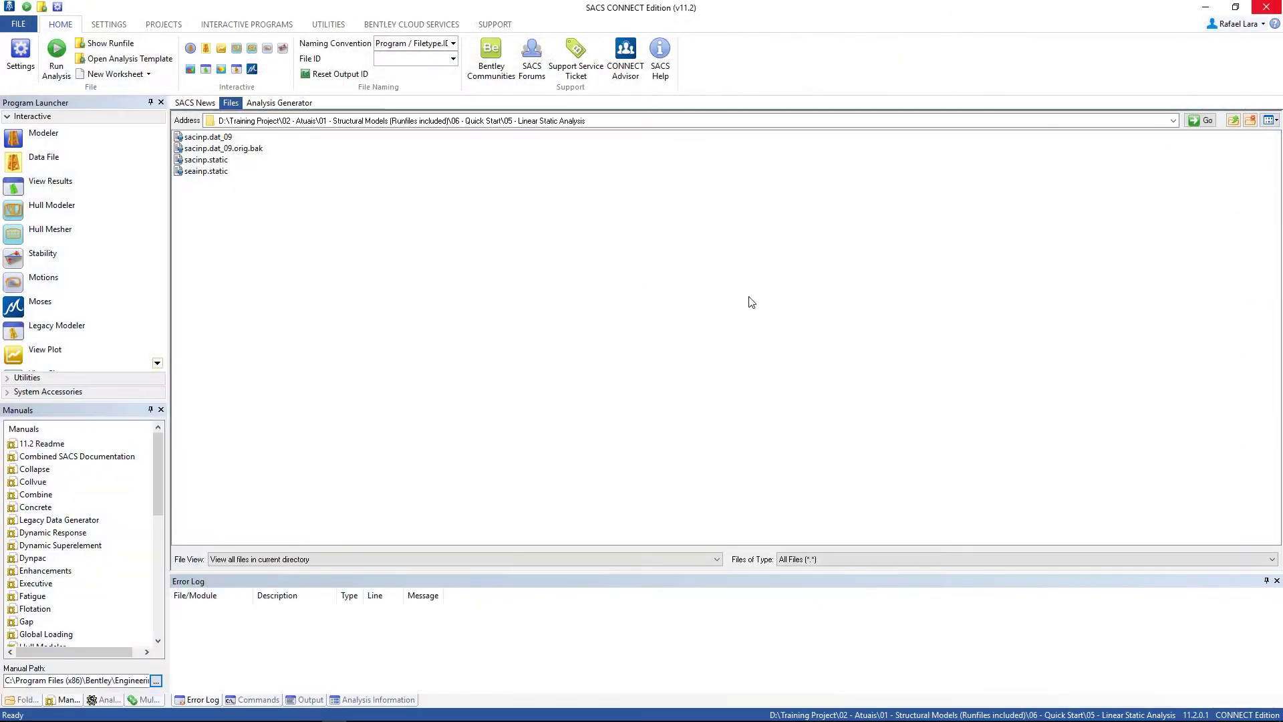
# Step: Open seainp.static as a data file, review its load condition and load combination lines, and close it
pyautogui.click(198, 163)
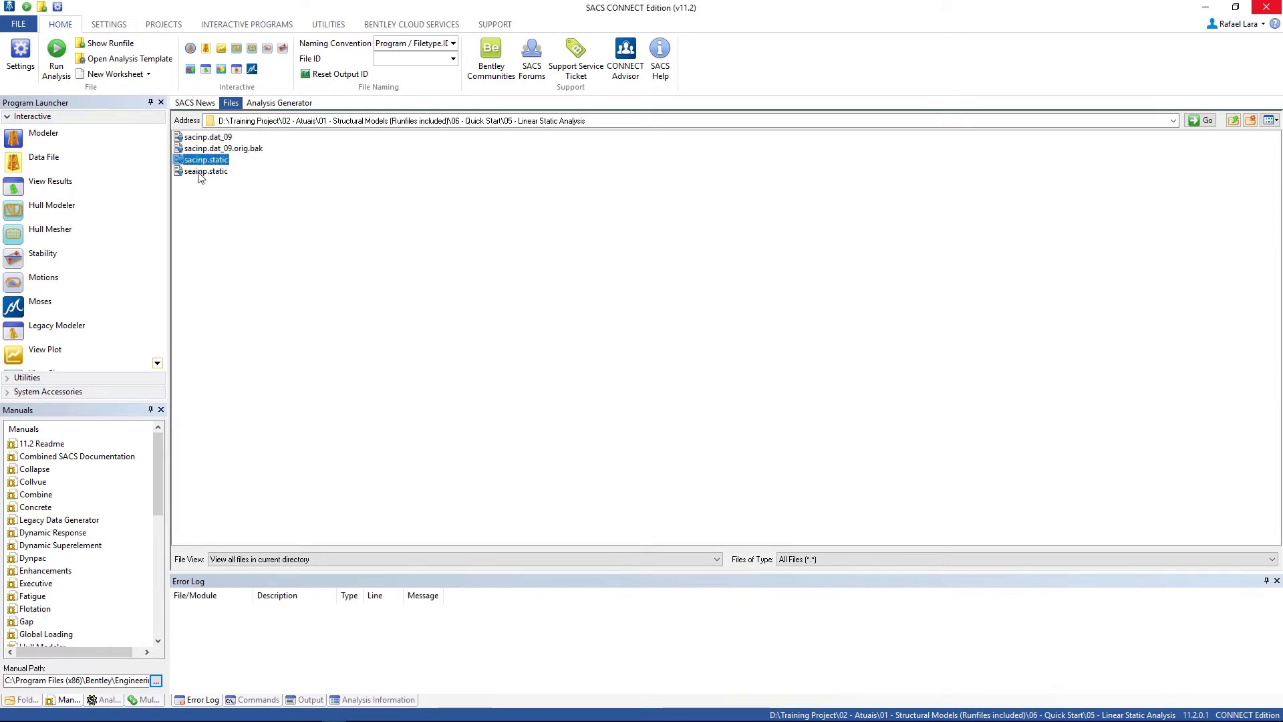
pyautogui.click(198, 173)
pyautogui.moveTo(198, 175); pyautogui.dragTo(42, 160)
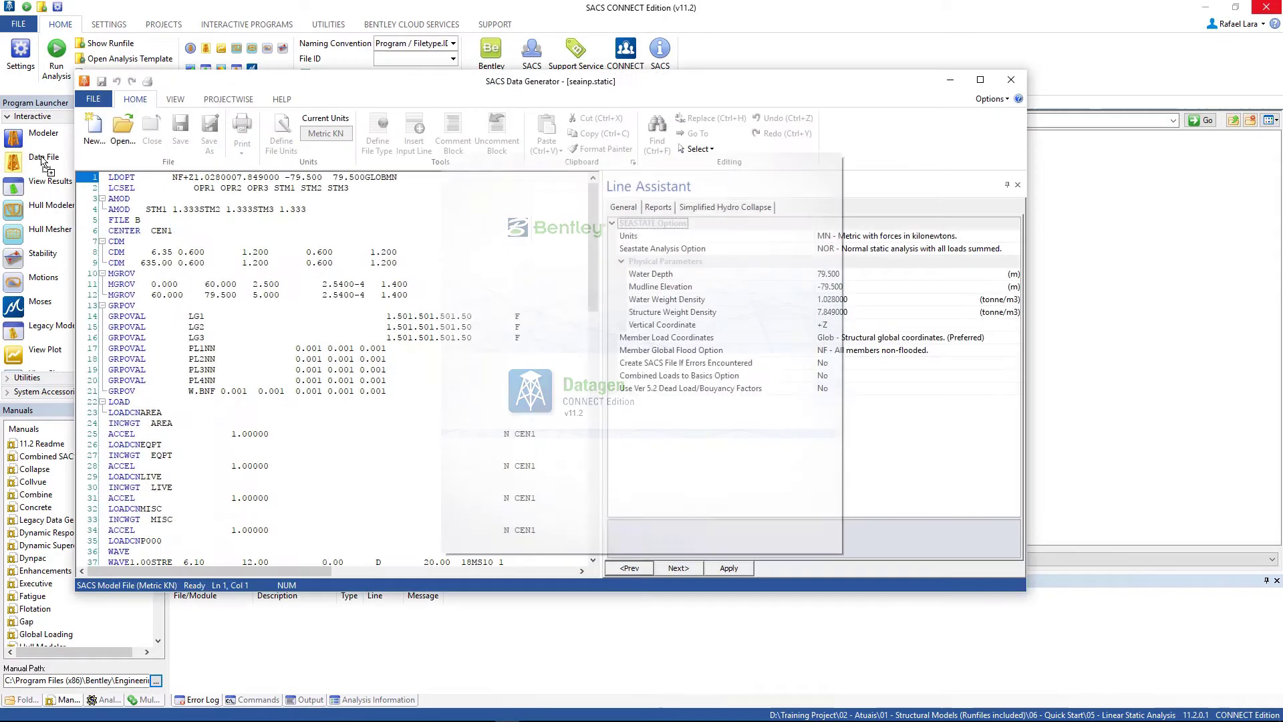
pyautogui.scroll(-9, 309, 266)
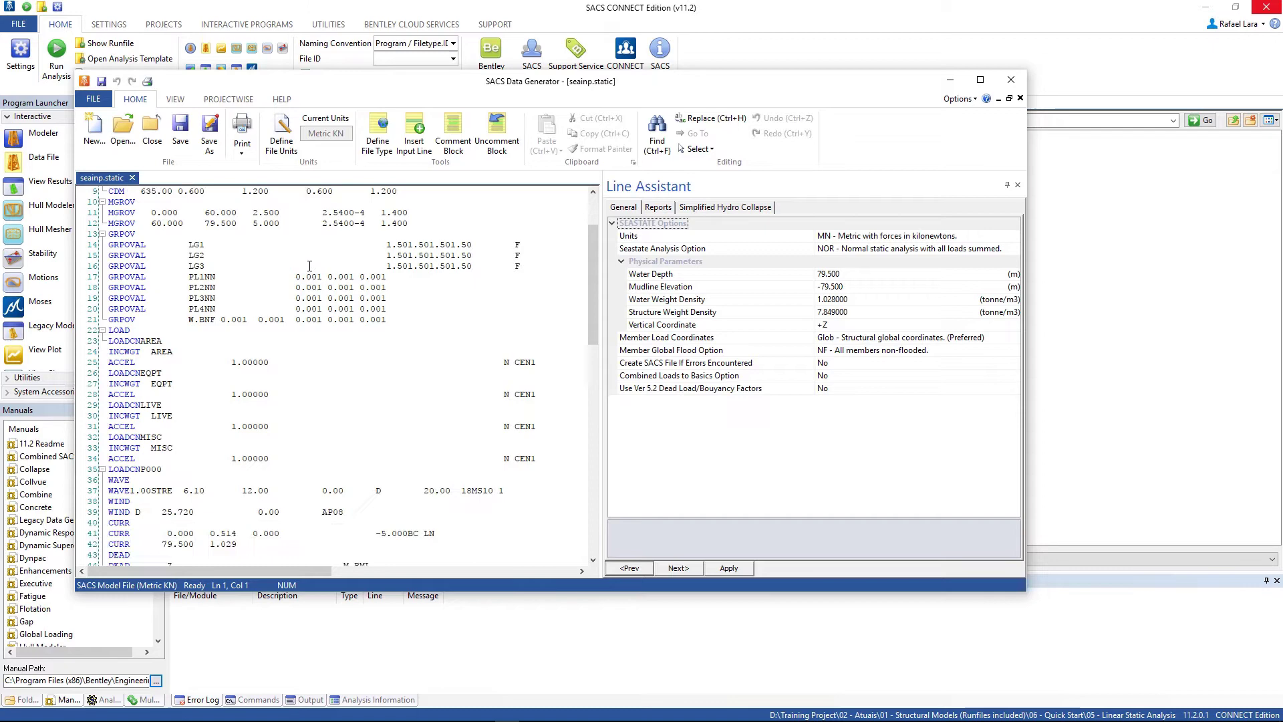
pyautogui.scroll(-9, 310, 266)
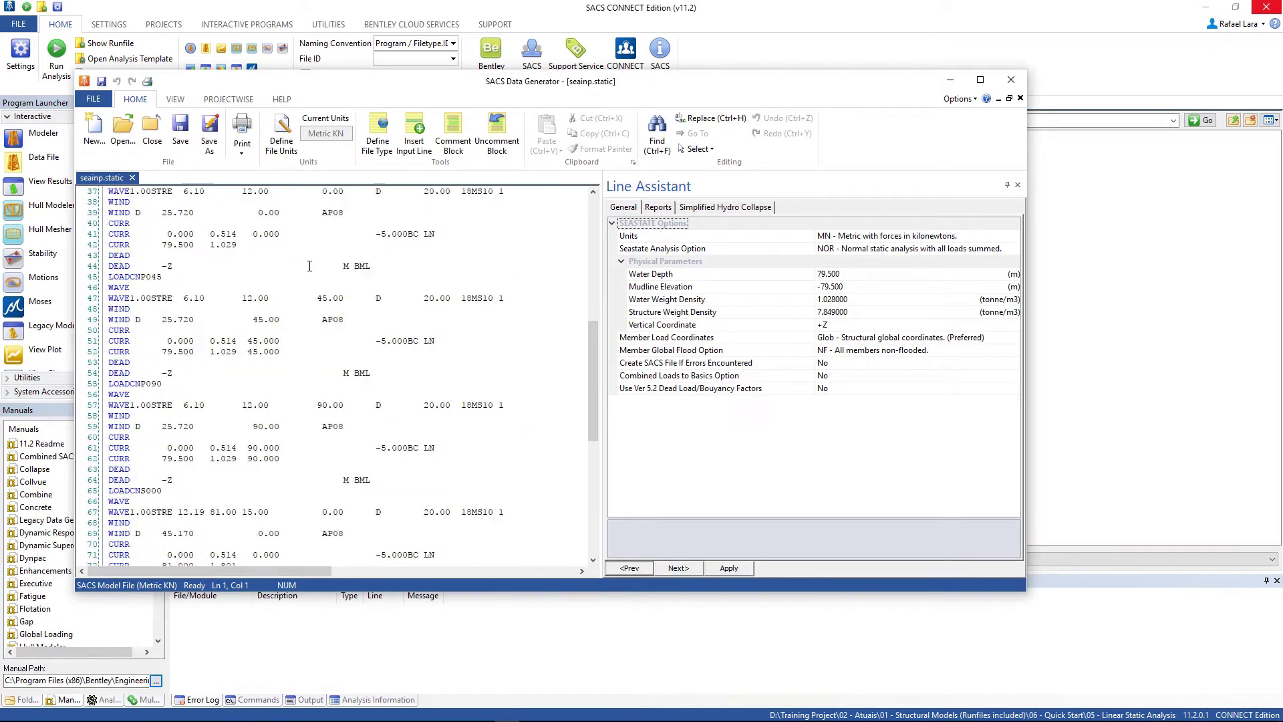
pyautogui.scroll(-3, 309, 266)
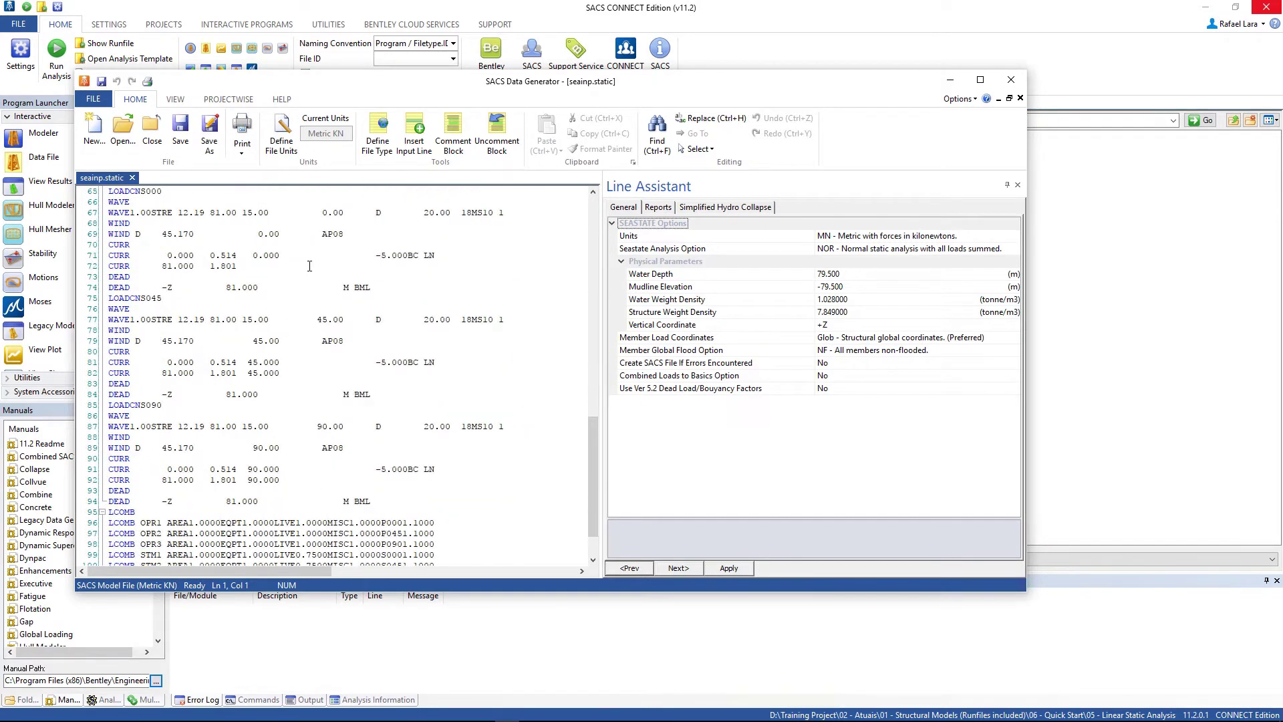
pyautogui.click(1011, 80)
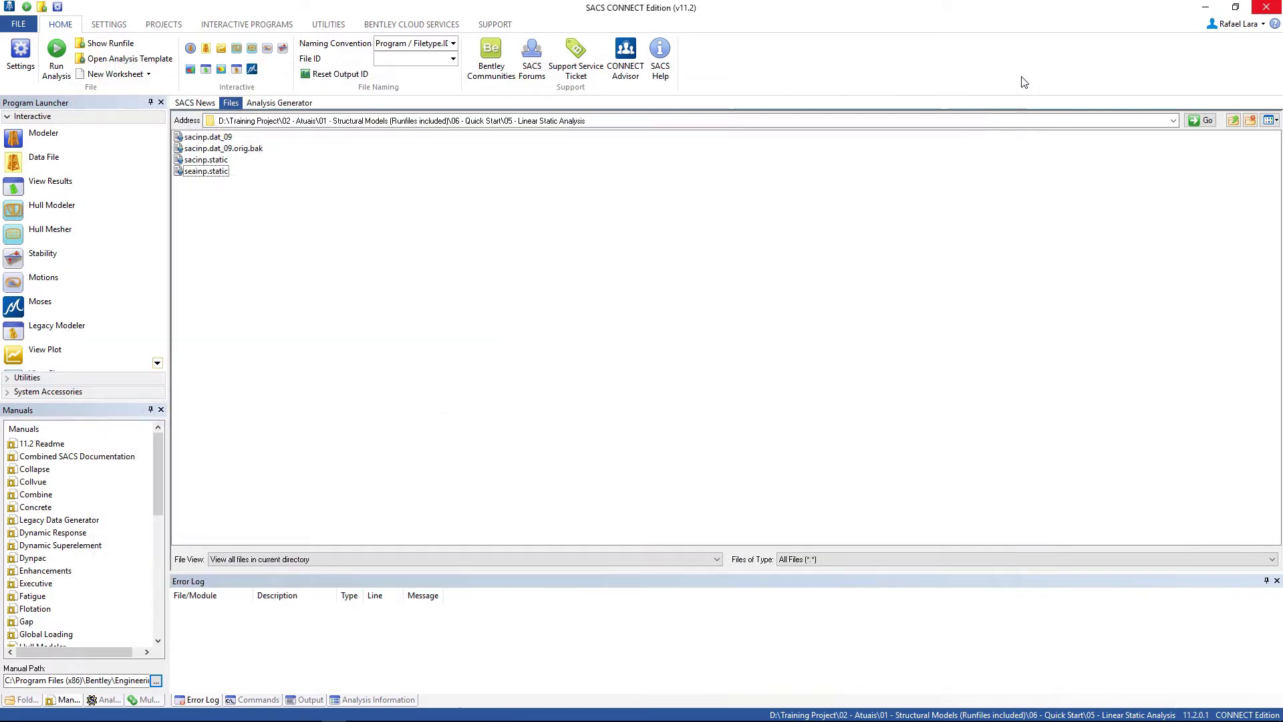
# Step: Delete the original sacinp.dat_09 file and its sacinp.dat_09.orig.bak backup
pyautogui.click(234, 149)
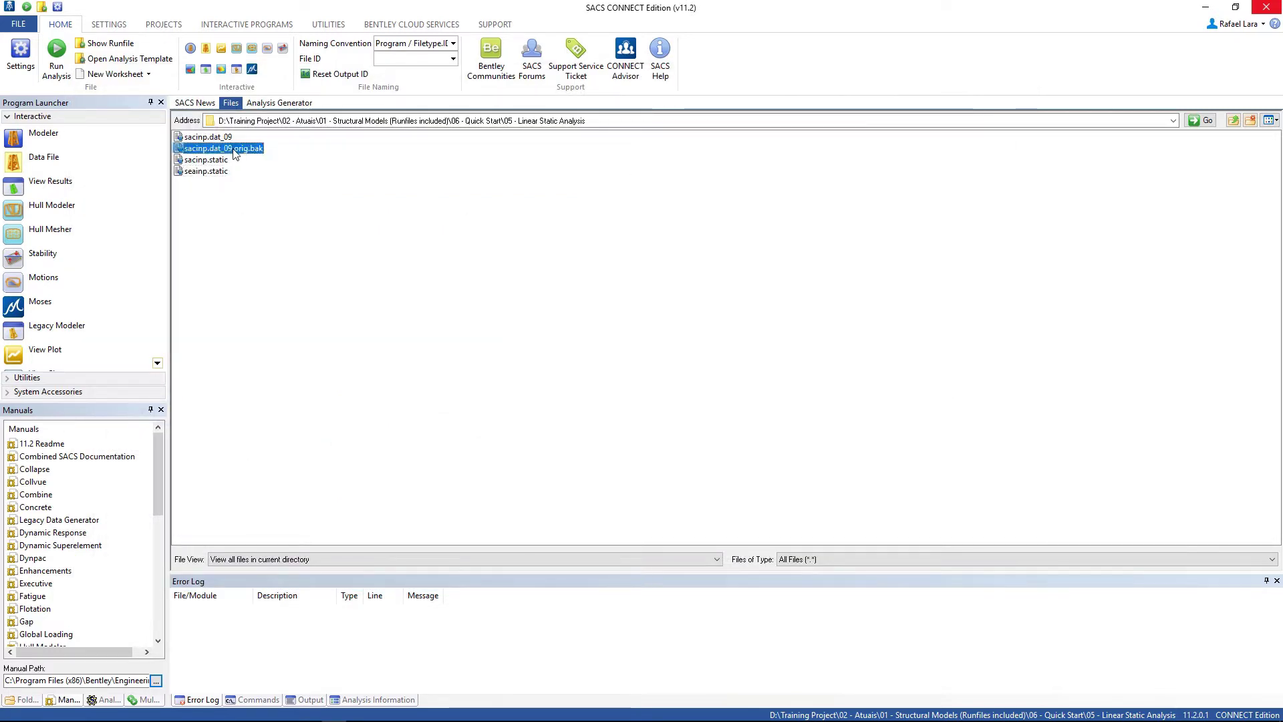
pyautogui.keyDown('ctrl'); pyautogui.click(211, 137); pyautogui.keyUp('ctrl')
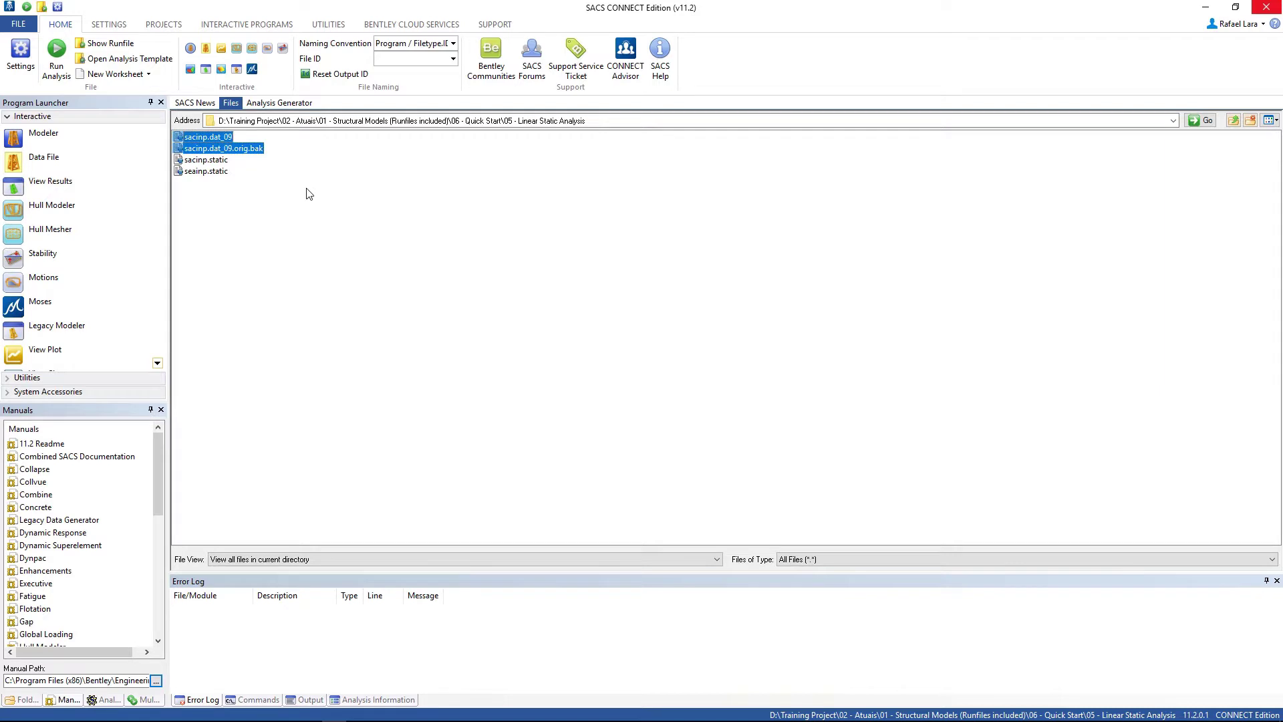
pyautogui.press('Delete')
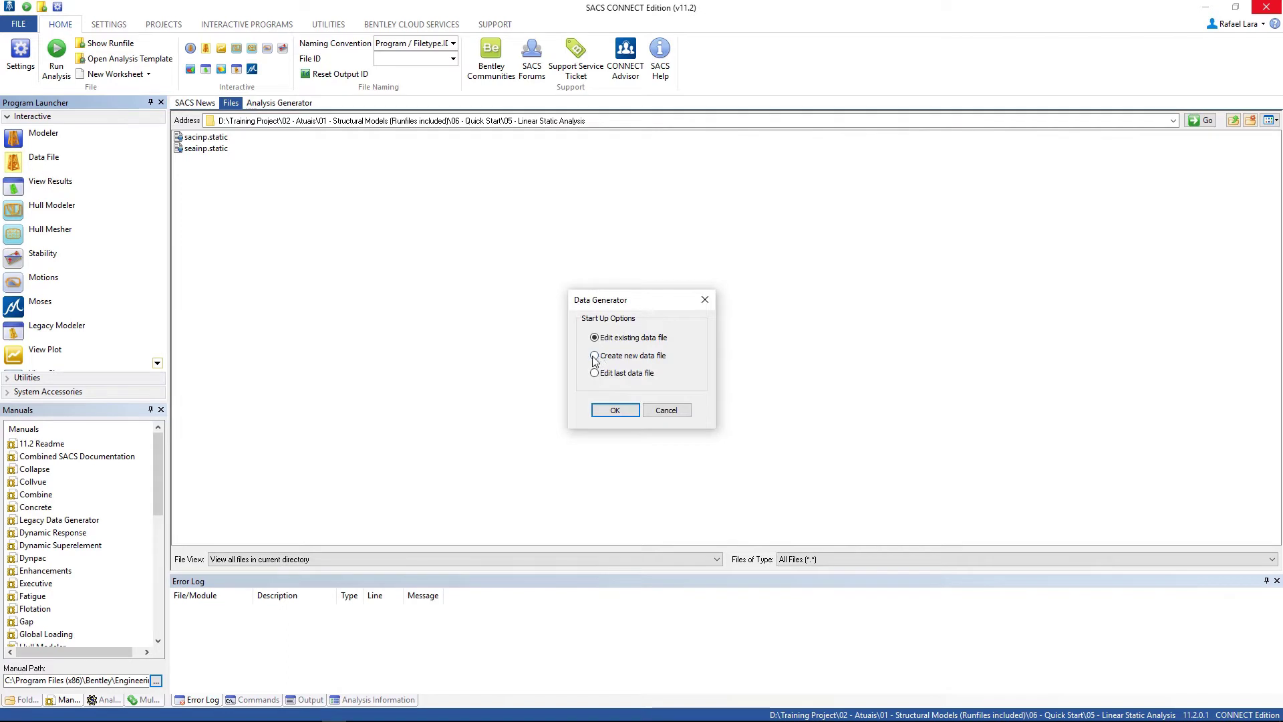
# Step: Create a new data file of the post-processing type Joint Can Input File and maximize its editor window
pyautogui.click(595, 359)
pyautogui.click(614, 412)
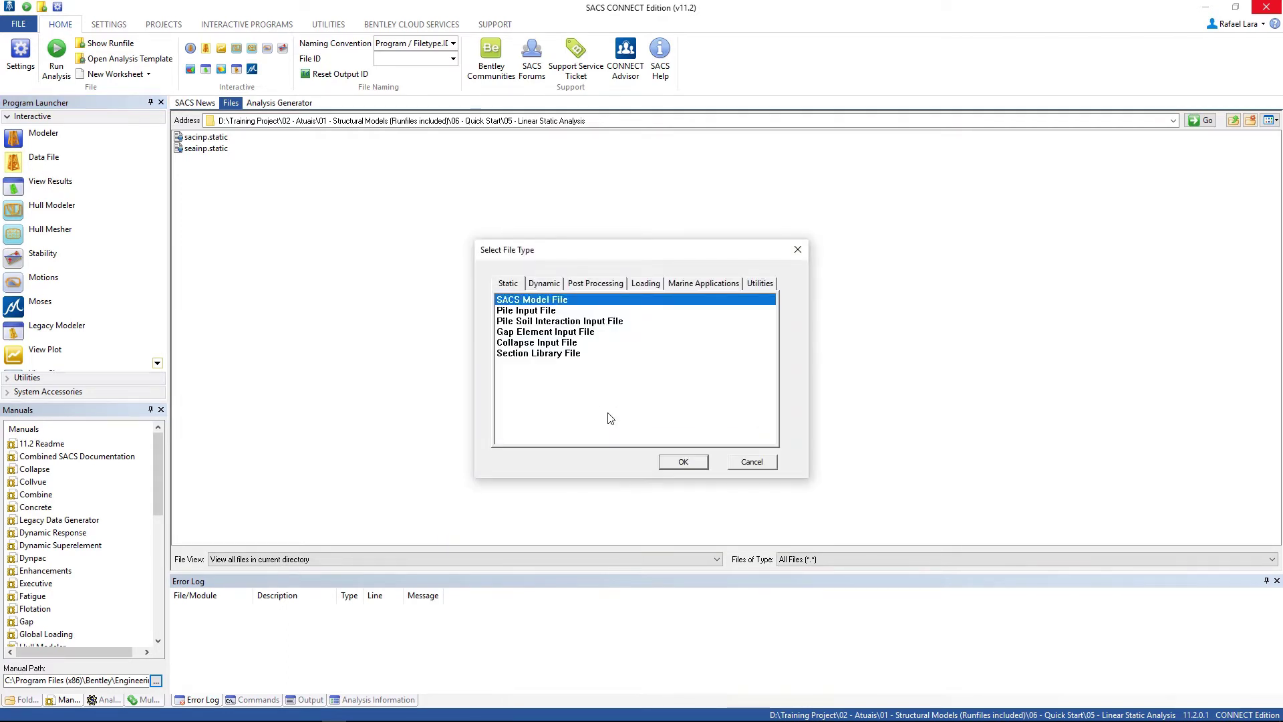
pyautogui.click(589, 287)
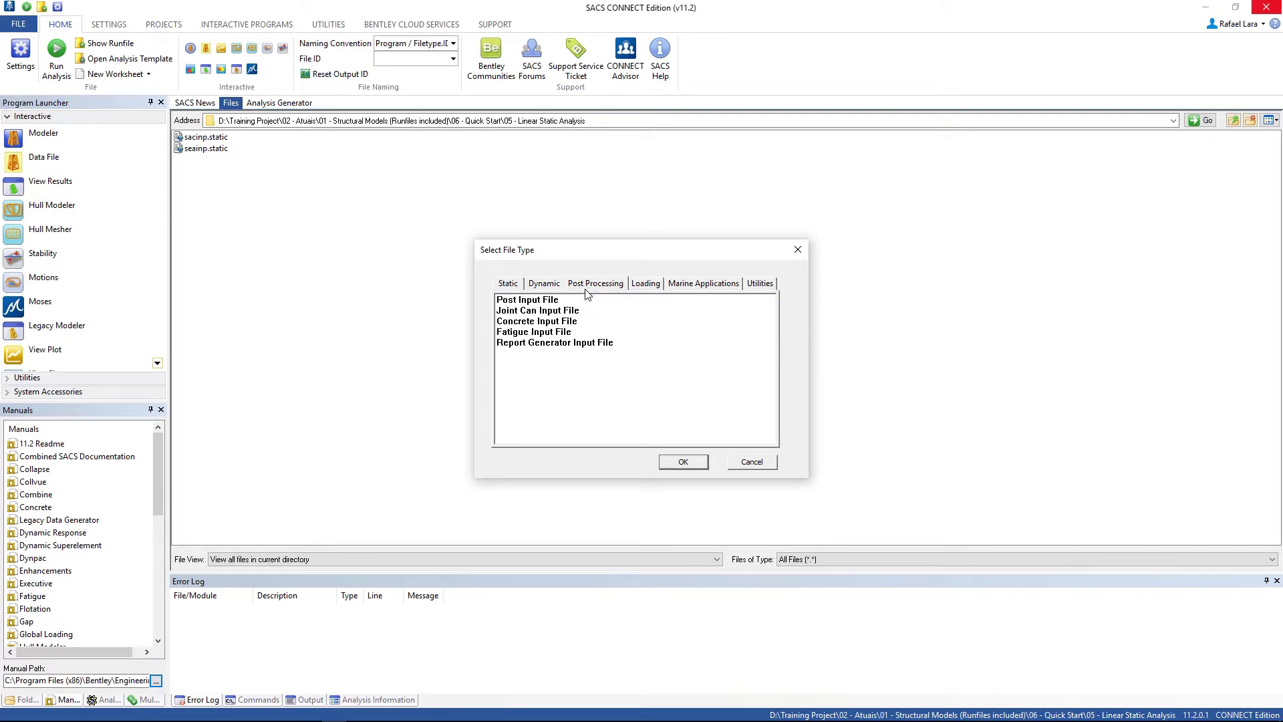
pyautogui.click(547, 313)
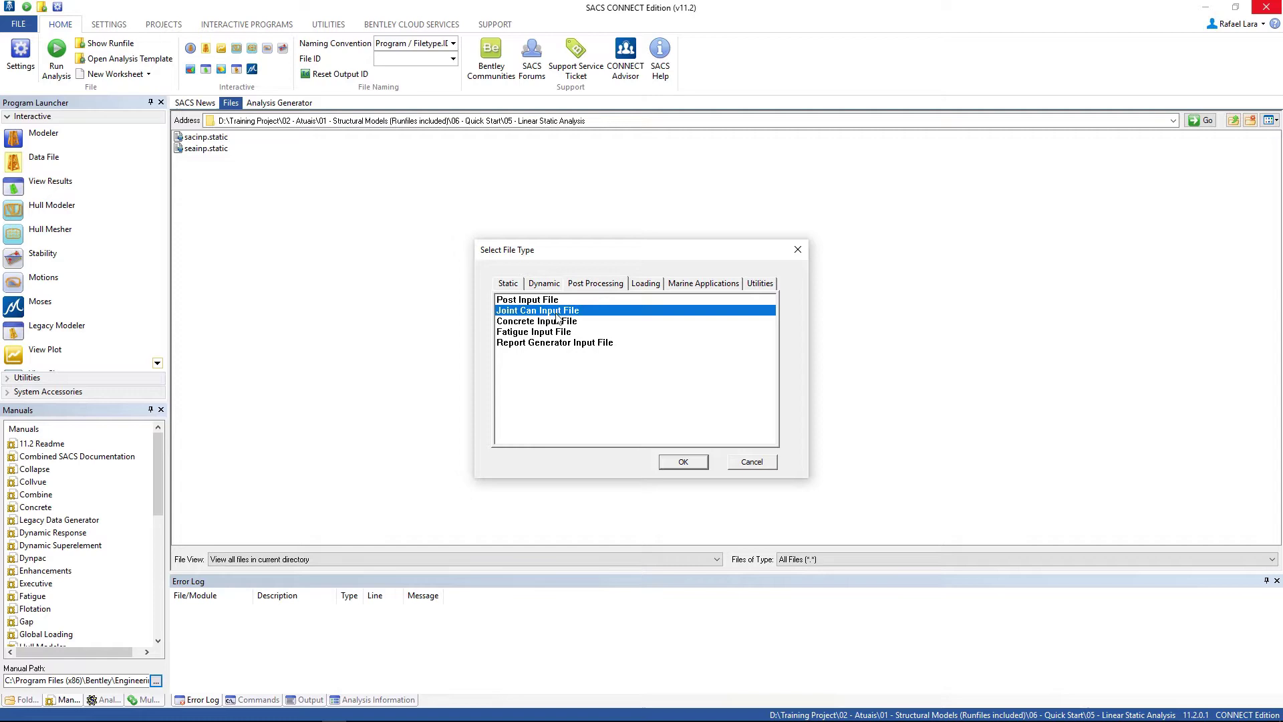
pyautogui.click(683, 462)
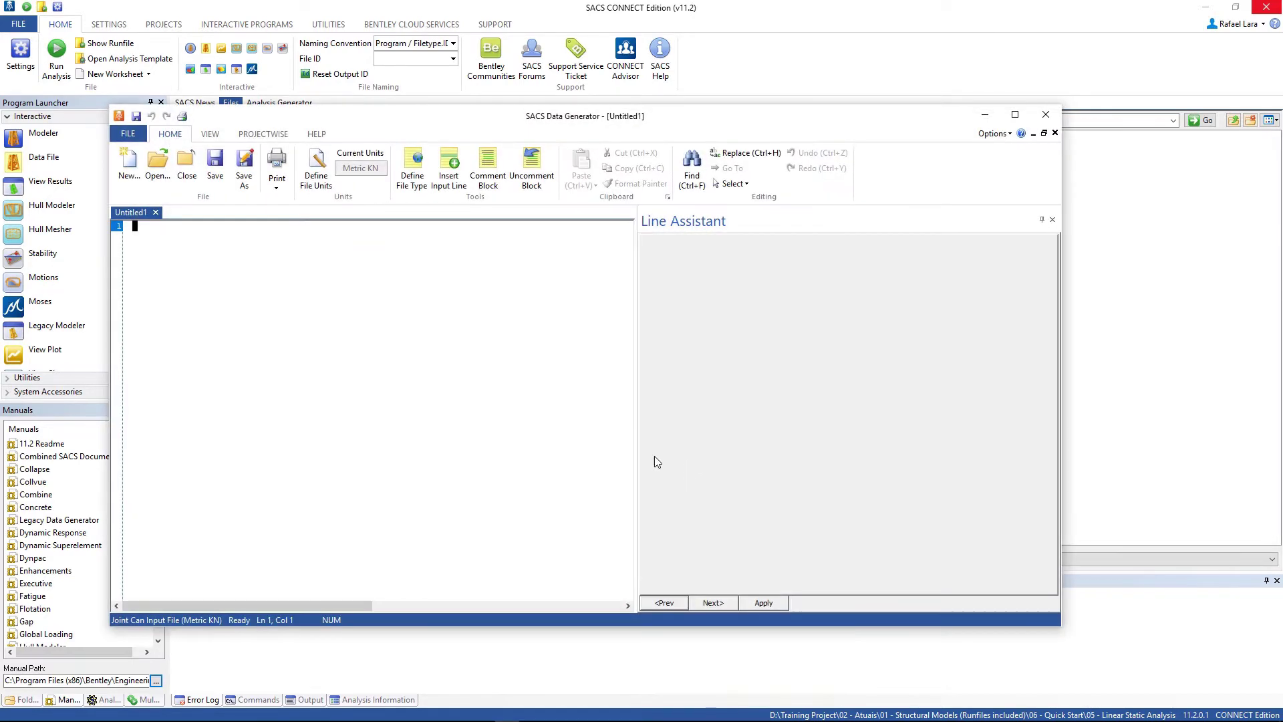
pyautogui.click(1015, 115)
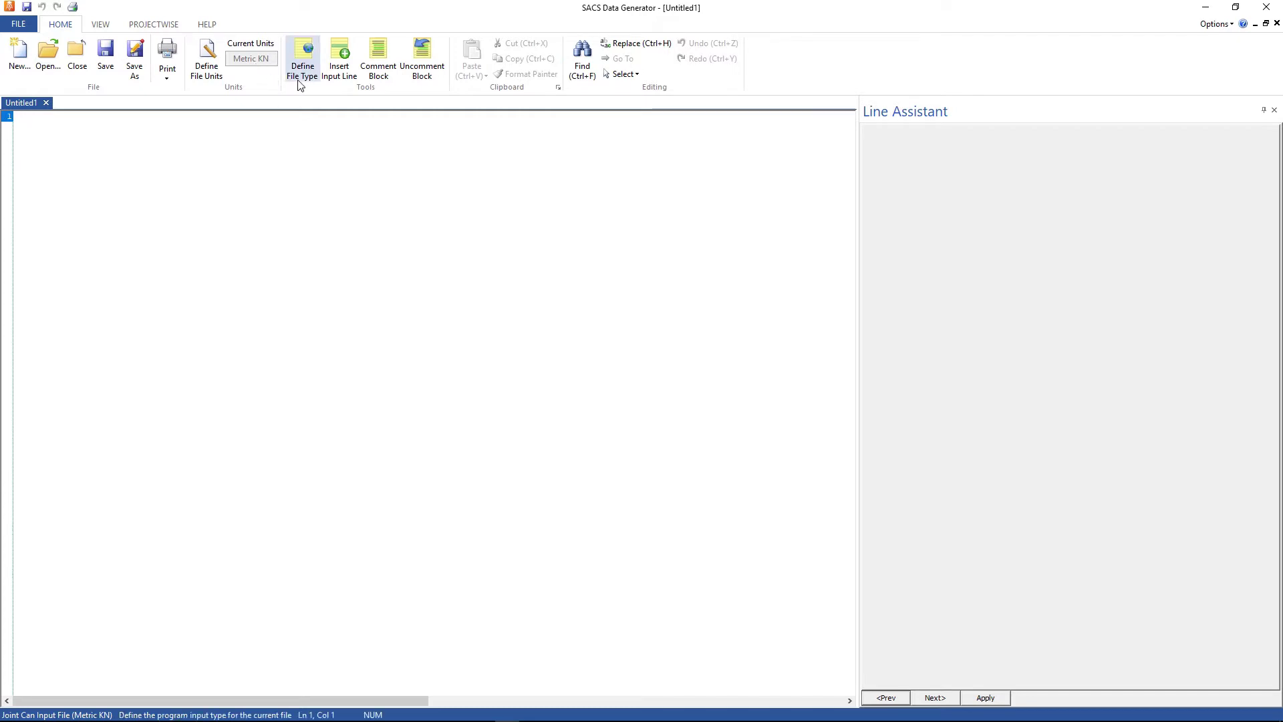
# Step: Insert a JCNOPT (Joint Can Options) input line into the new joint can file
pyautogui.click(339, 81)
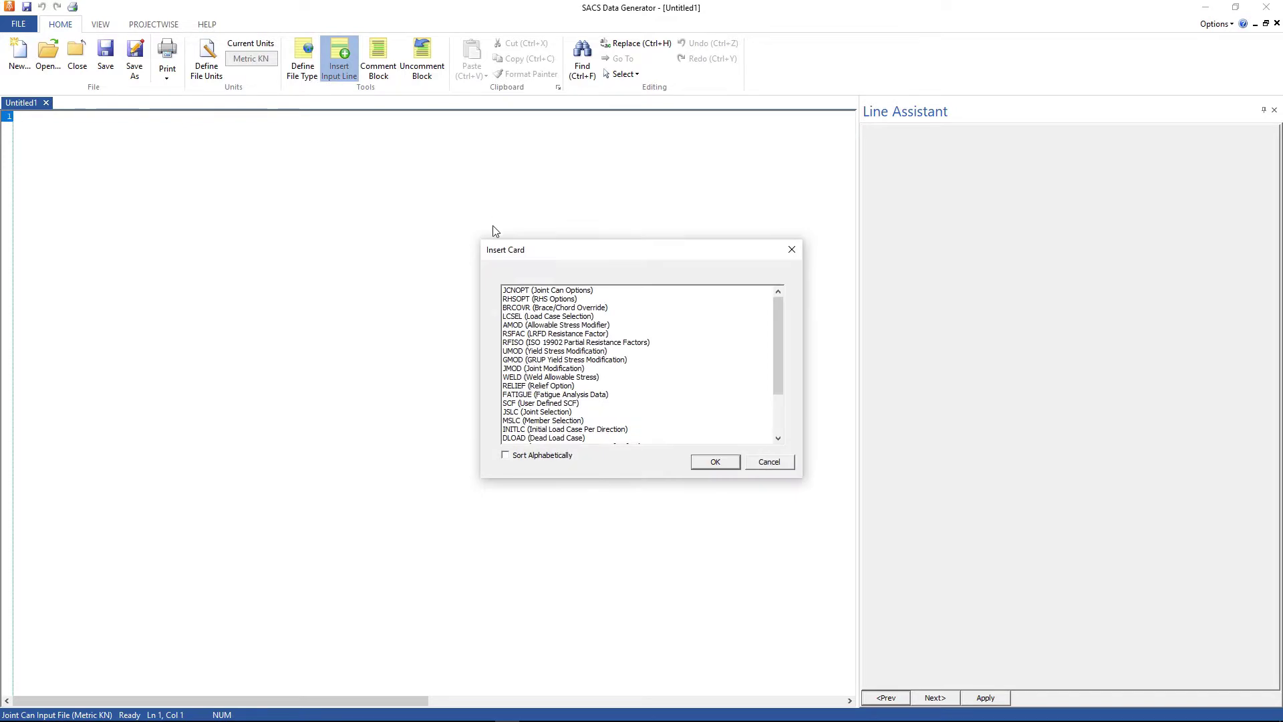
pyautogui.click(527, 292)
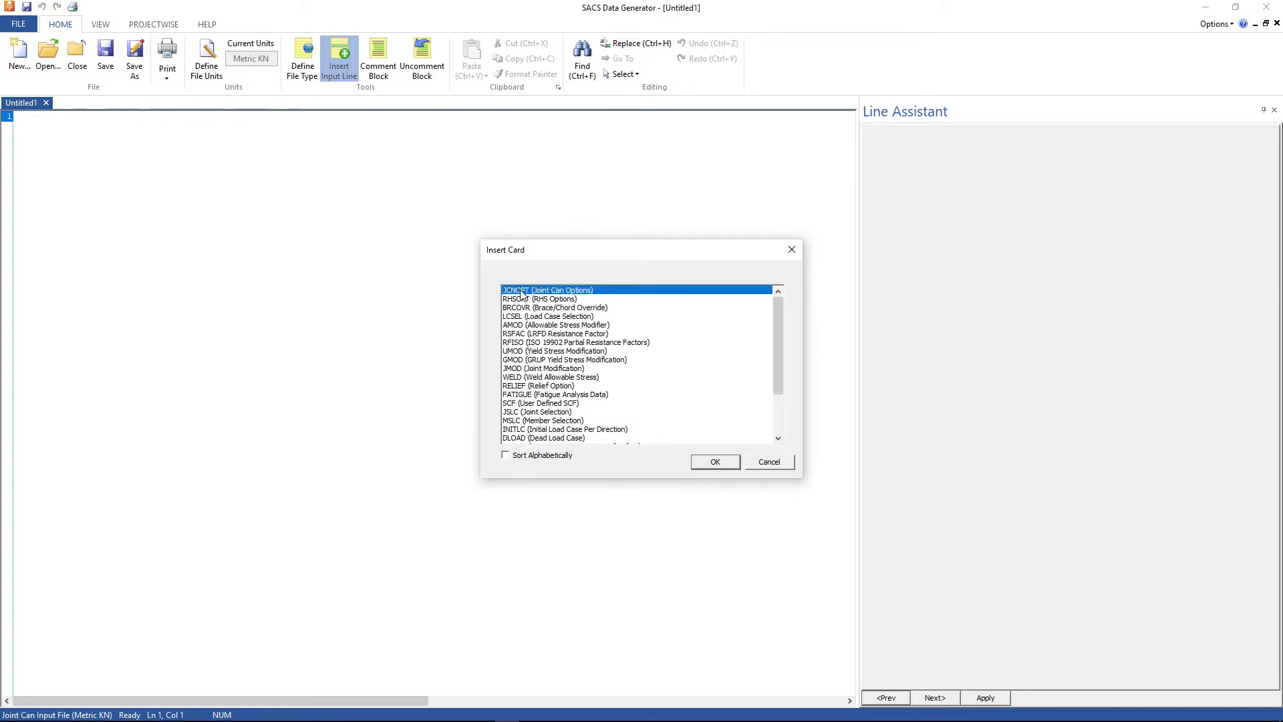
pyautogui.click(714, 463)
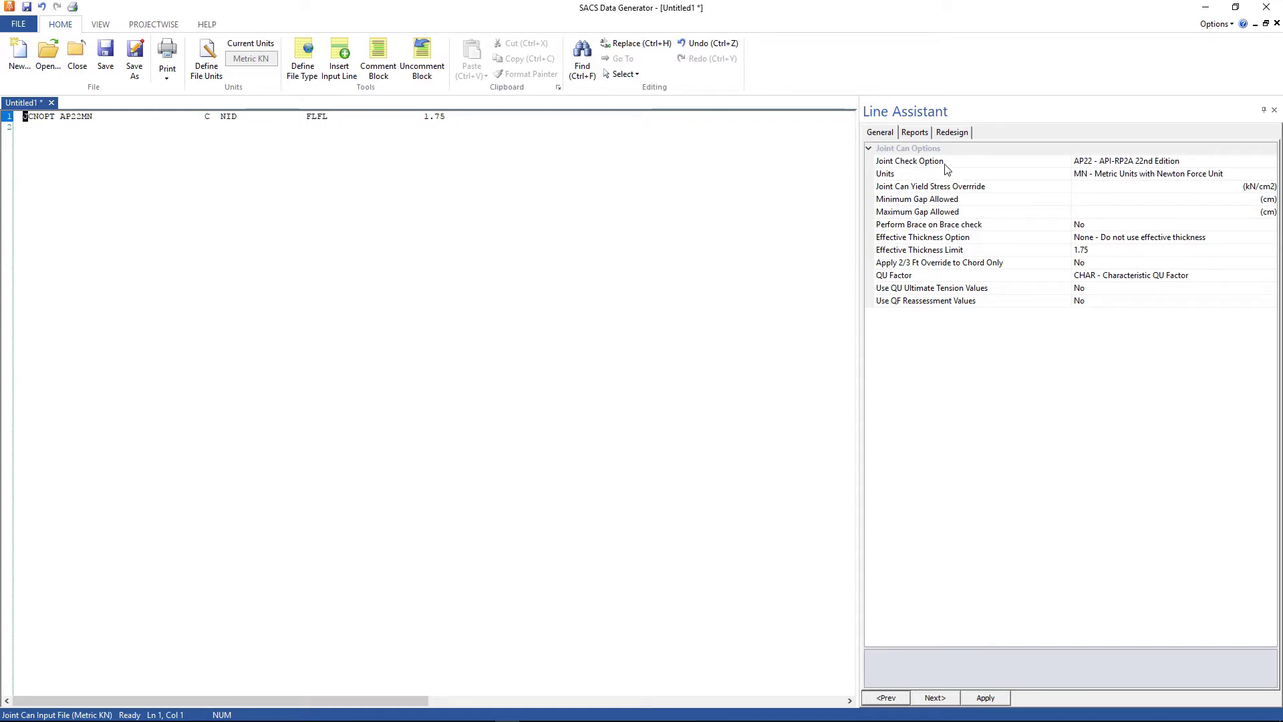
# Step: Set the joint can options to API-RP2A 21st Edition Supplement 2 = 3, Summ strength report, and Yes for load path and load transfer across chord reports
pyautogui.click(1107, 166)
pyautogui.click(1068, 195)
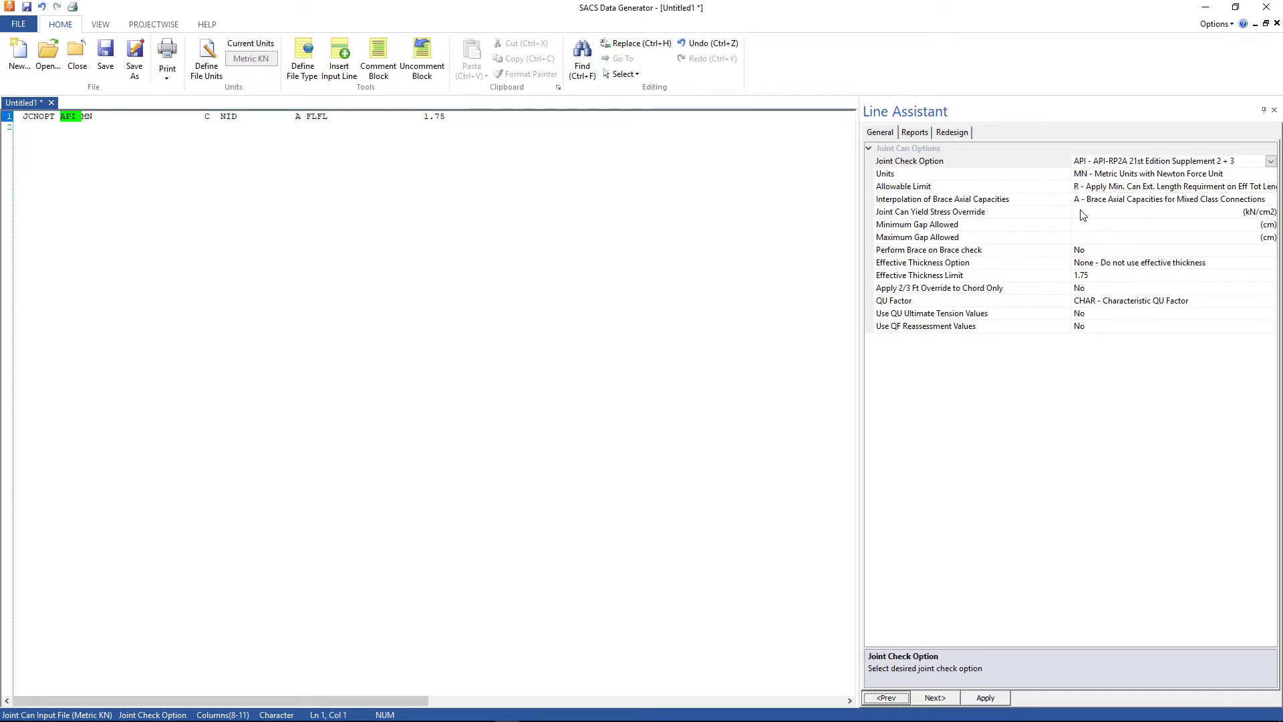
pyautogui.click(915, 133)
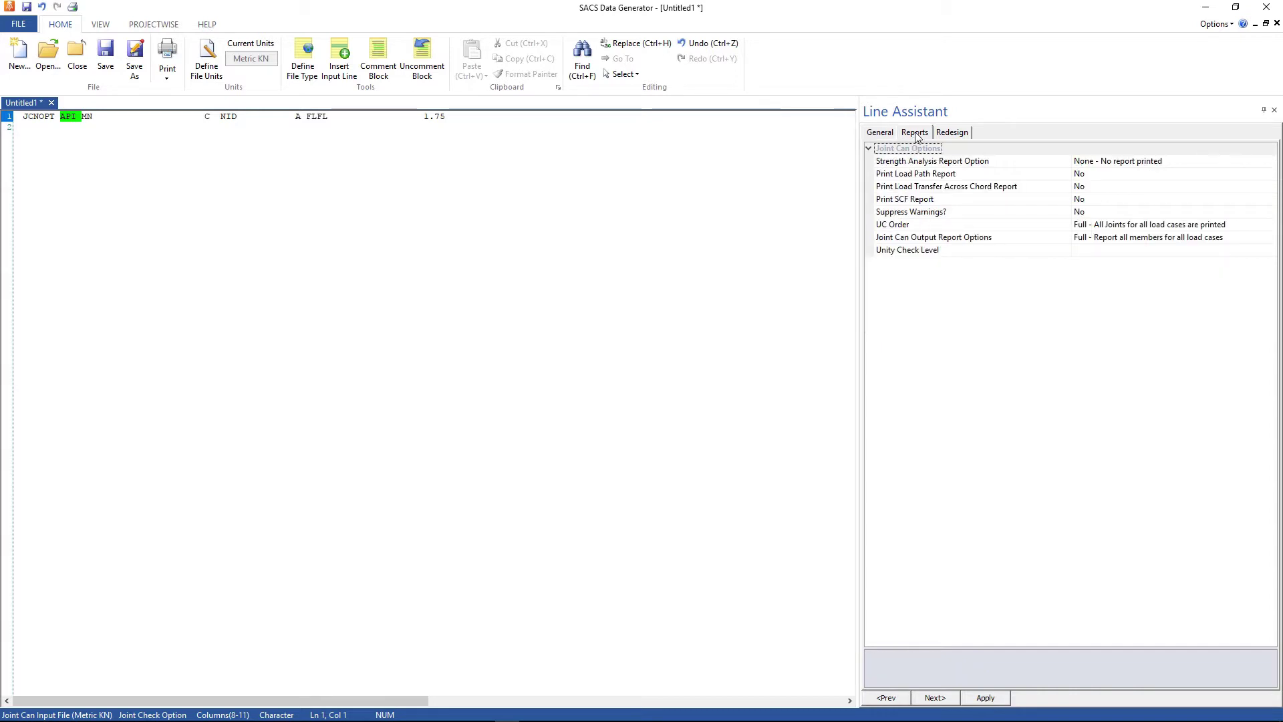
pyautogui.click(1146, 163)
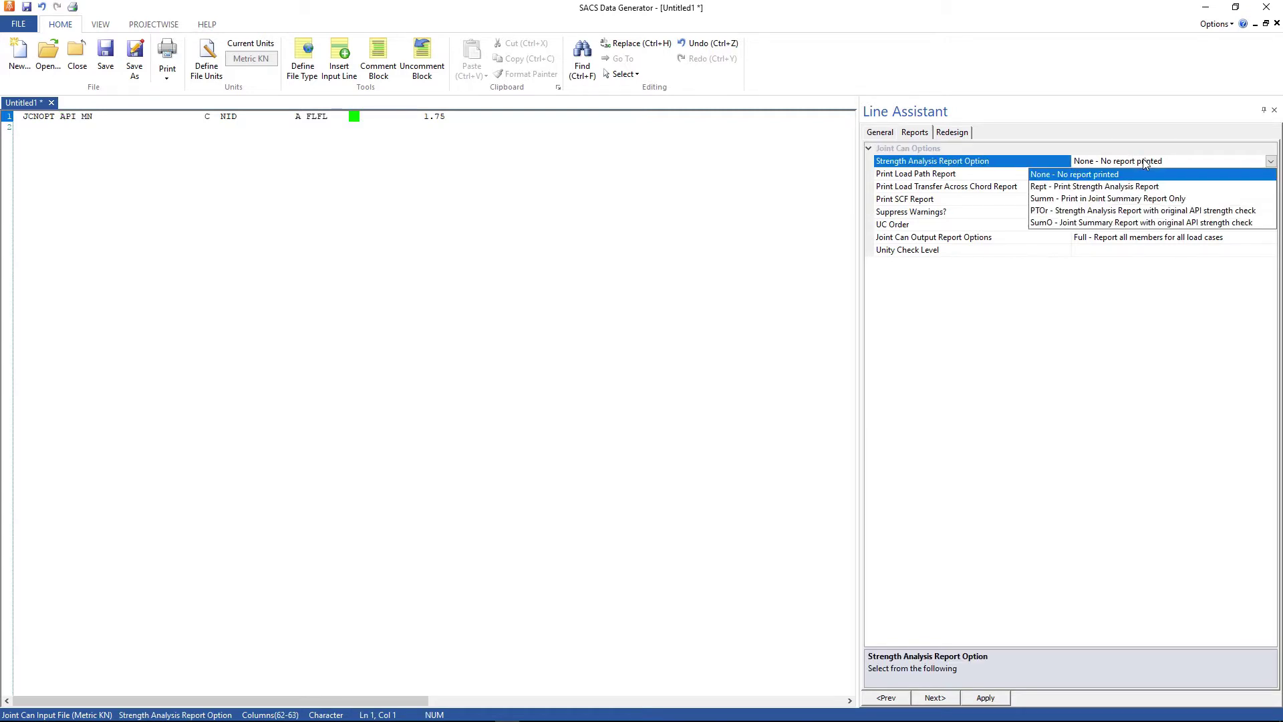
pyautogui.click(1090, 199)
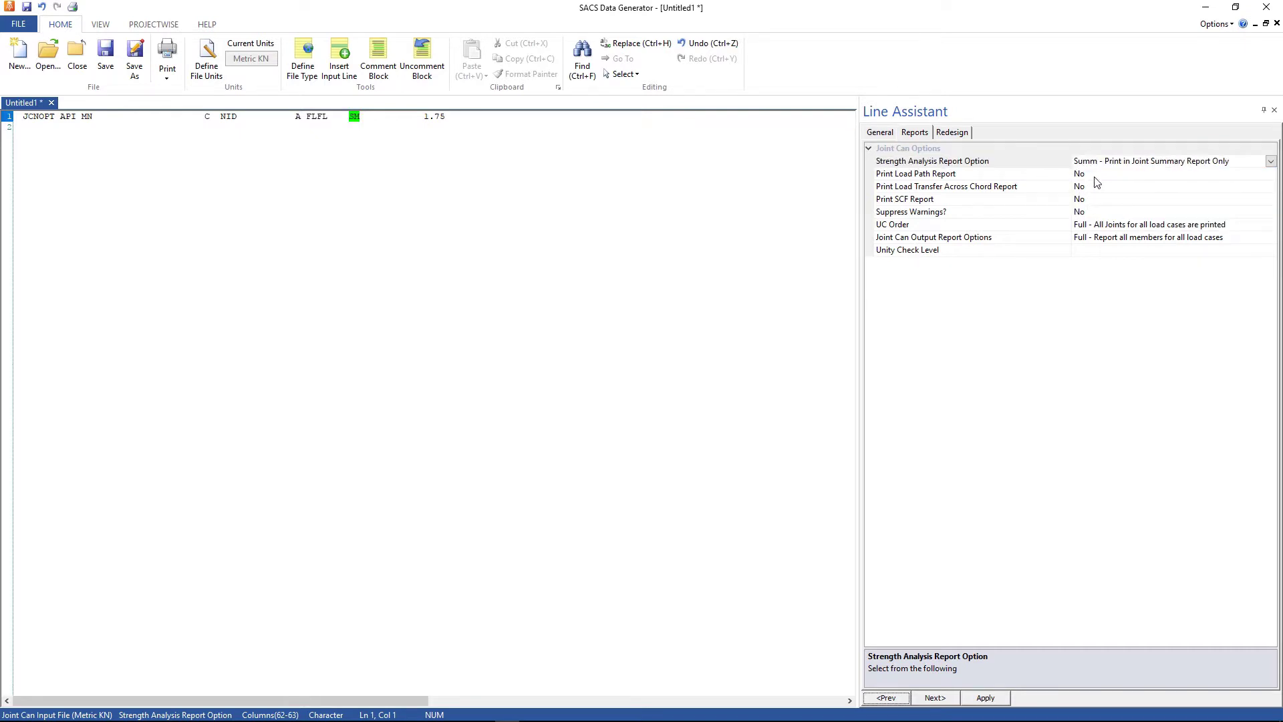
pyautogui.doubleClick(1095, 177)
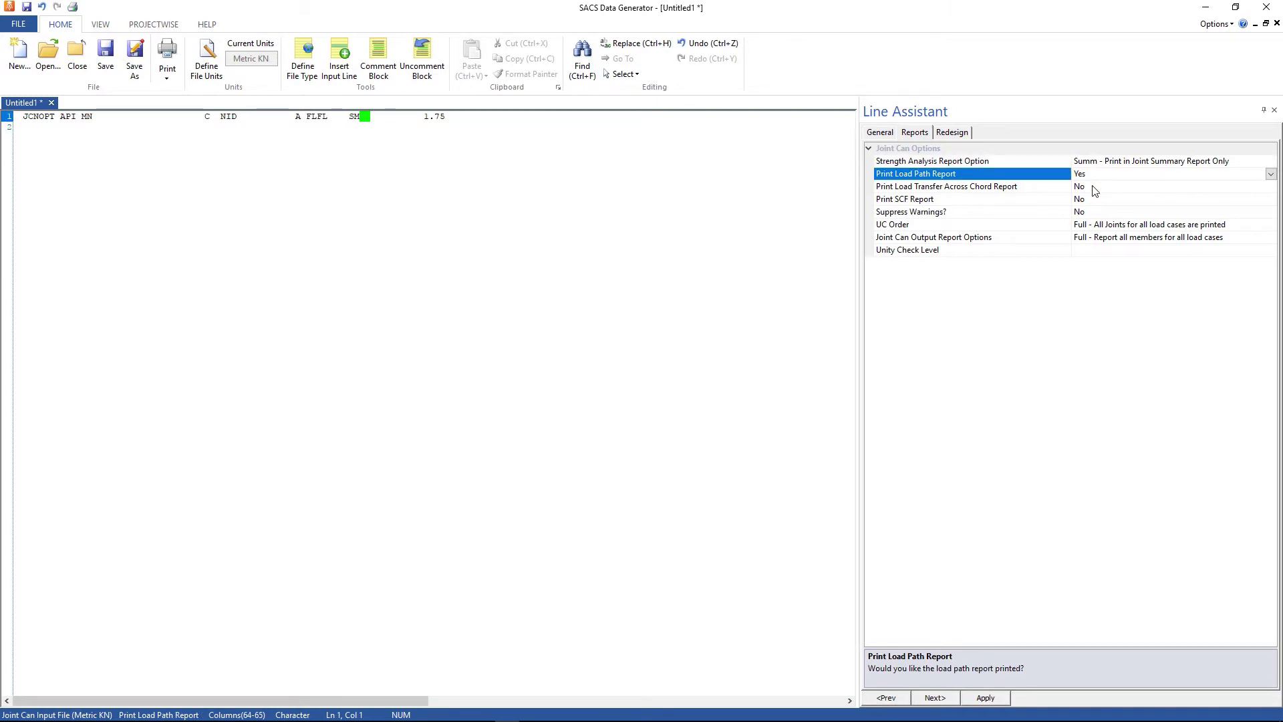
pyautogui.doubleClick(1093, 187)
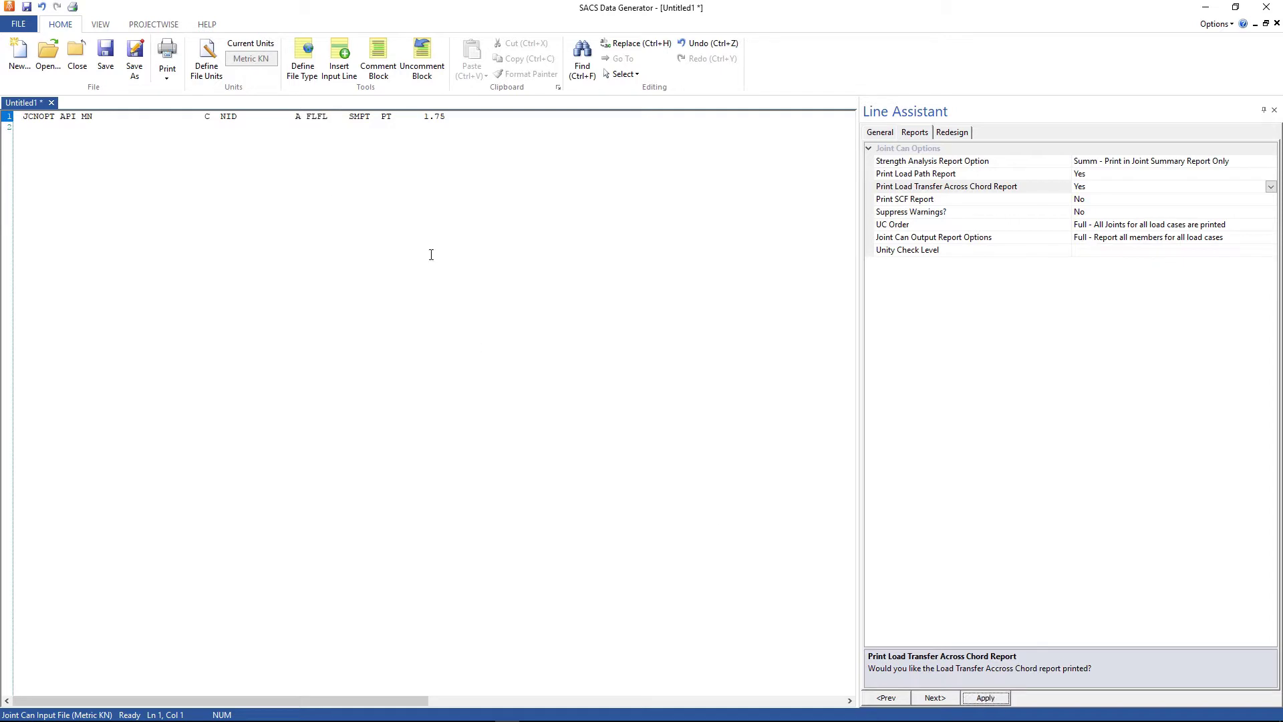
# Step: Add a RELIEF (Relief Option) input line below the JCNOPT line and finish the file with an END line
pyautogui.click(24, 128)
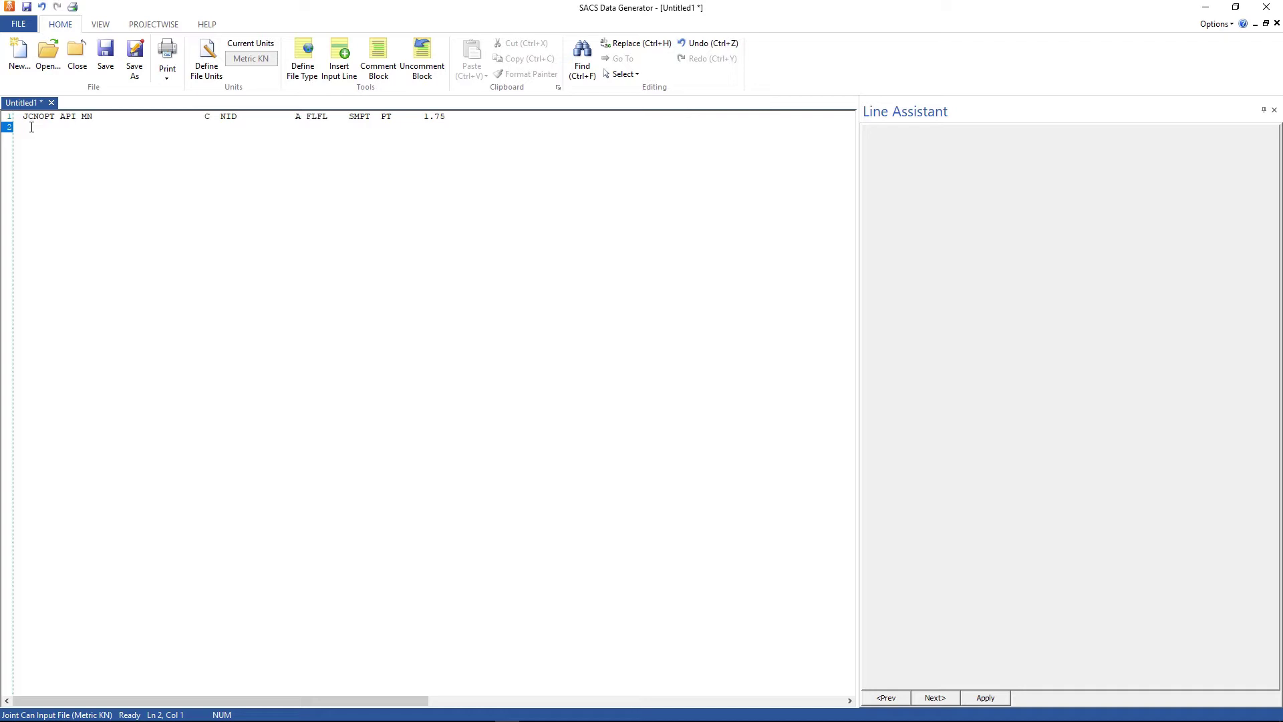
pyautogui.click(334, 79)
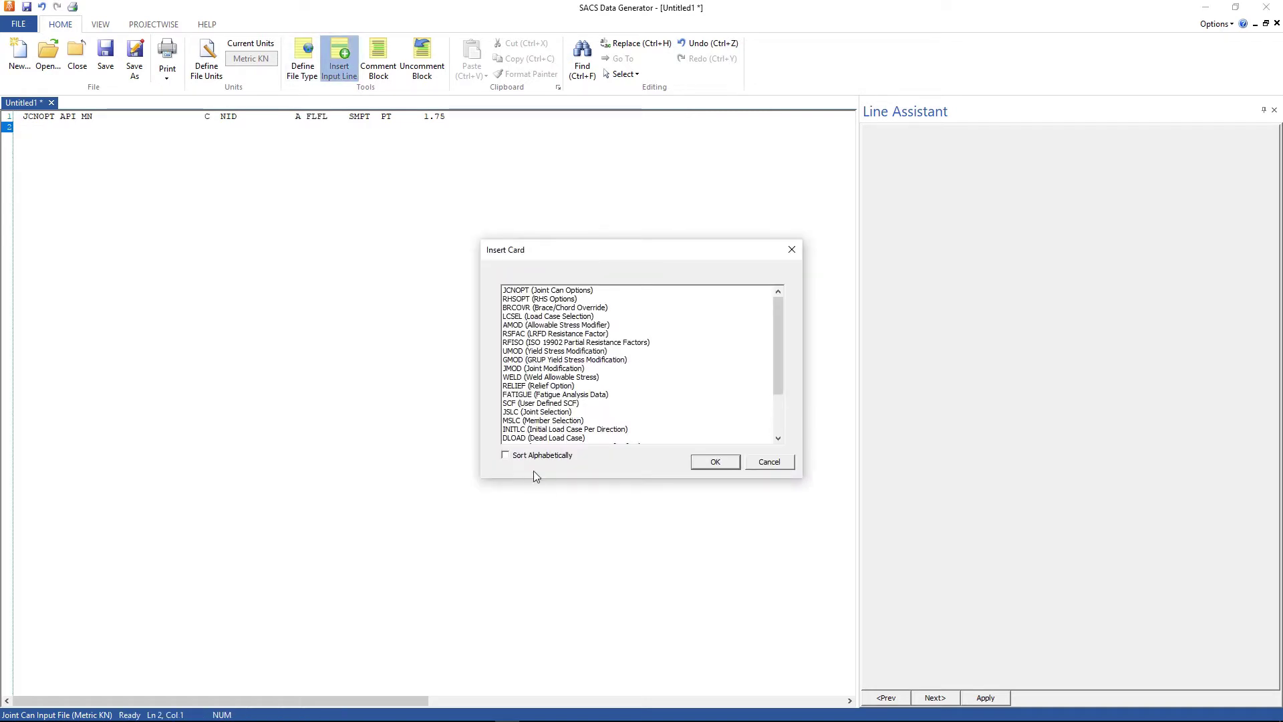
pyautogui.click(533, 387)
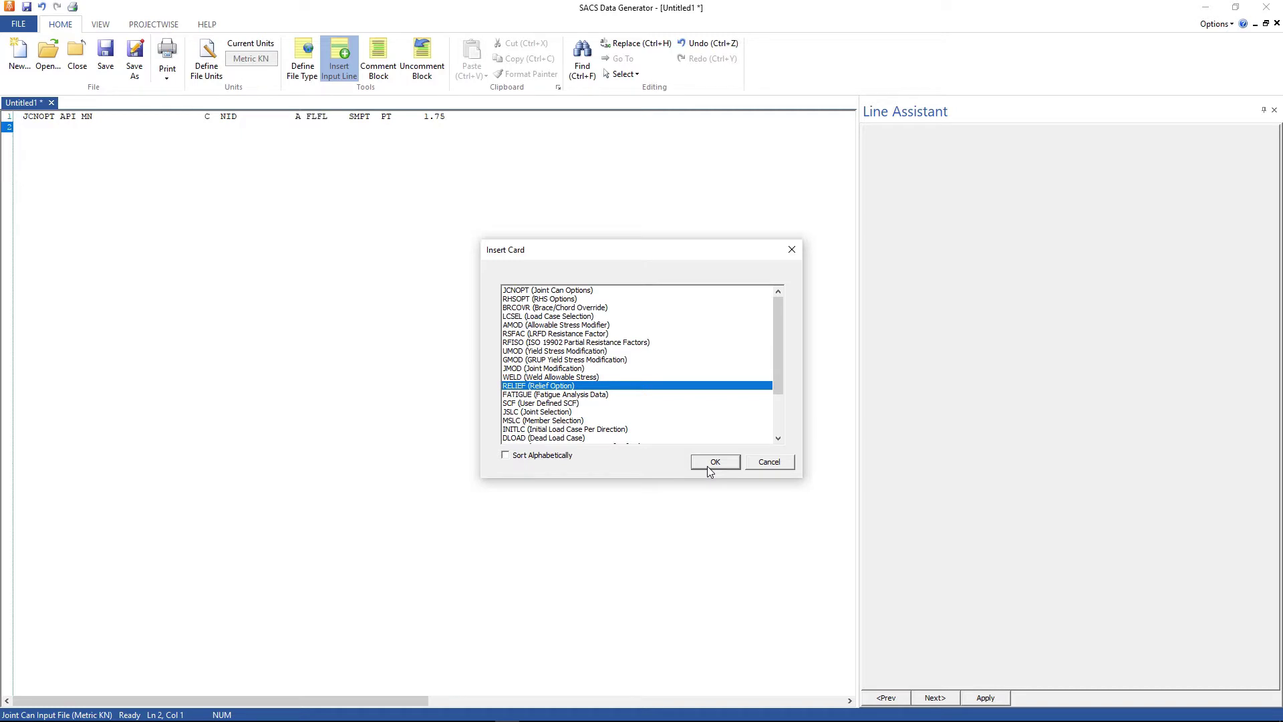
pyautogui.click(711, 463)
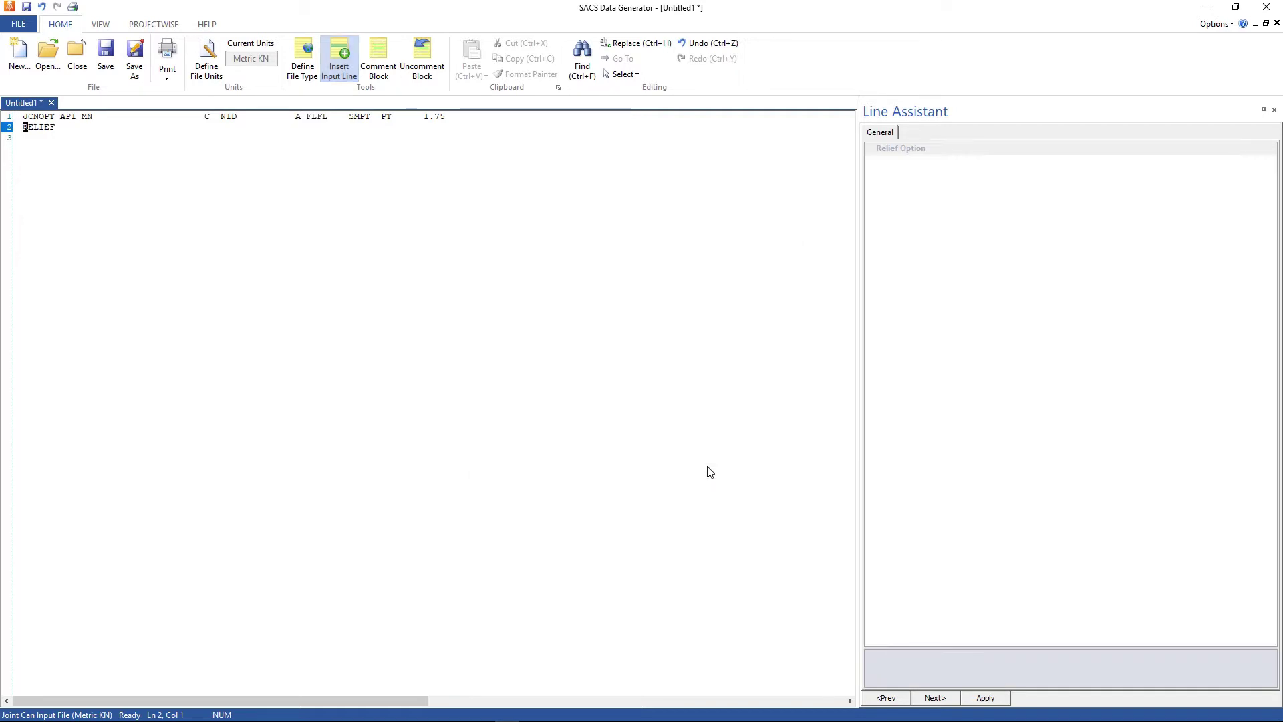
pyautogui.click(26, 138)
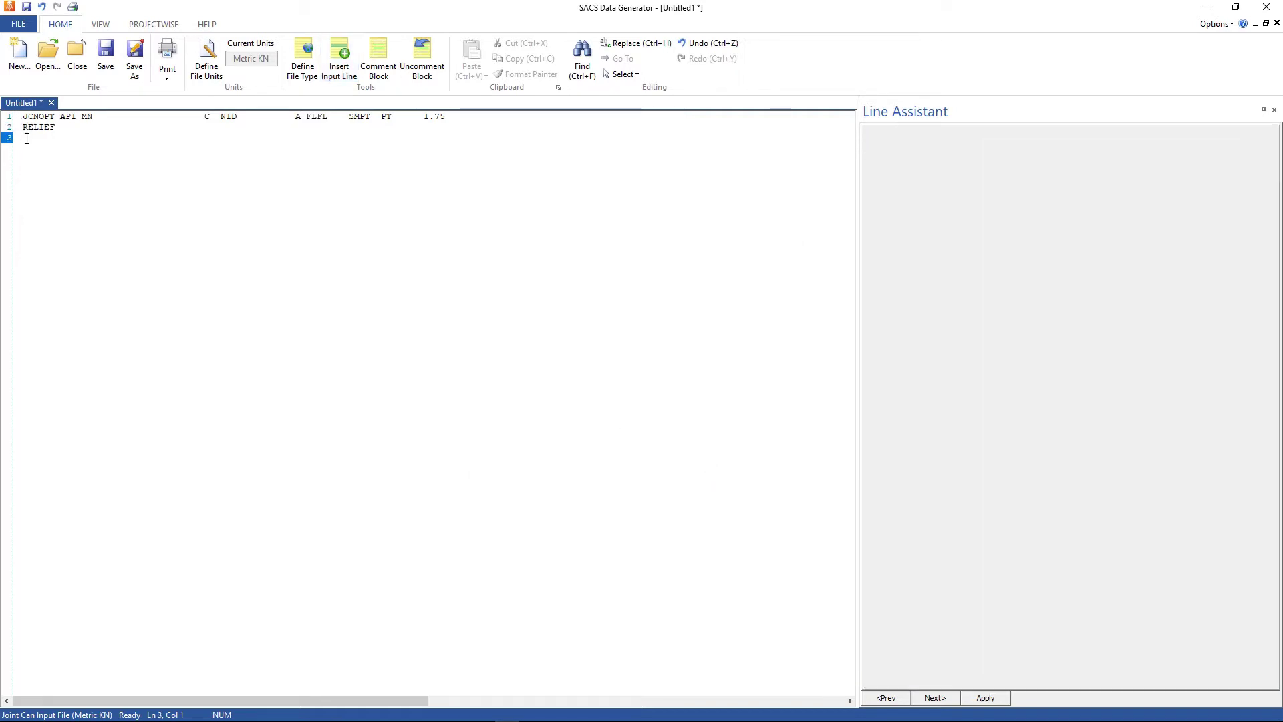
pyautogui.write('END')
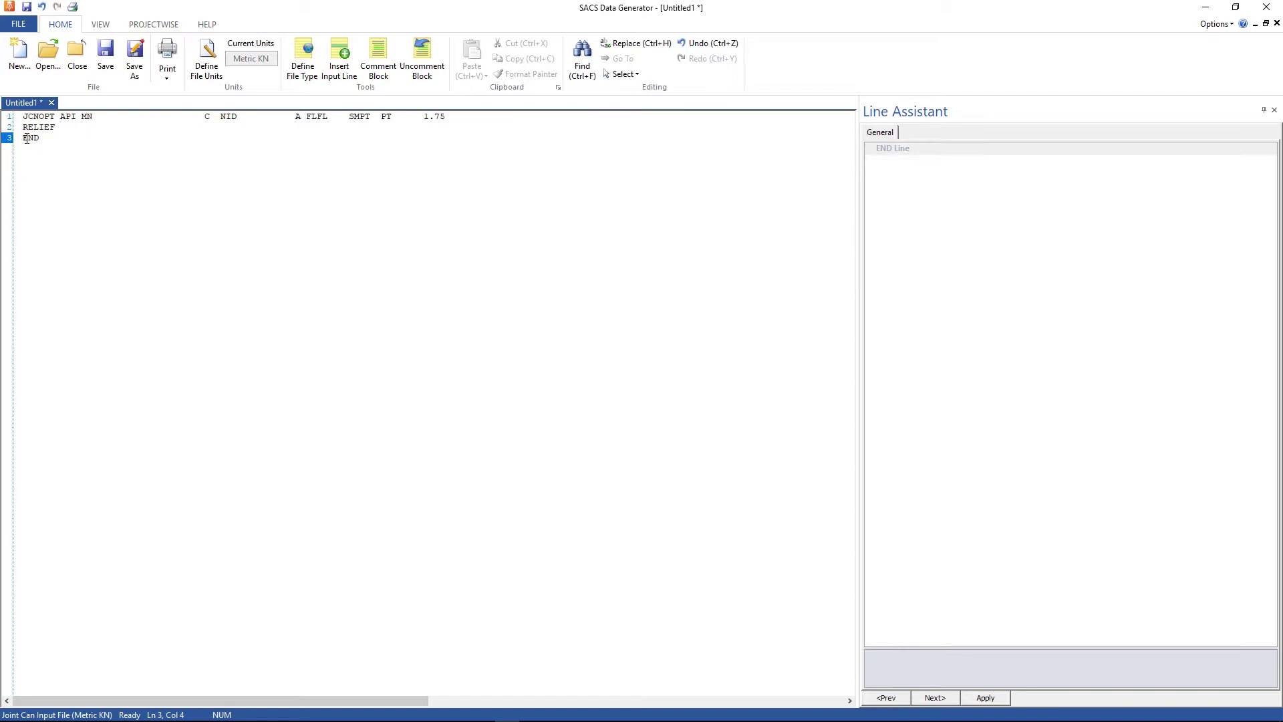
# Step: Save the joint can file as jcninp.dat in the 05 - Linear Static Analysis folder and close the data generator
pyautogui.click(134, 73)
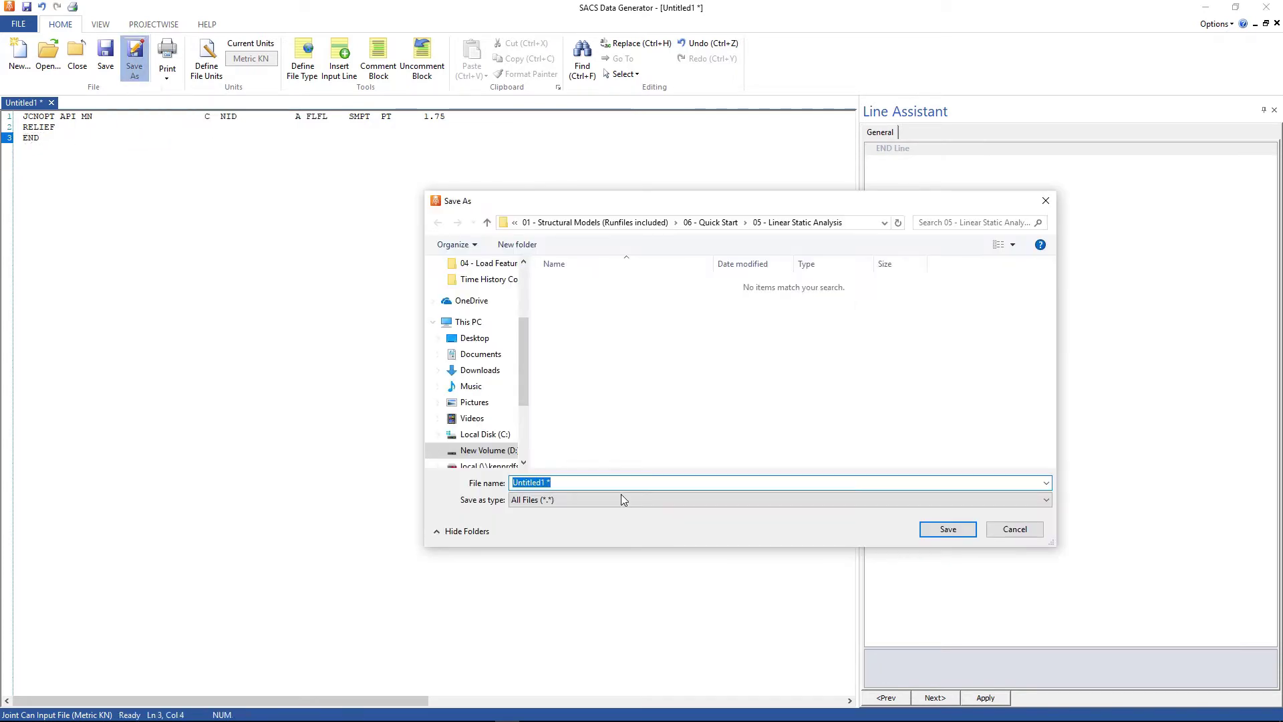
pyautogui.write('jcninp.dat')
pyautogui.click(948, 528)
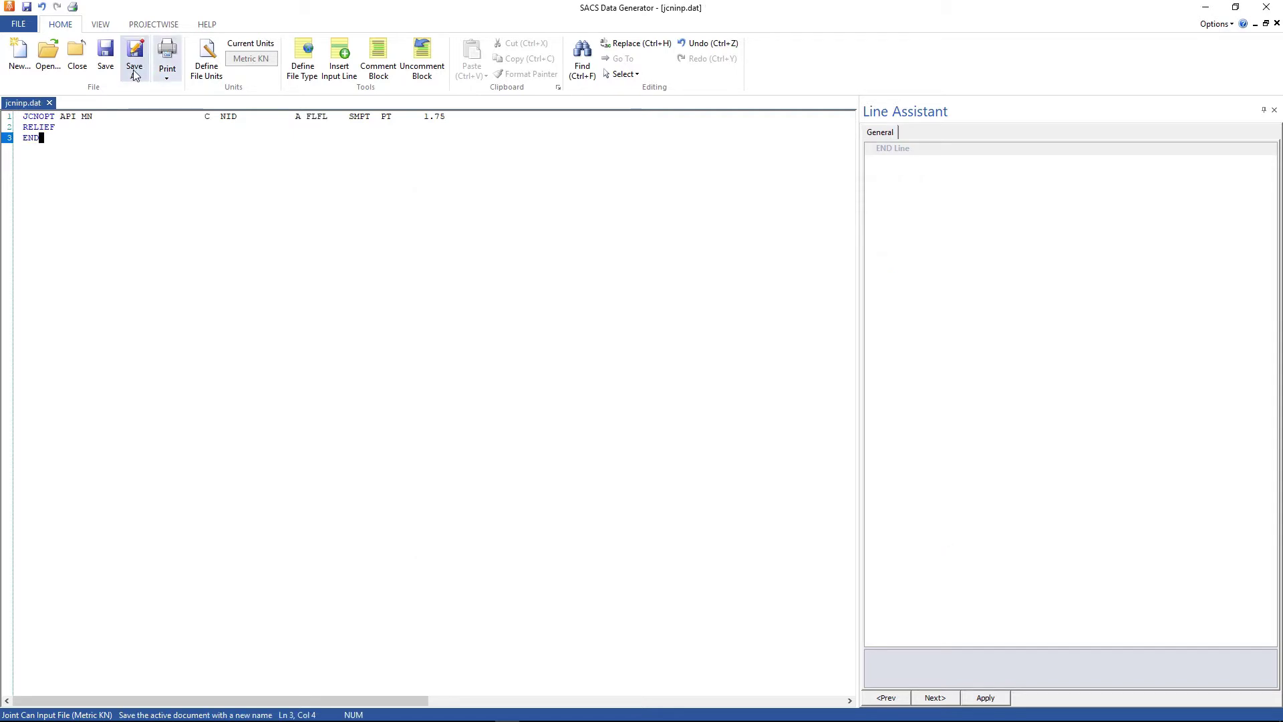
pyautogui.click(134, 60)
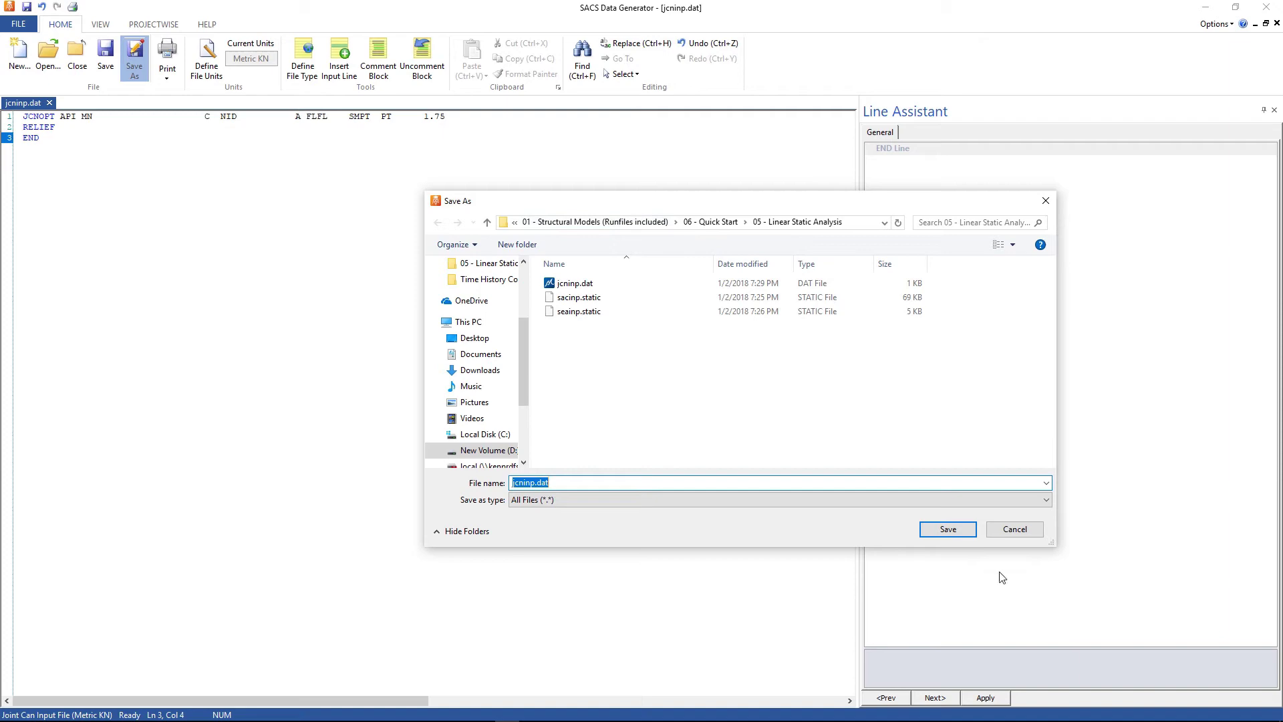
pyautogui.click(1014, 529)
pyautogui.click(1266, 8)
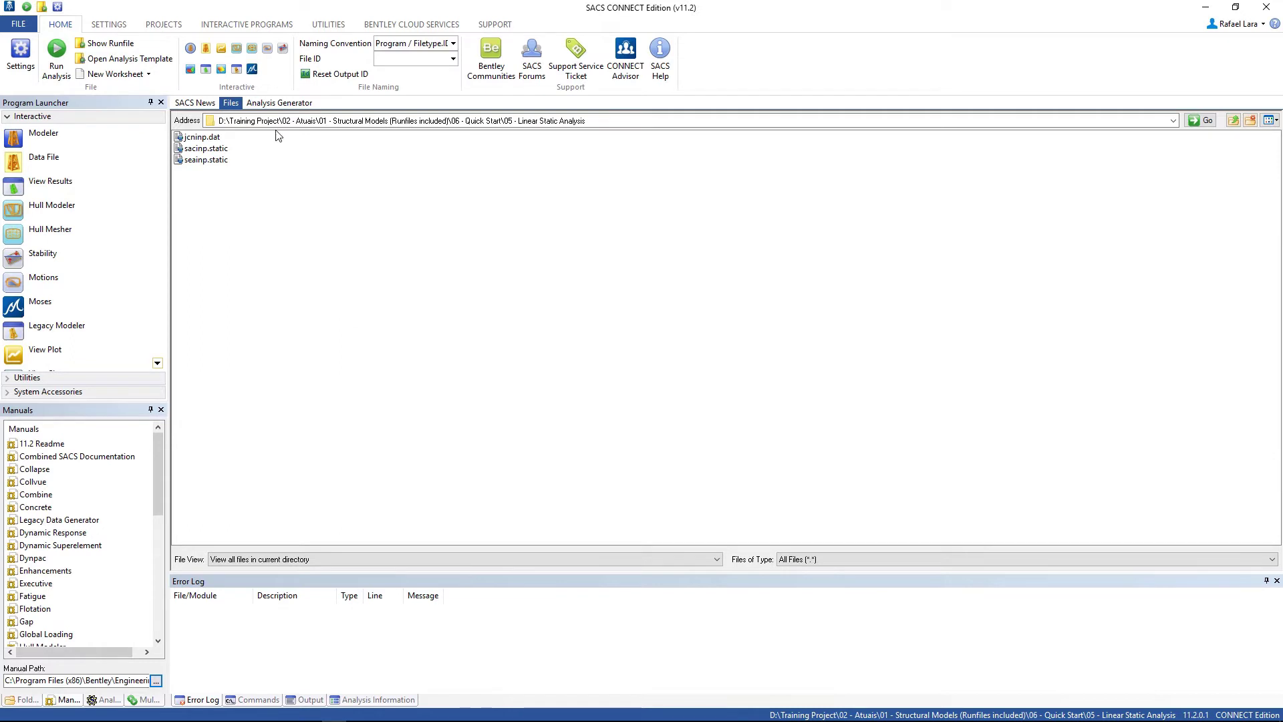
# Step: Set up a Static analysis of subtype Basic Static Analysis in the Analysis Generator and enable Environmental Loading
pyautogui.click(264, 106)
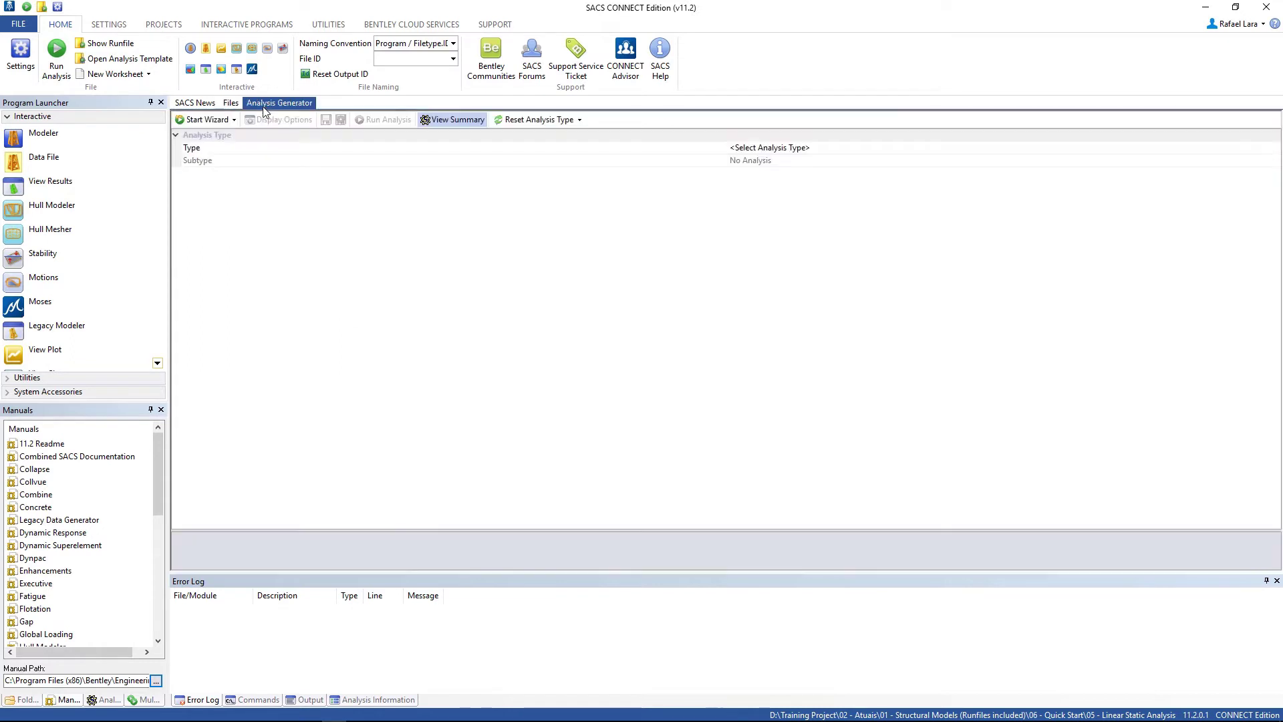
pyautogui.click(789, 150)
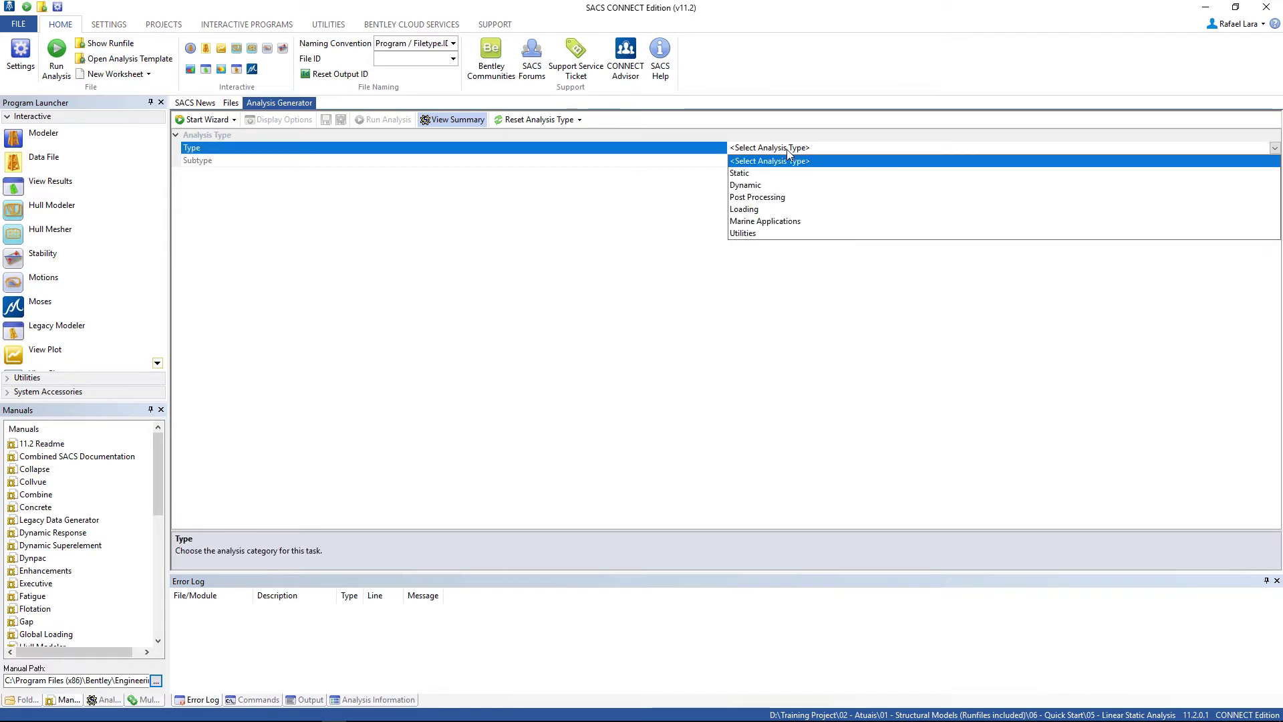
pyautogui.click(752, 177)
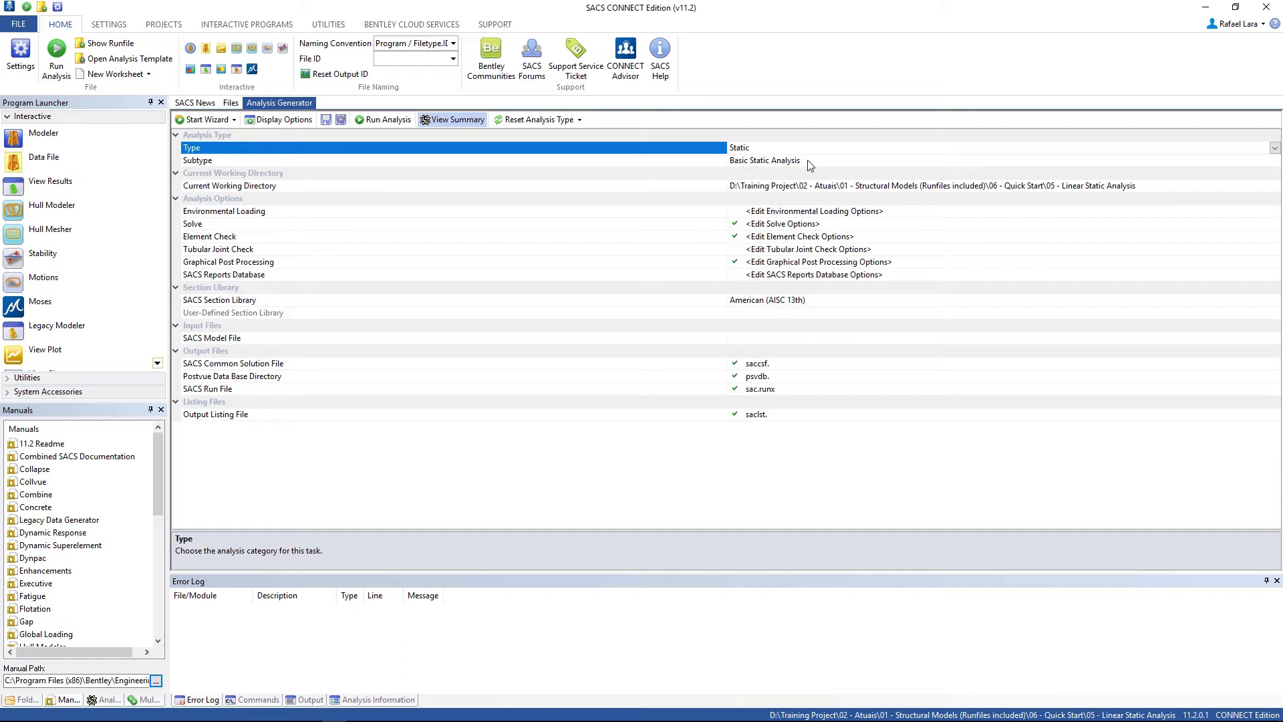
pyautogui.click(736, 213)
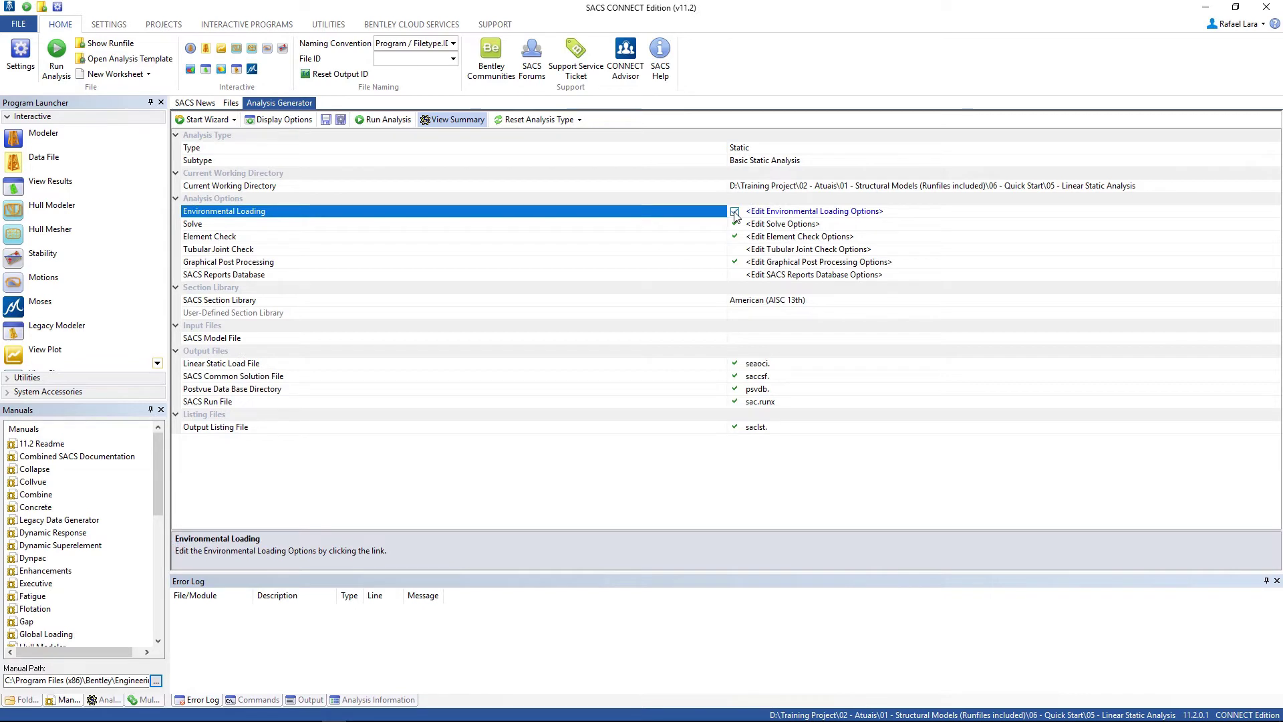
# Step: Set the file naming ID to static
pyautogui.click(394, 64)
pyautogui.write('s')
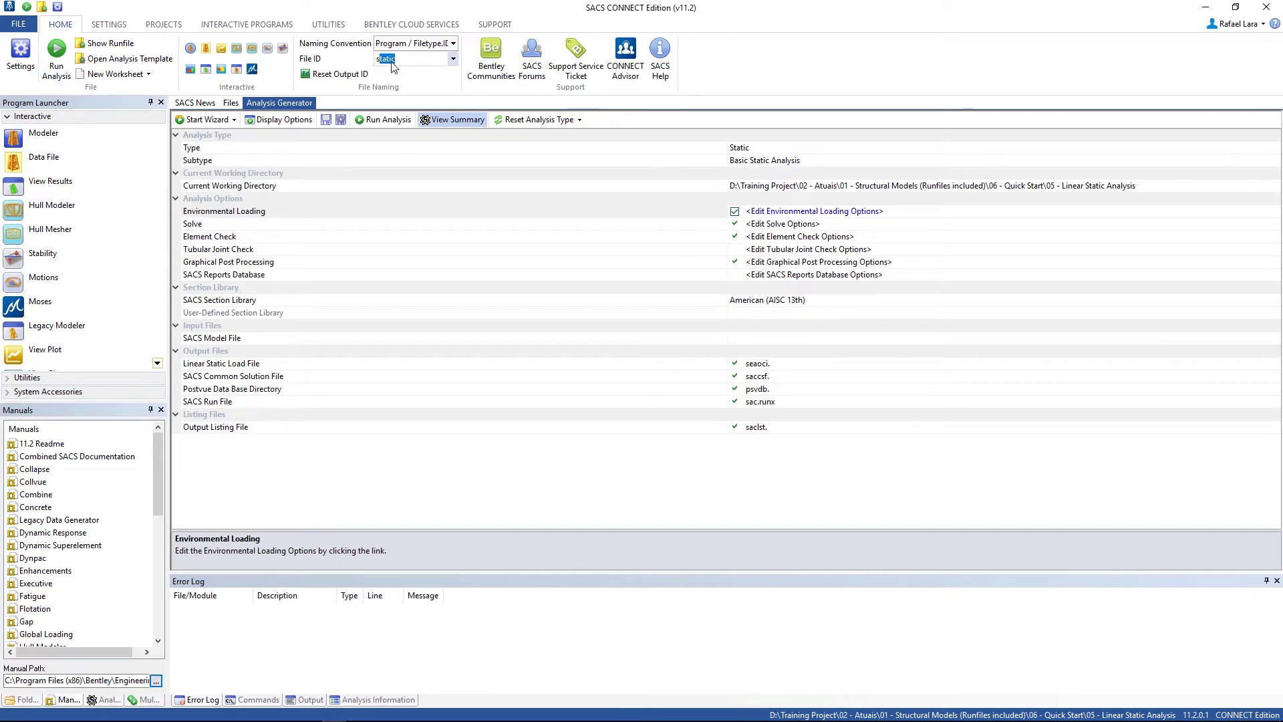
pyautogui.write('tatic')
# Step: Assign sacinp.static as the SACS model file of the analysis
pyautogui.click(1273, 339)
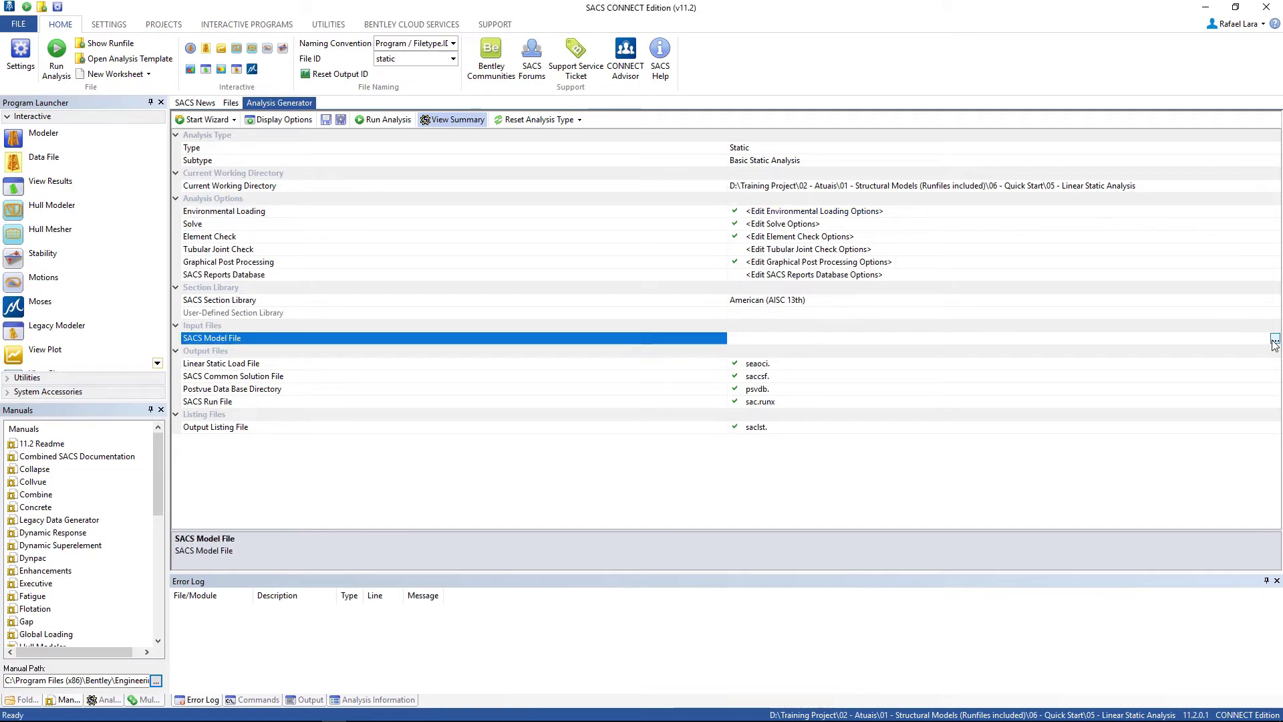
pyautogui.click(1276, 339)
pyautogui.click(160, 92)
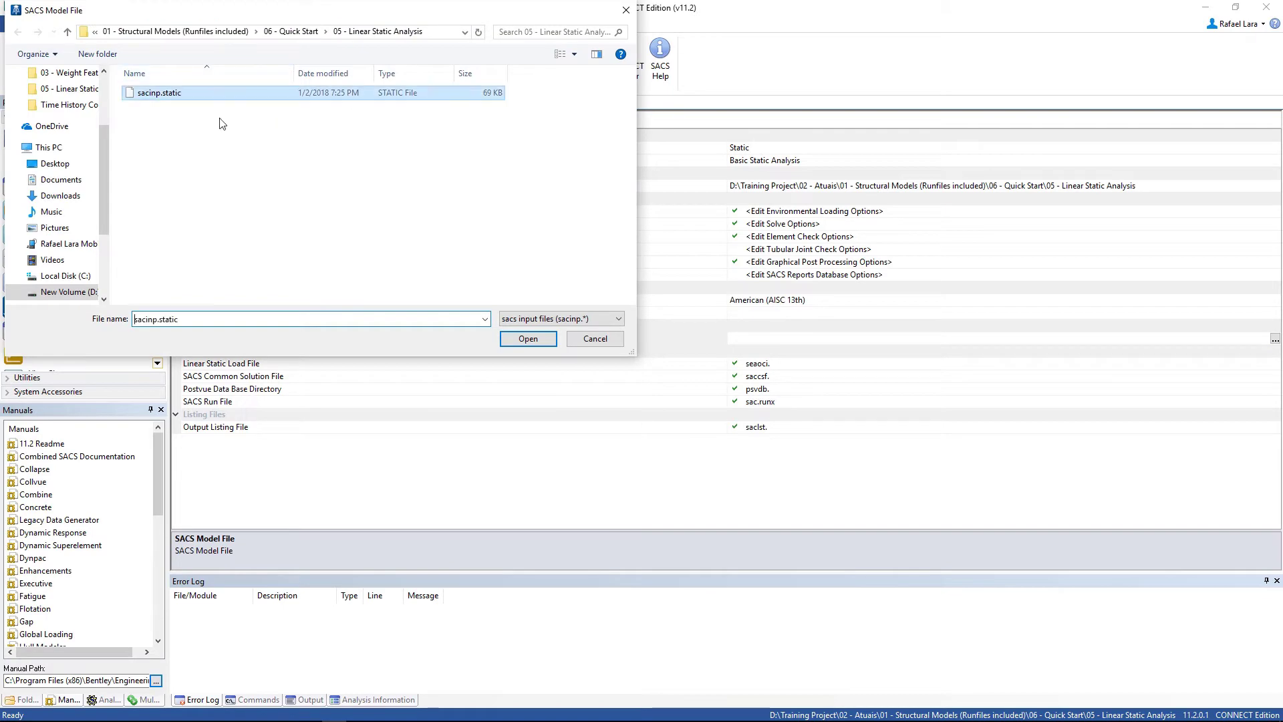
pyautogui.click(529, 339)
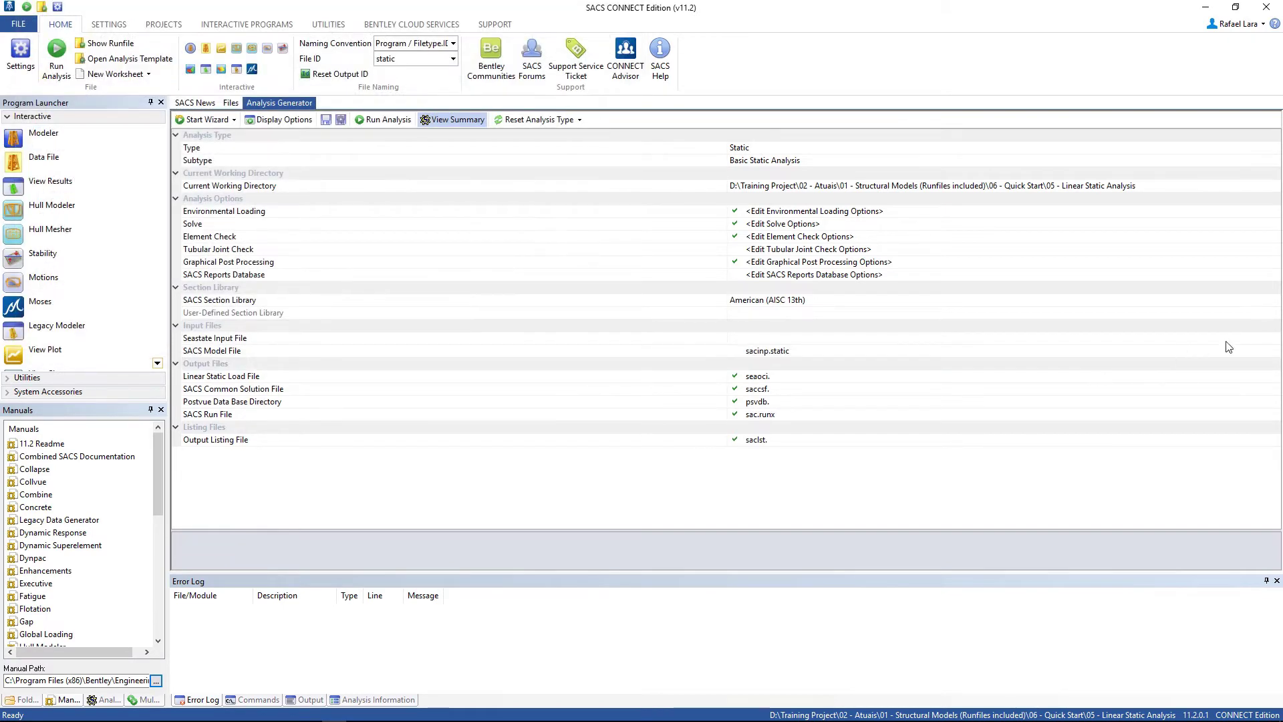
# Step: Assign seainp.static as the seastate input file and reset the output ID so the output files use the static file ID
pyautogui.click(1276, 339)
pyautogui.click(1275, 339)
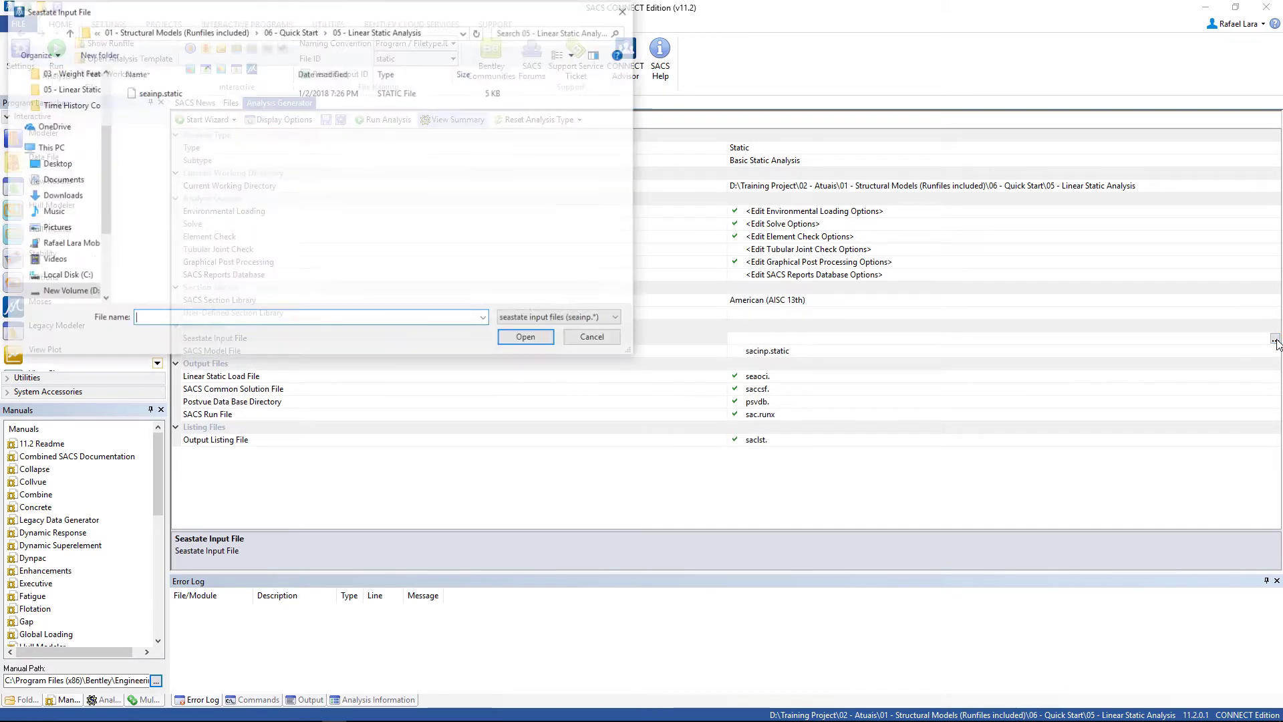
pyautogui.click(172, 93)
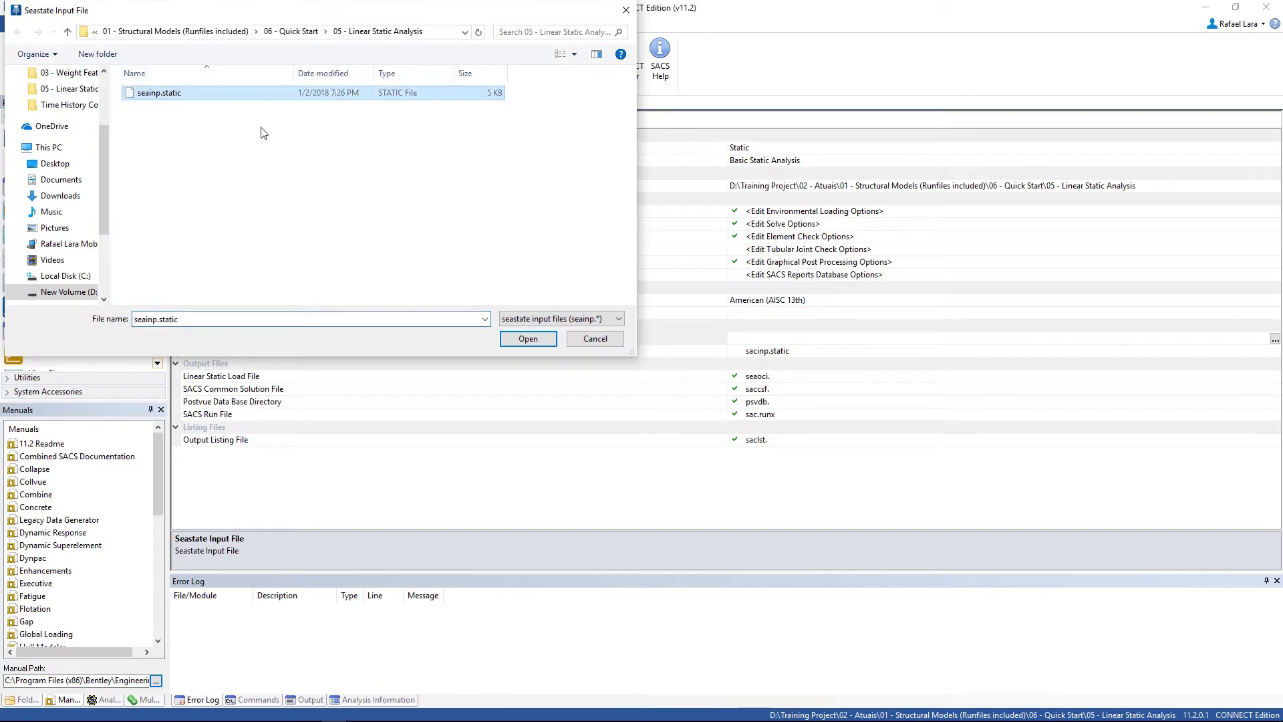
pyautogui.click(539, 339)
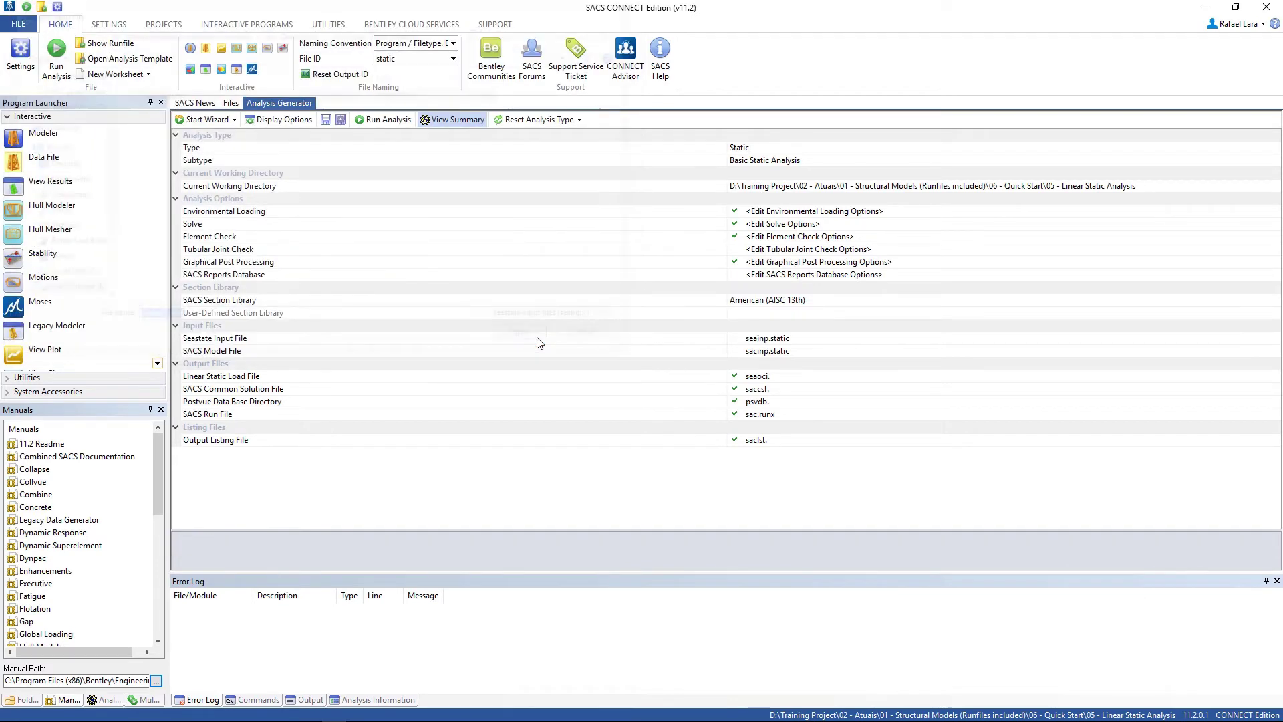
pyautogui.click(342, 76)
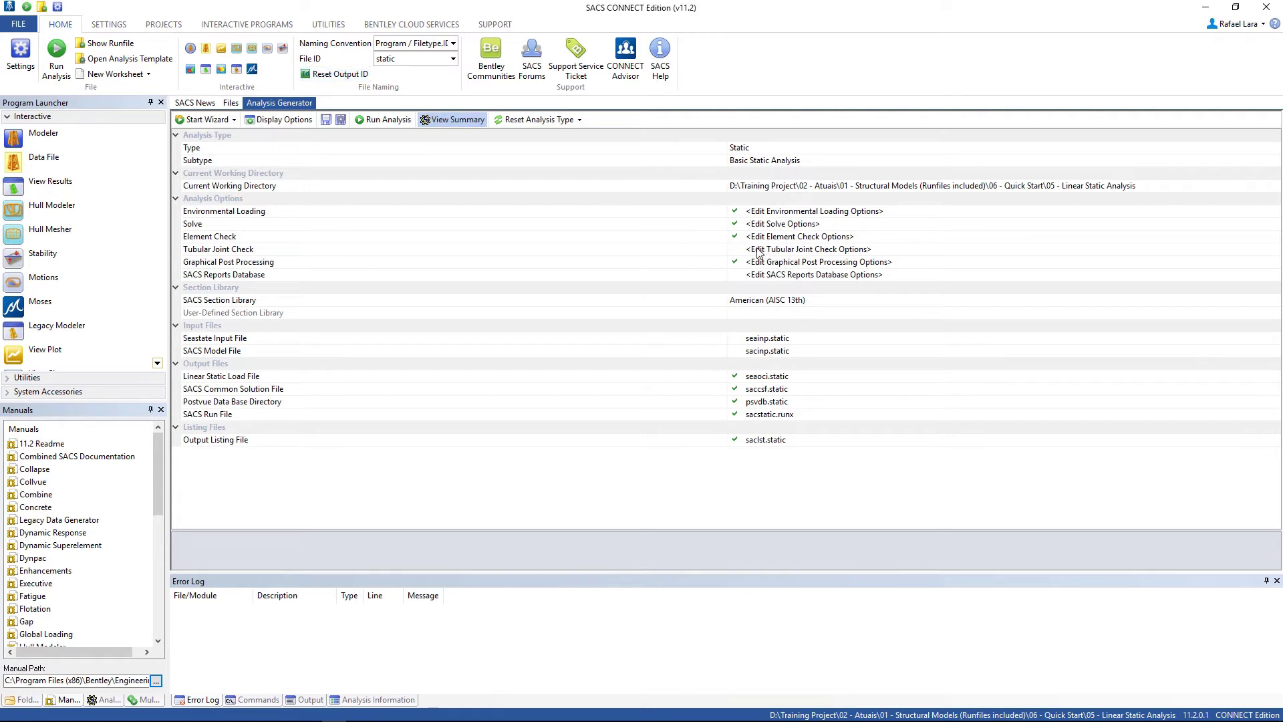
# Step: Enable the Tubular Joint Check and assign jcninp.dat as the joint can input file
pyautogui.click(736, 250)
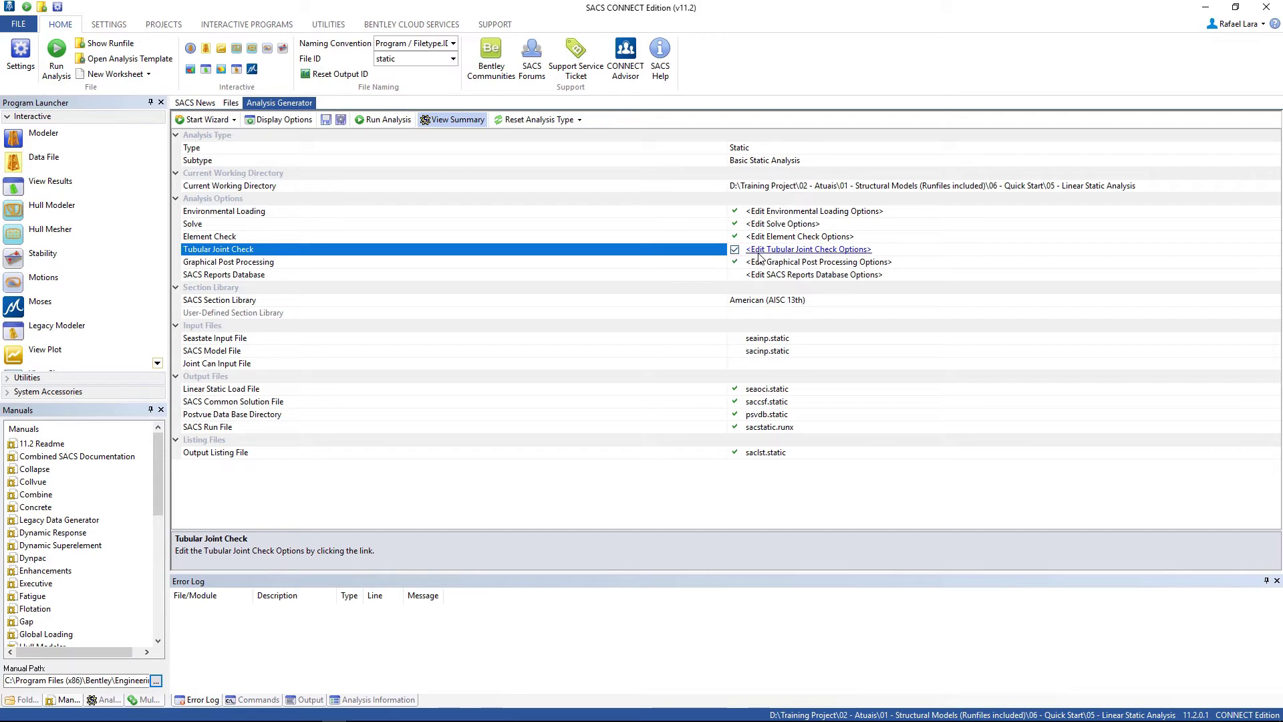
pyautogui.click(1275, 369)
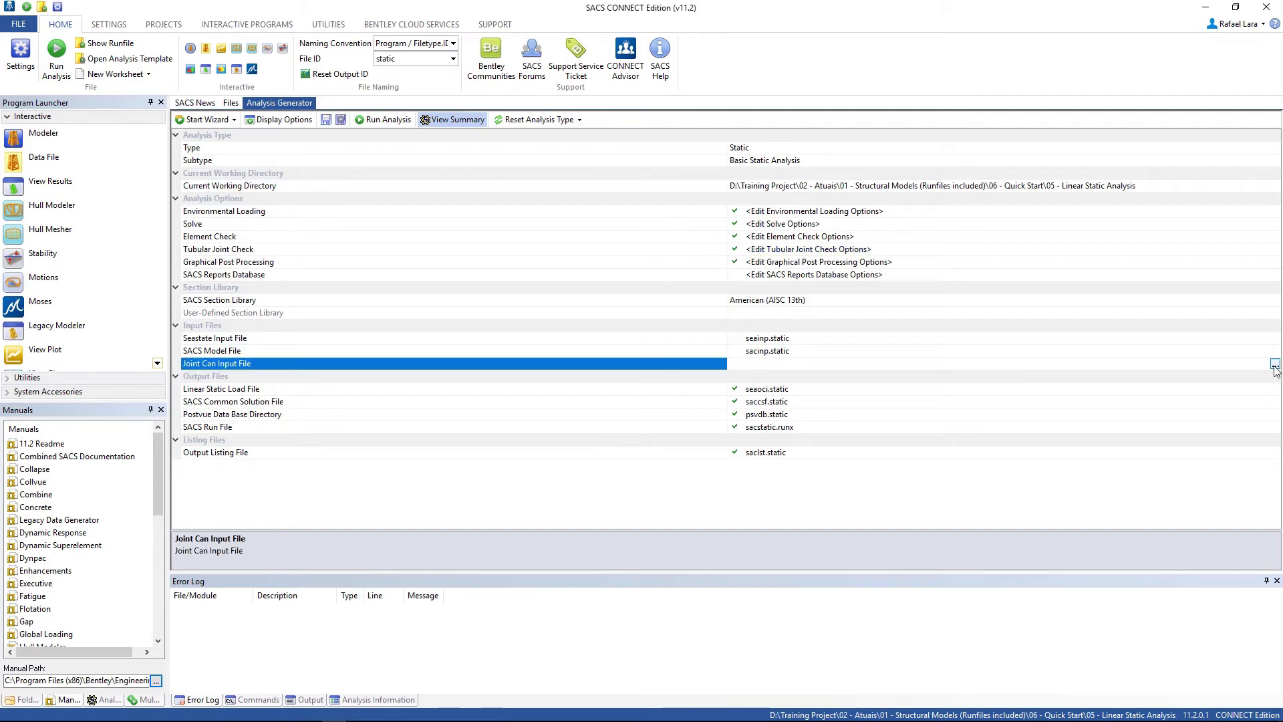
pyautogui.click(1274, 364)
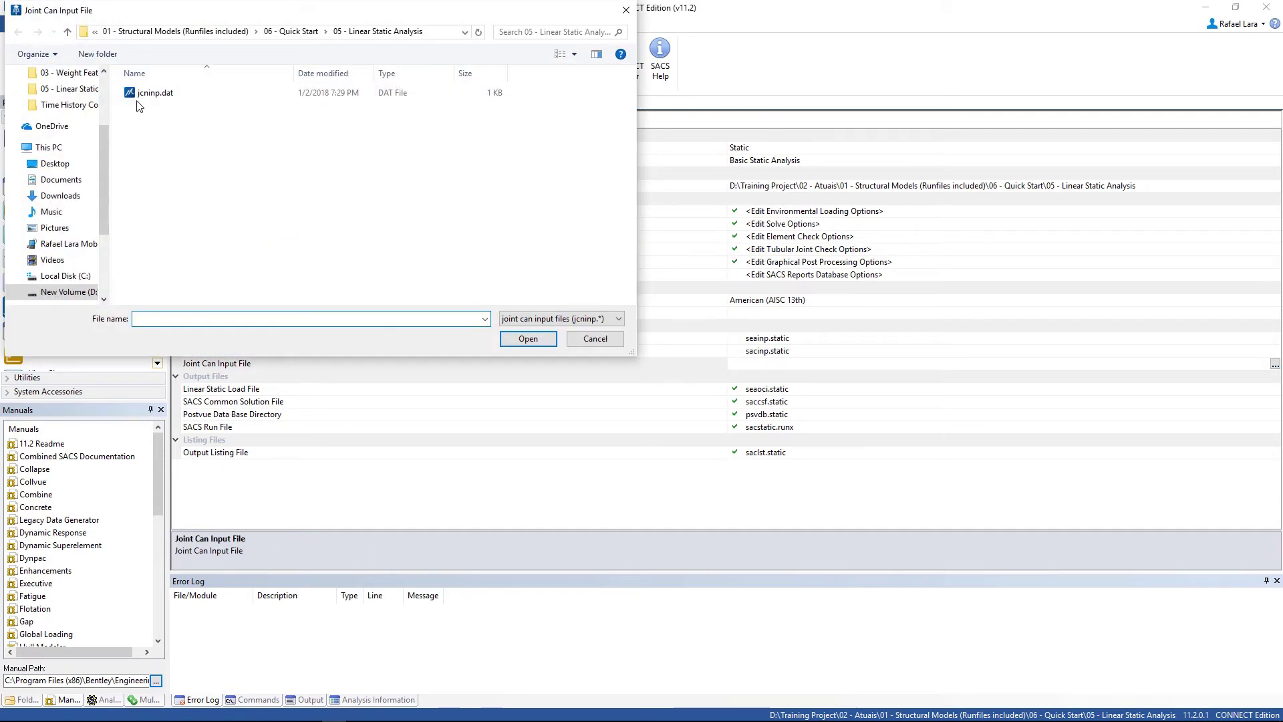
pyautogui.click(148, 93)
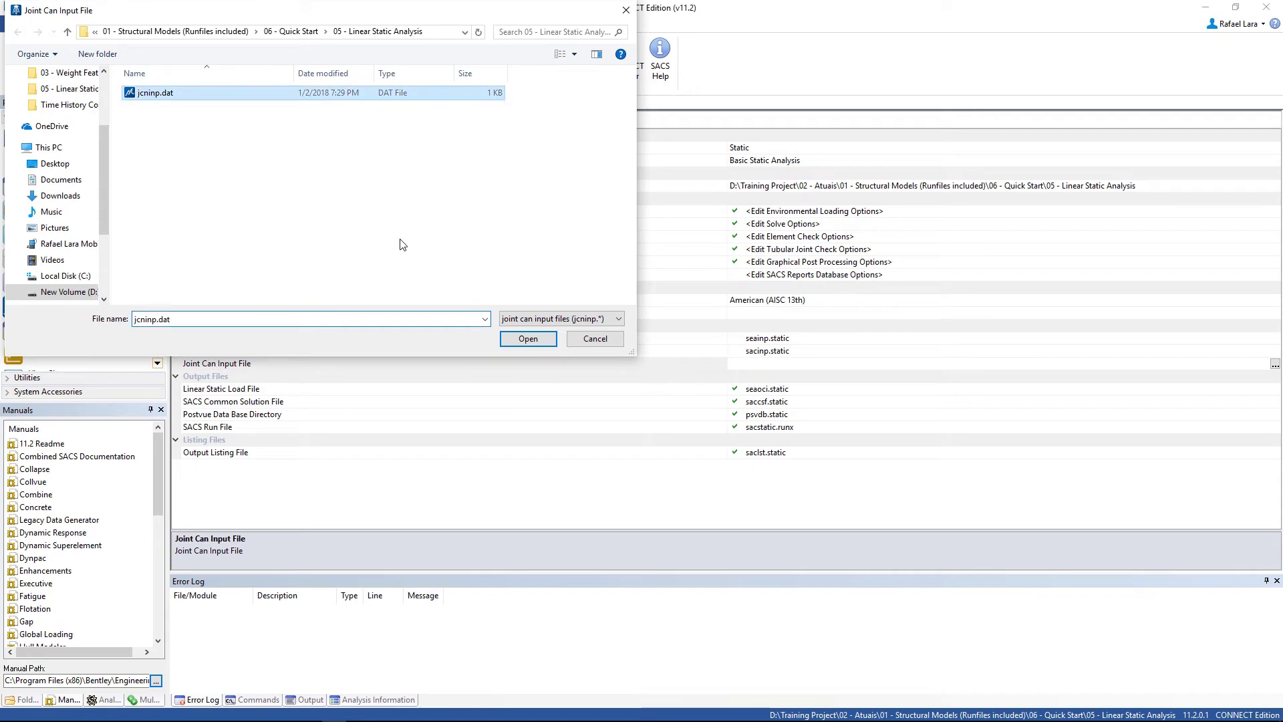
pyautogui.click(528, 339)
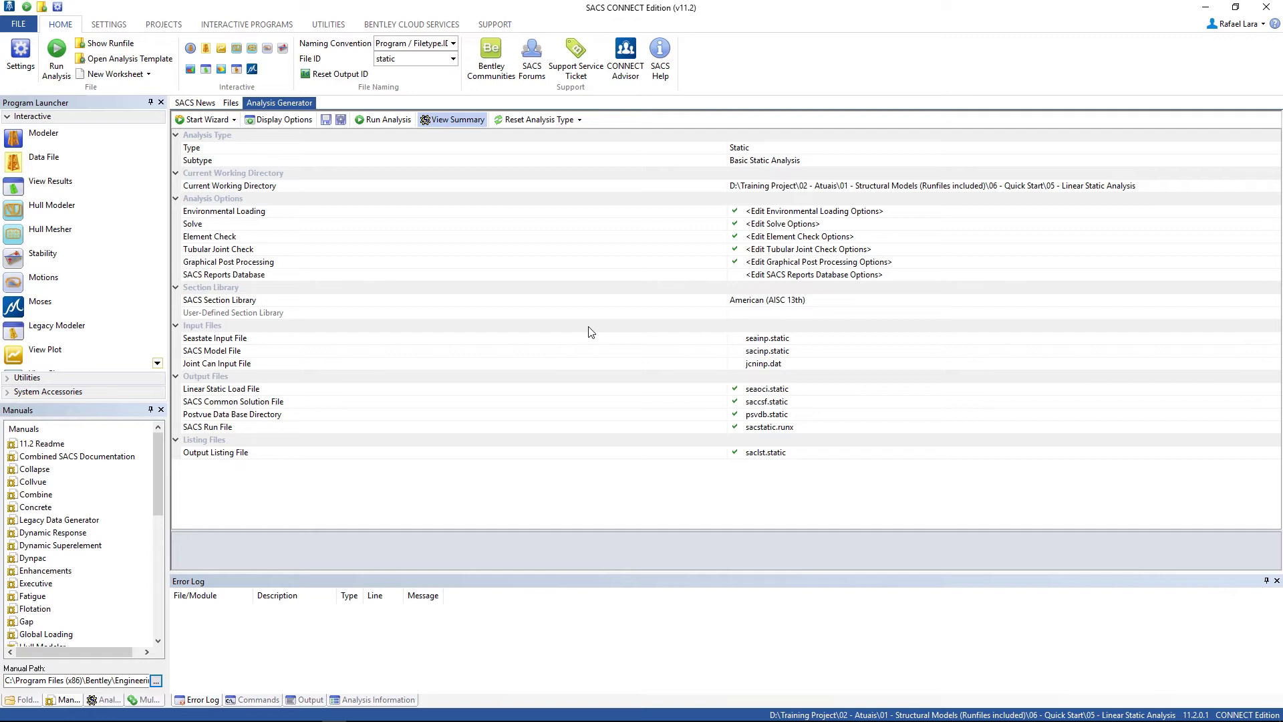
# Step: Set the Environmental Loading output options to Override Model and include member data in the output
pyautogui.click(797, 213)
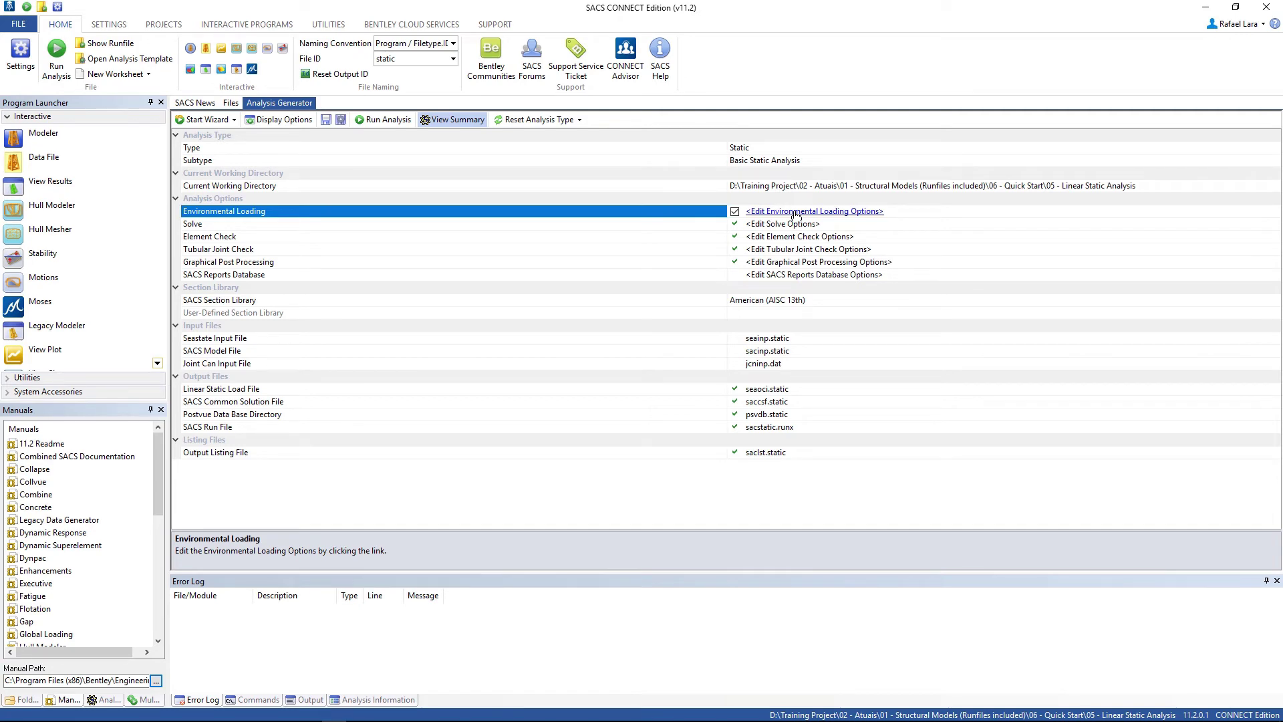
pyautogui.click(797, 213)
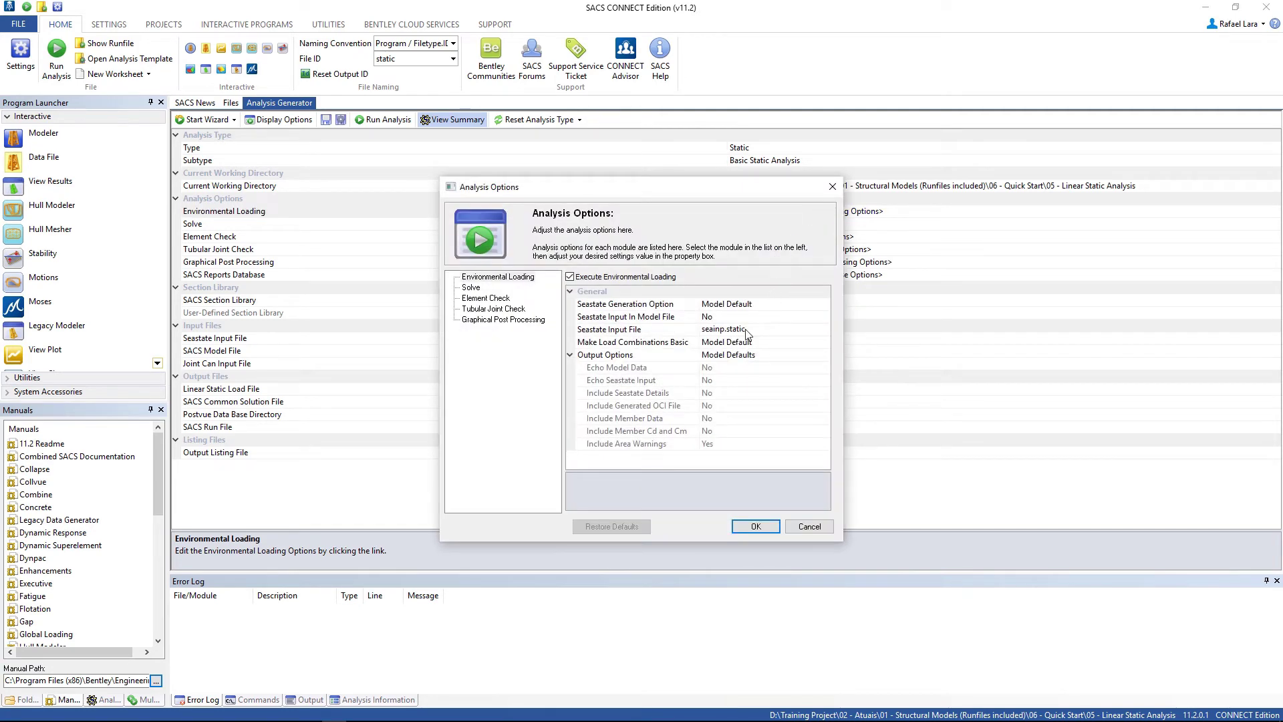
pyautogui.click(738, 355)
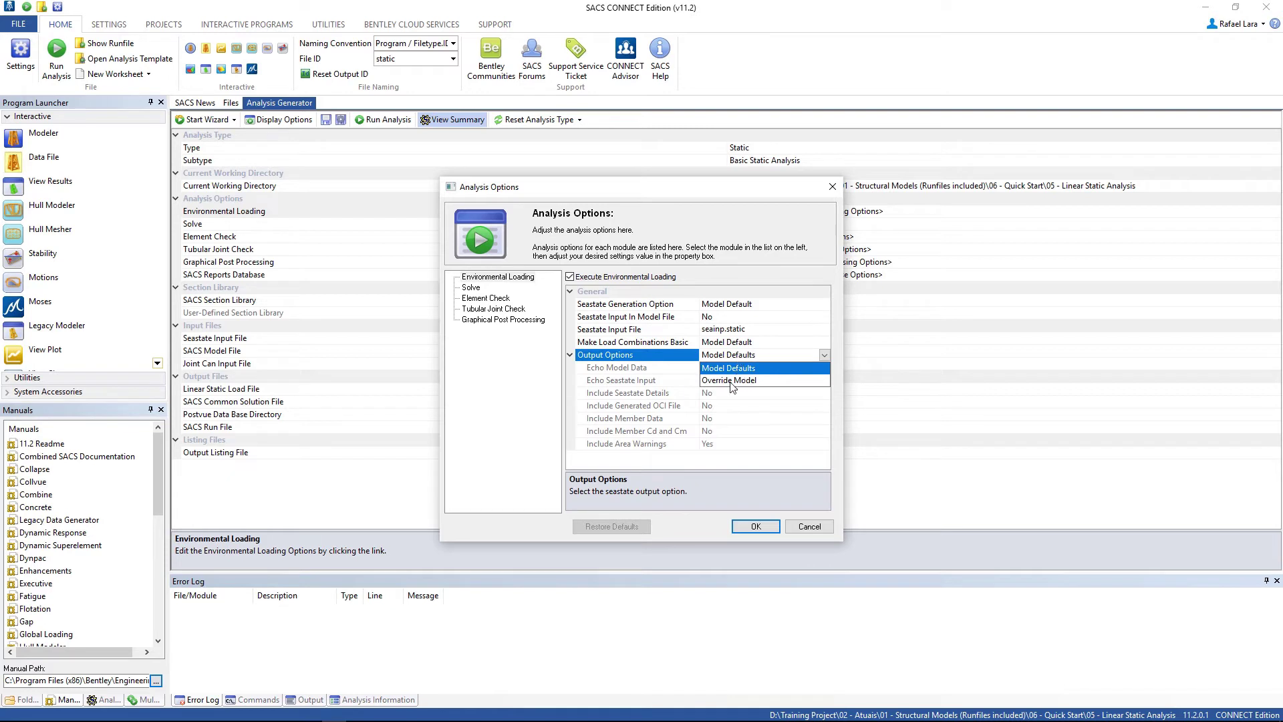
pyautogui.click(731, 380)
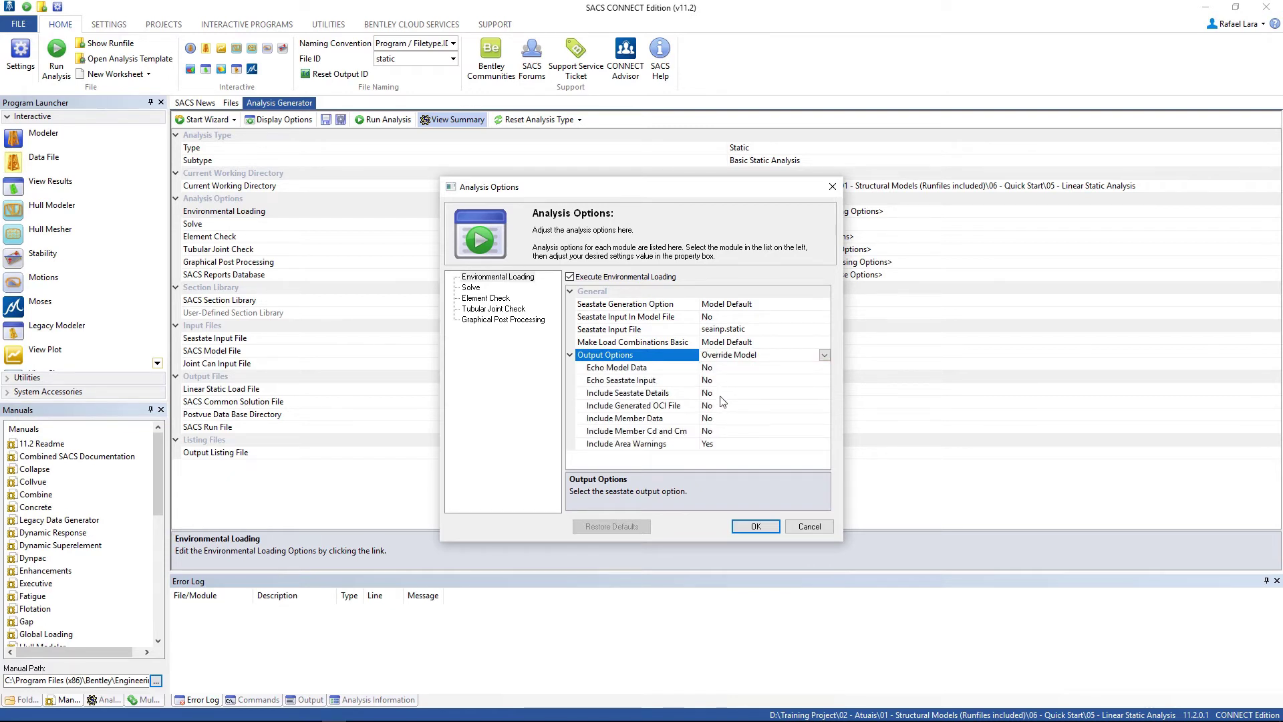
pyautogui.doubleClick(716, 419)
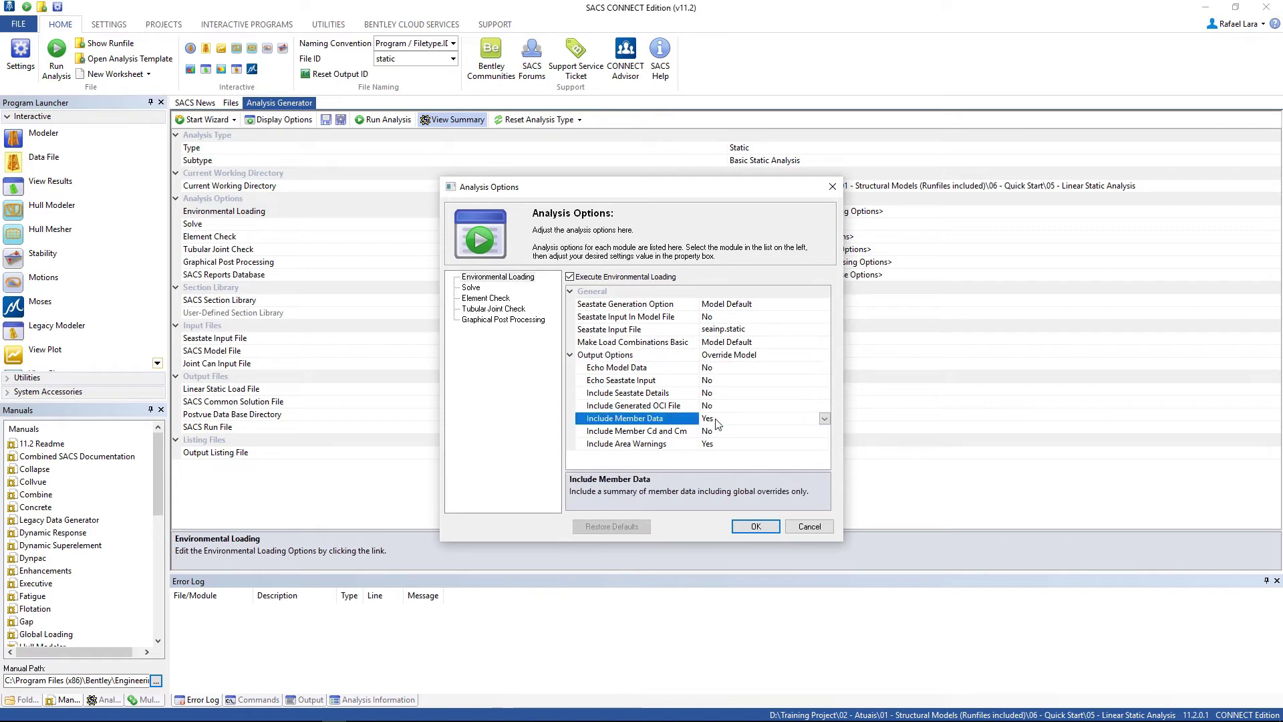
pyautogui.click(755, 526)
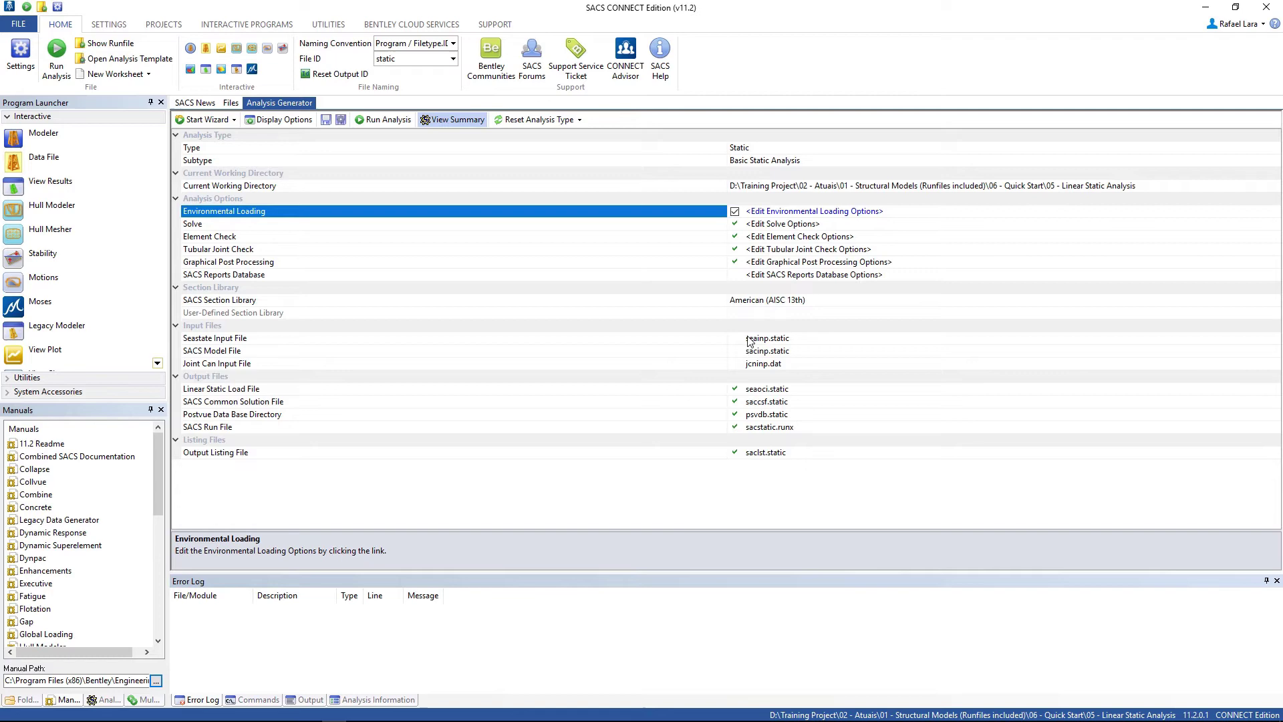
# Step: Set the Element Check code criteria to WSD AISC 9th/API 22 RP 2A-WSD 22nd, with 2 check sectors for both non-segmented and segmented elements
pyautogui.click(772, 238)
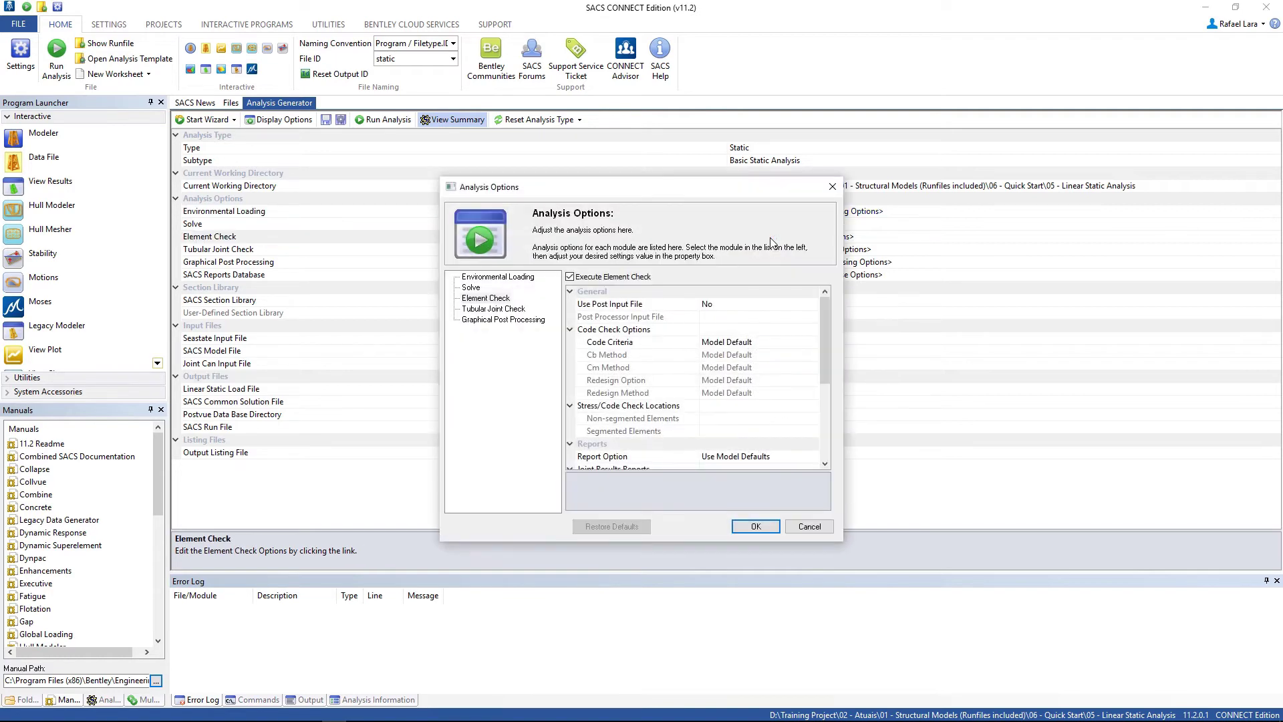
pyautogui.click(735, 344)
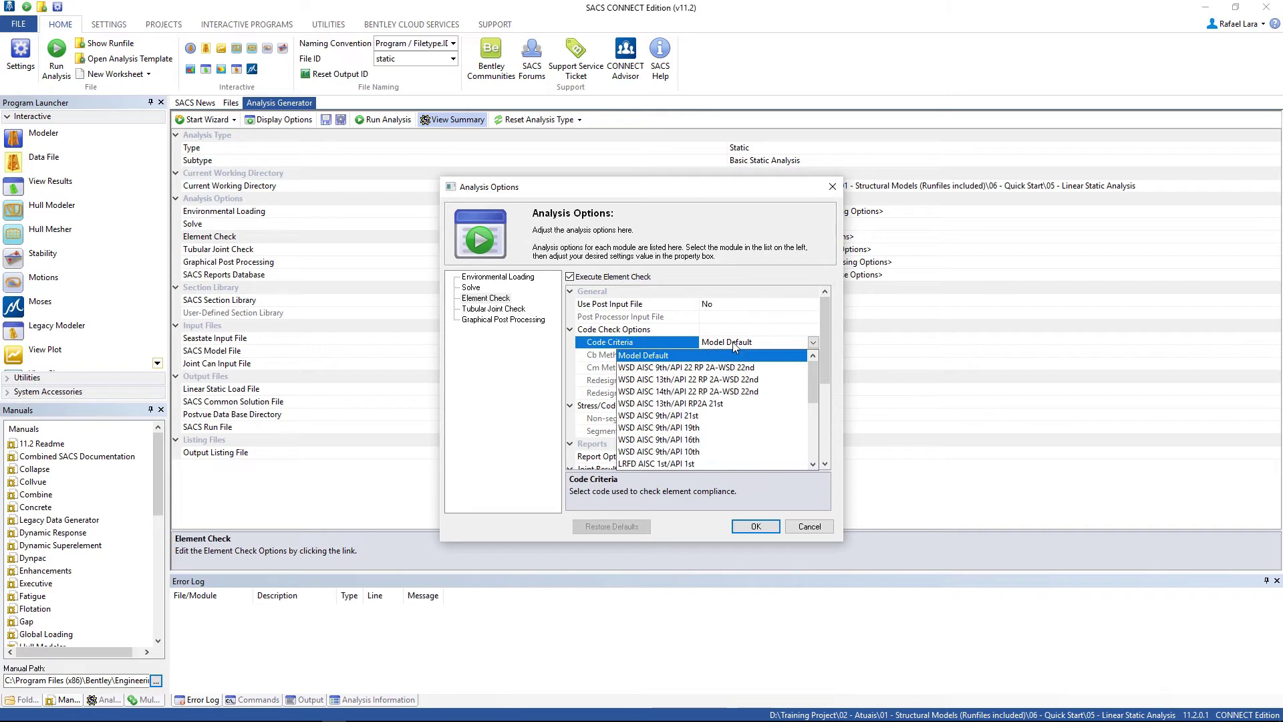
pyautogui.click(698, 369)
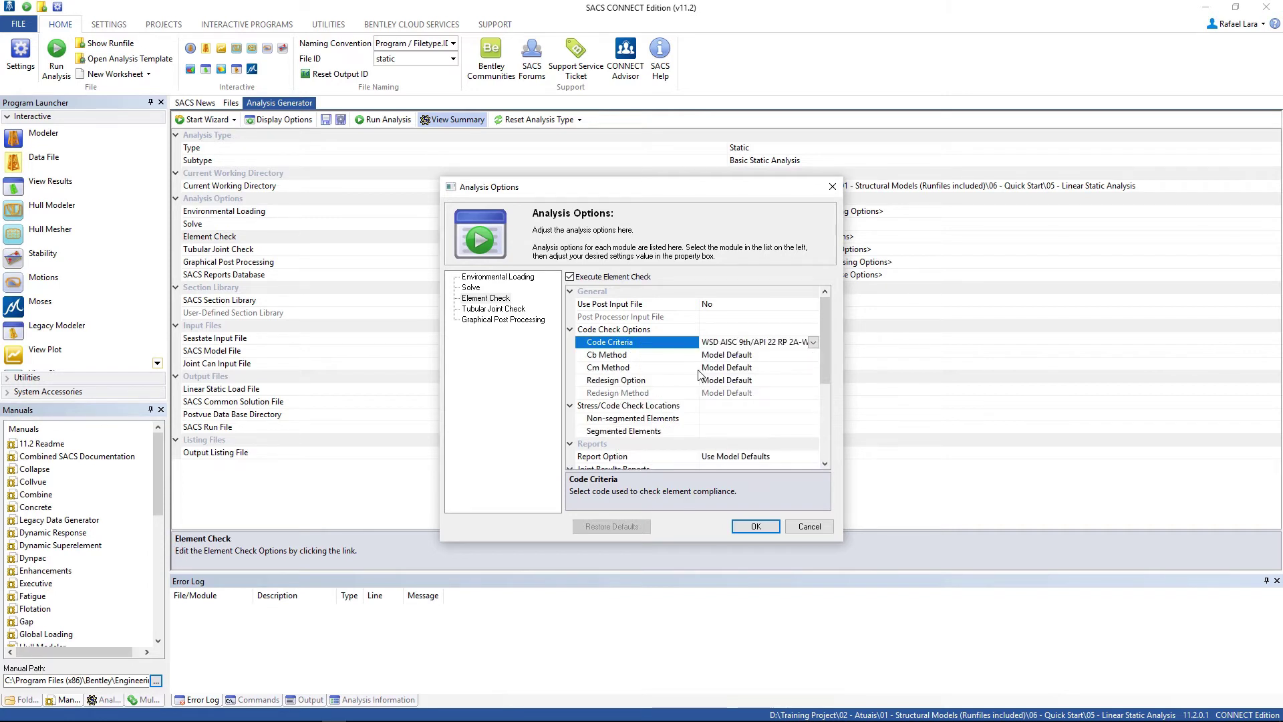
pyautogui.click(709, 418)
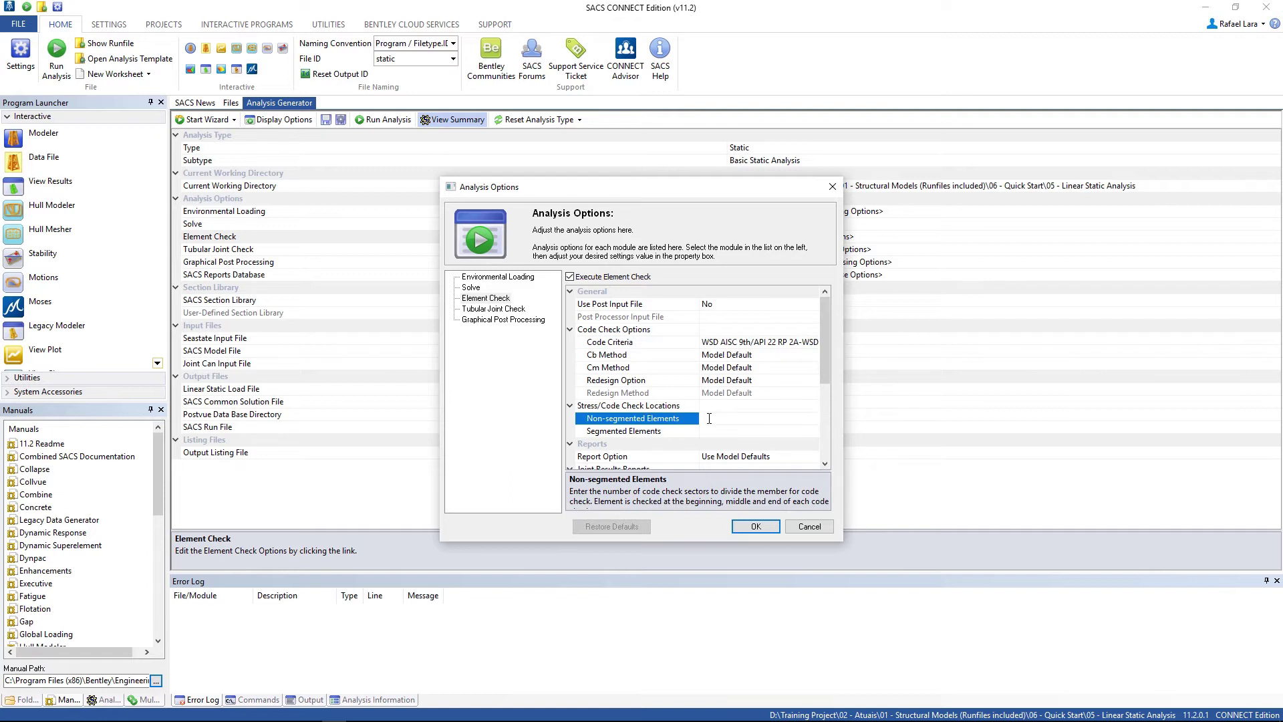
pyautogui.write('2')
pyautogui.click(708, 432)
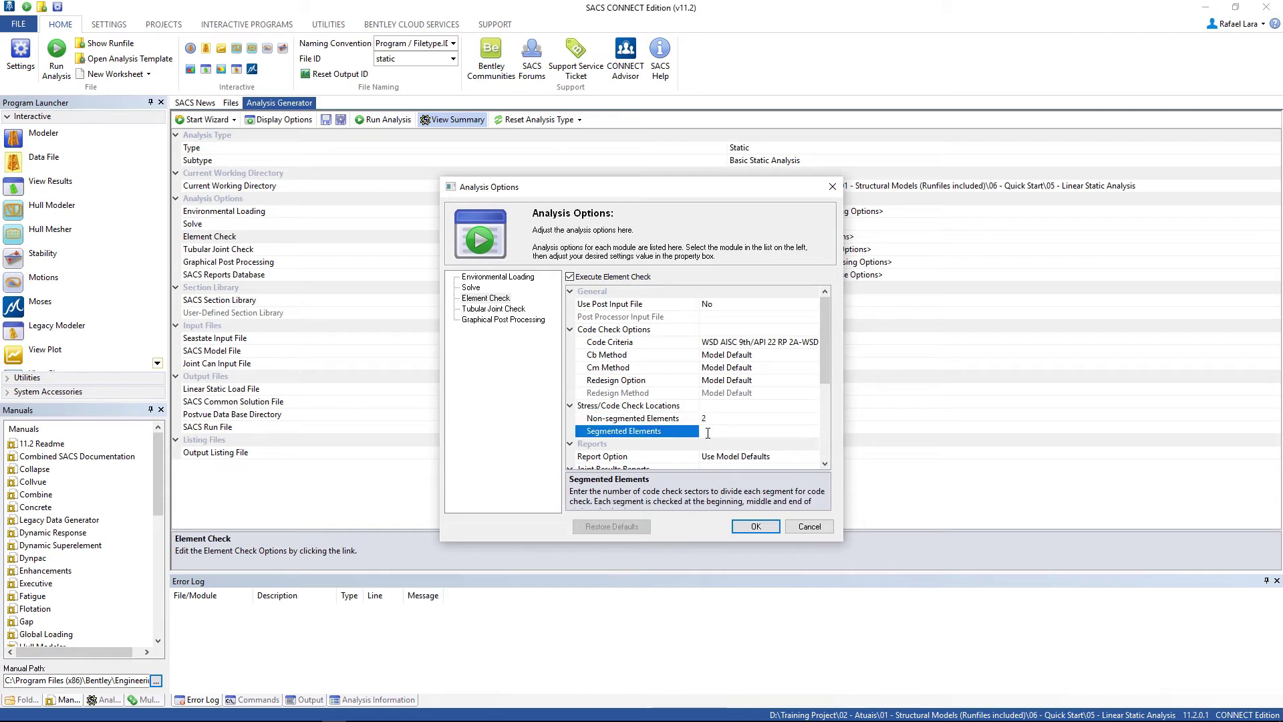
pyautogui.write('2')
# Step: Override the model's Element Check report defaults and enable the Joint Deflection, Joint Reaction, End Forces and UC Ranges reports
pyautogui.scroll(-3, 722, 408)
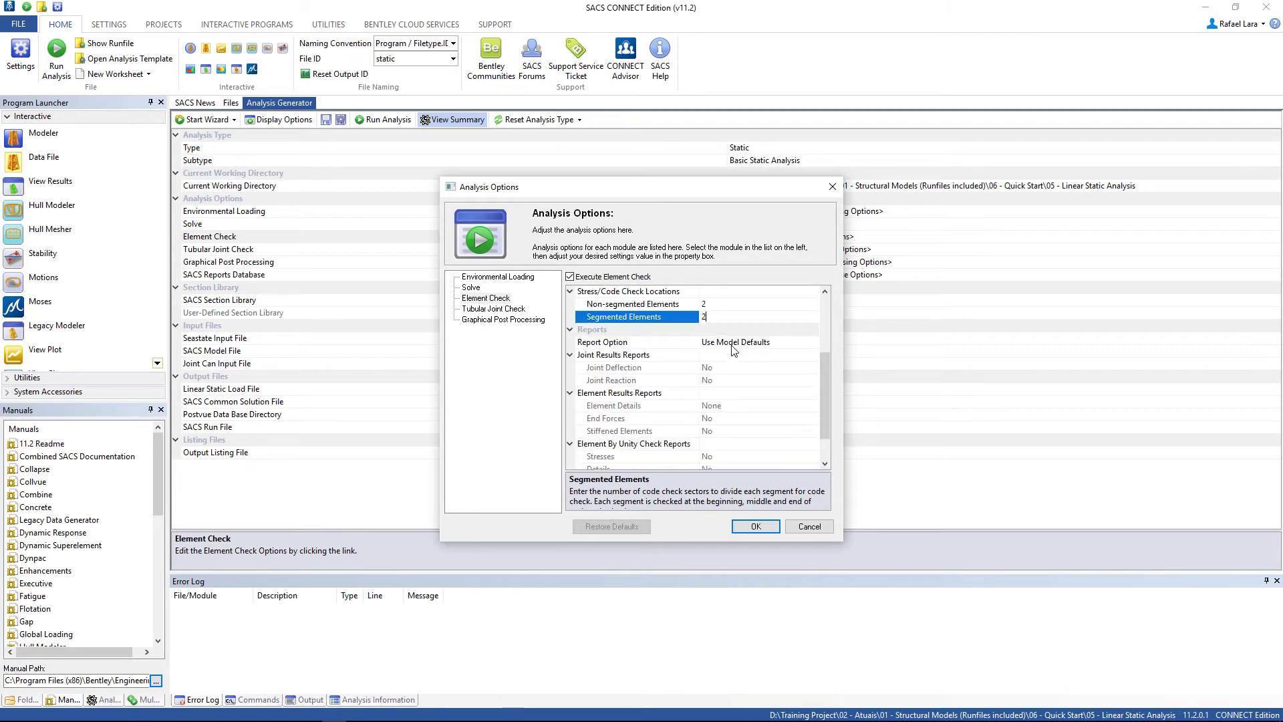
pyautogui.click(734, 351)
pyautogui.click(729, 374)
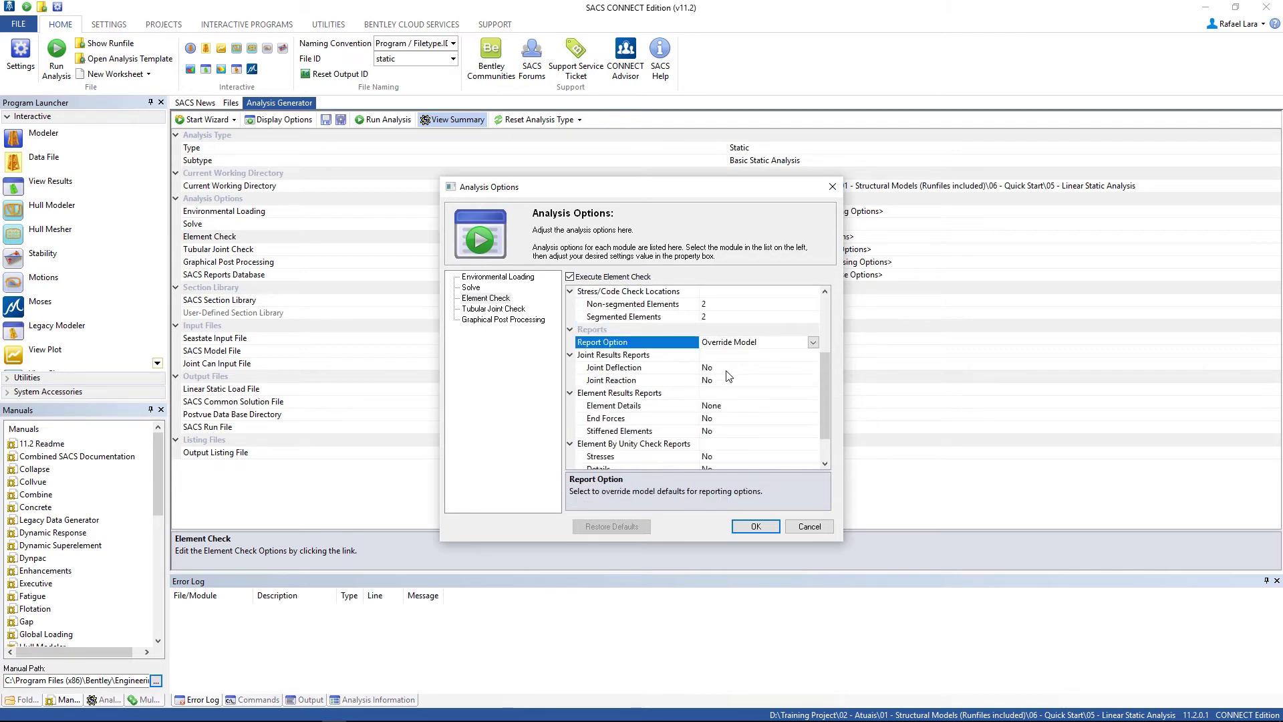
pyautogui.doubleClick(726, 370)
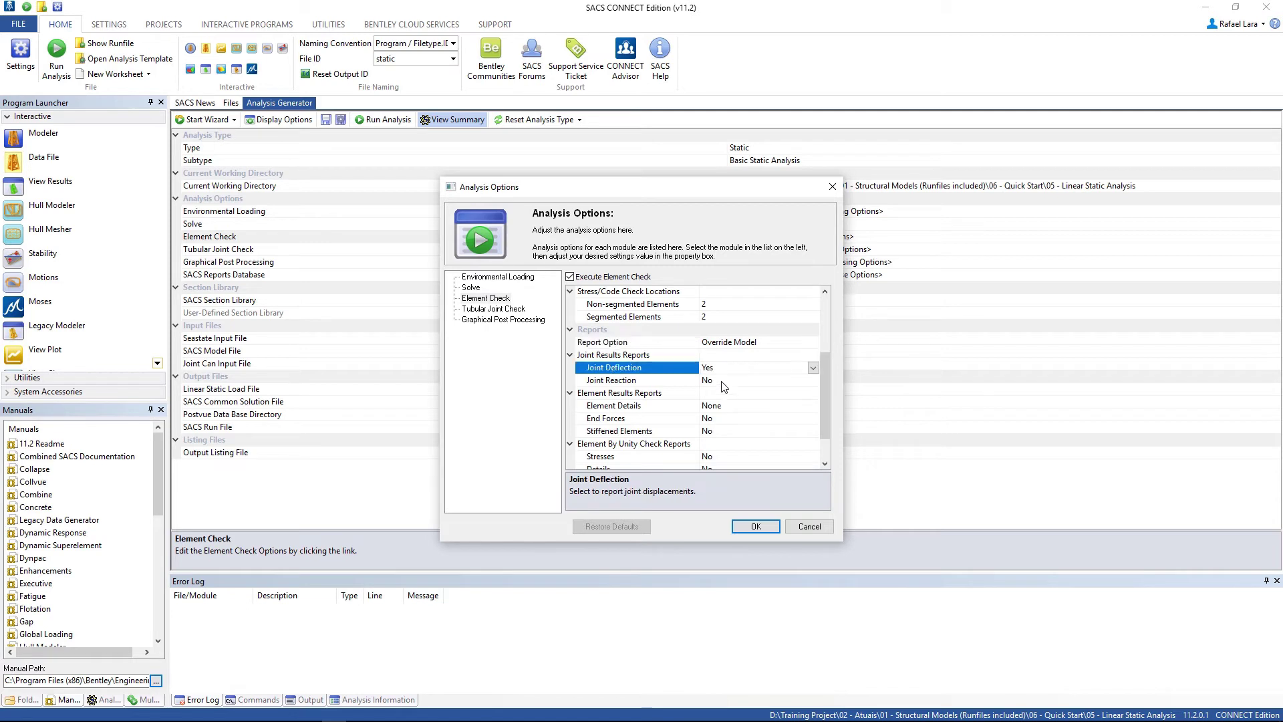
pyautogui.doubleClick(722, 382)
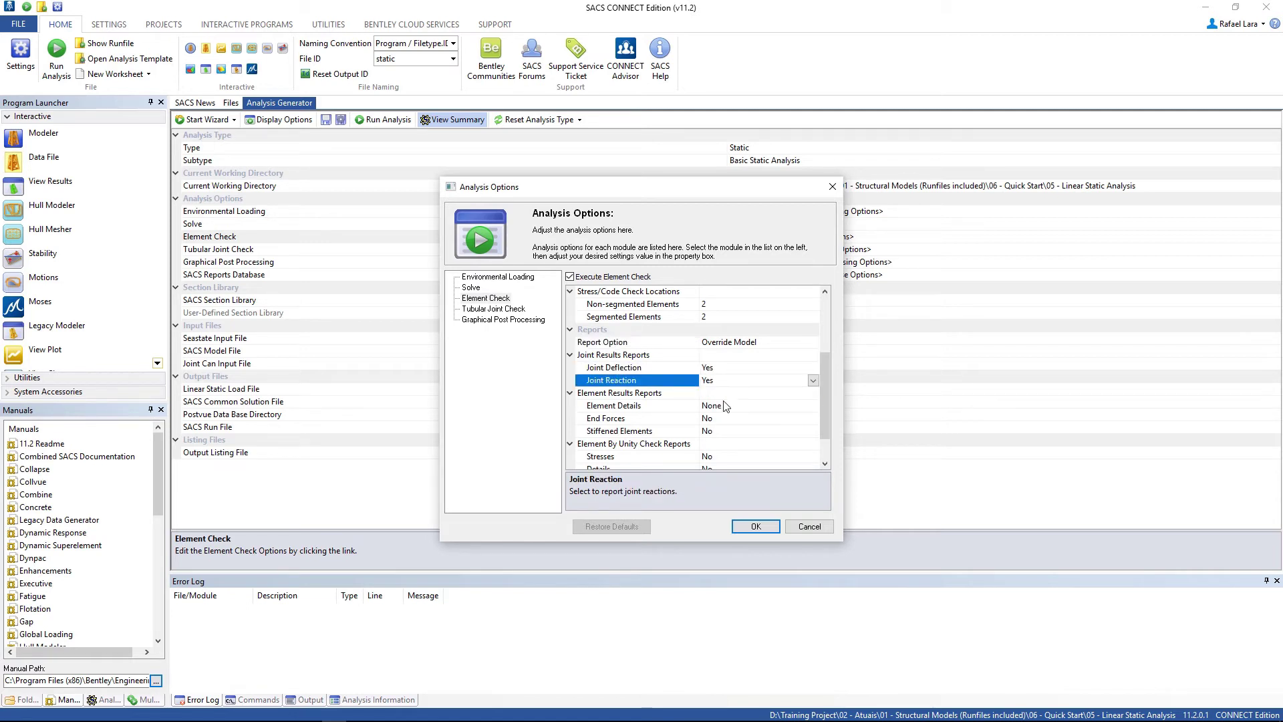
pyautogui.doubleClick(721, 421)
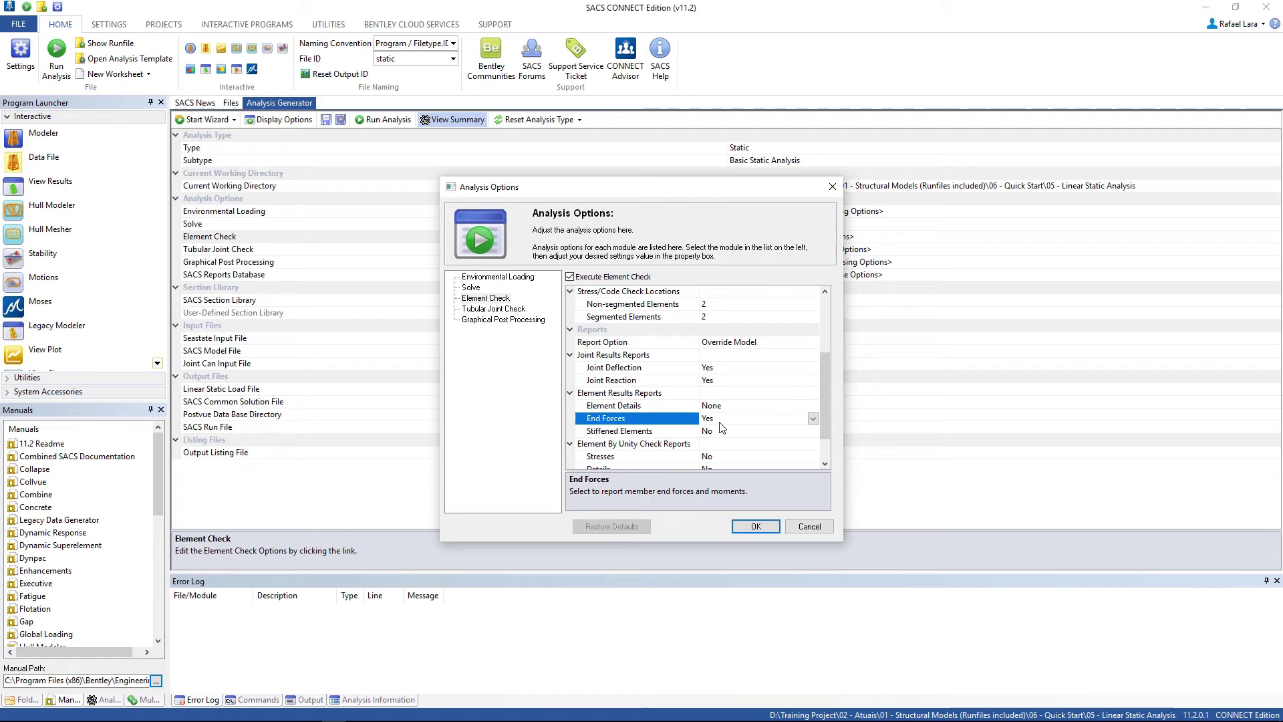
pyautogui.scroll(-1, 722, 428)
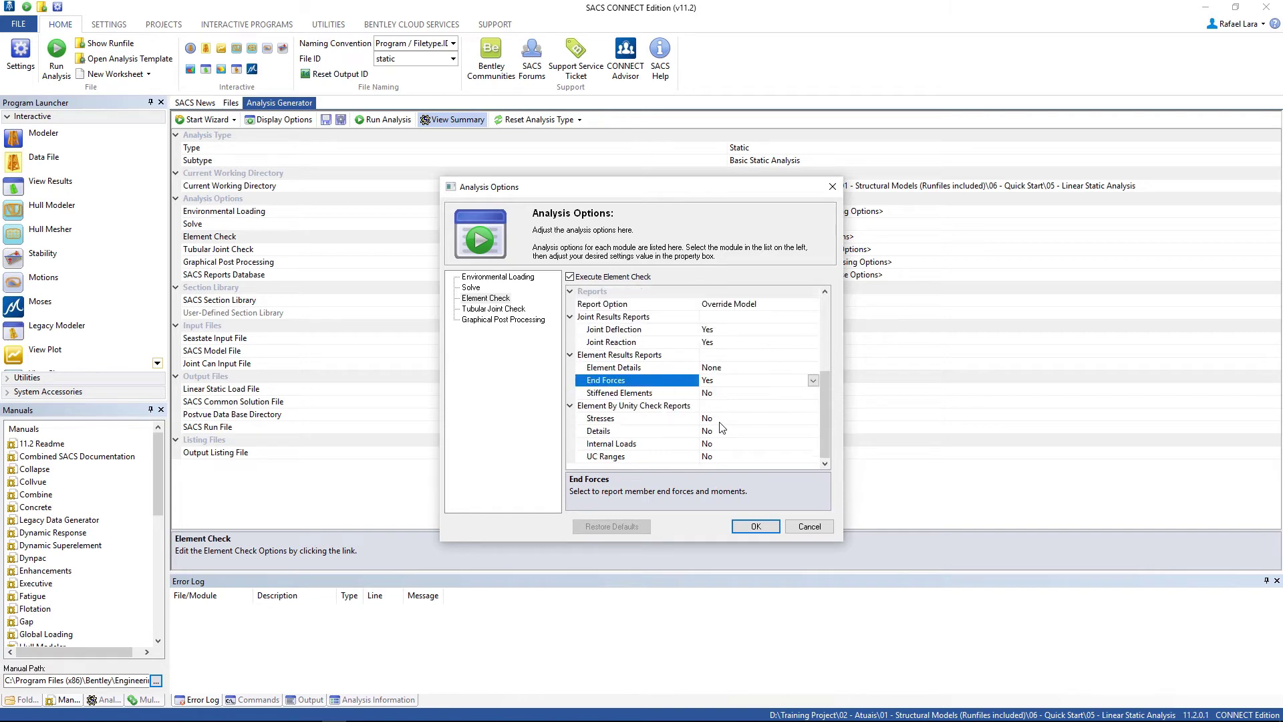
pyautogui.doubleClick(717, 457)
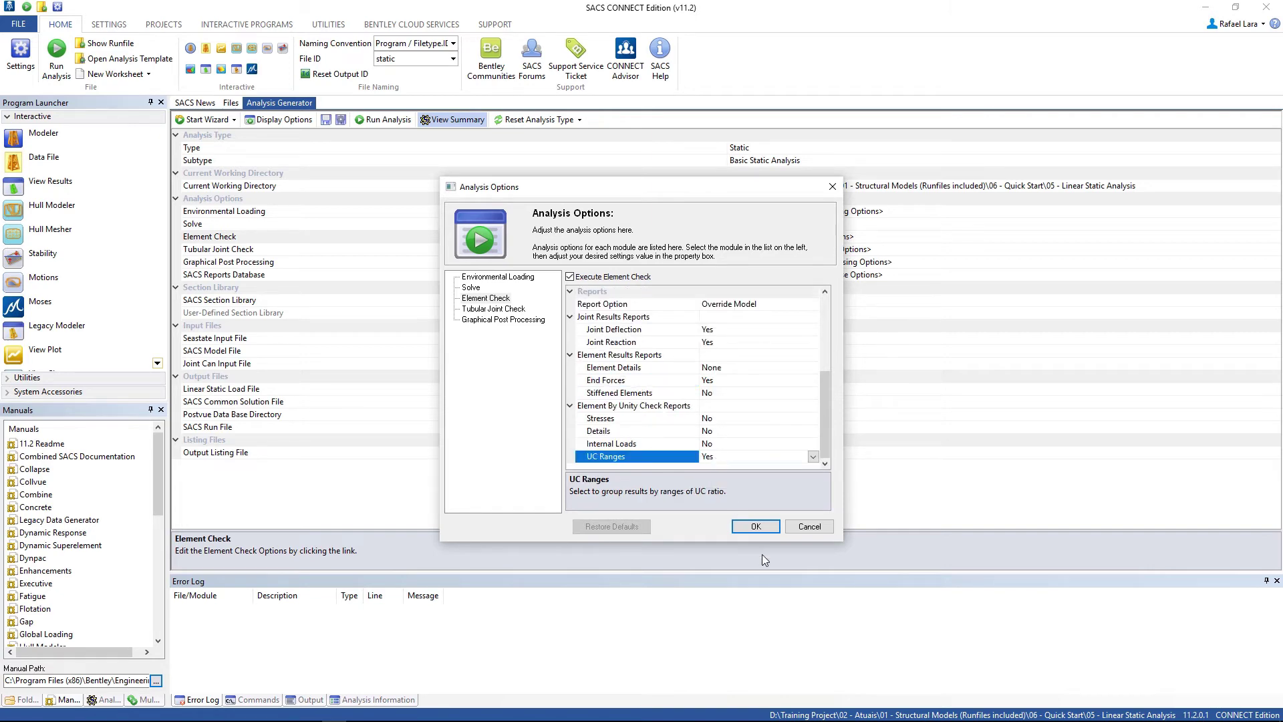
pyautogui.click(759, 528)
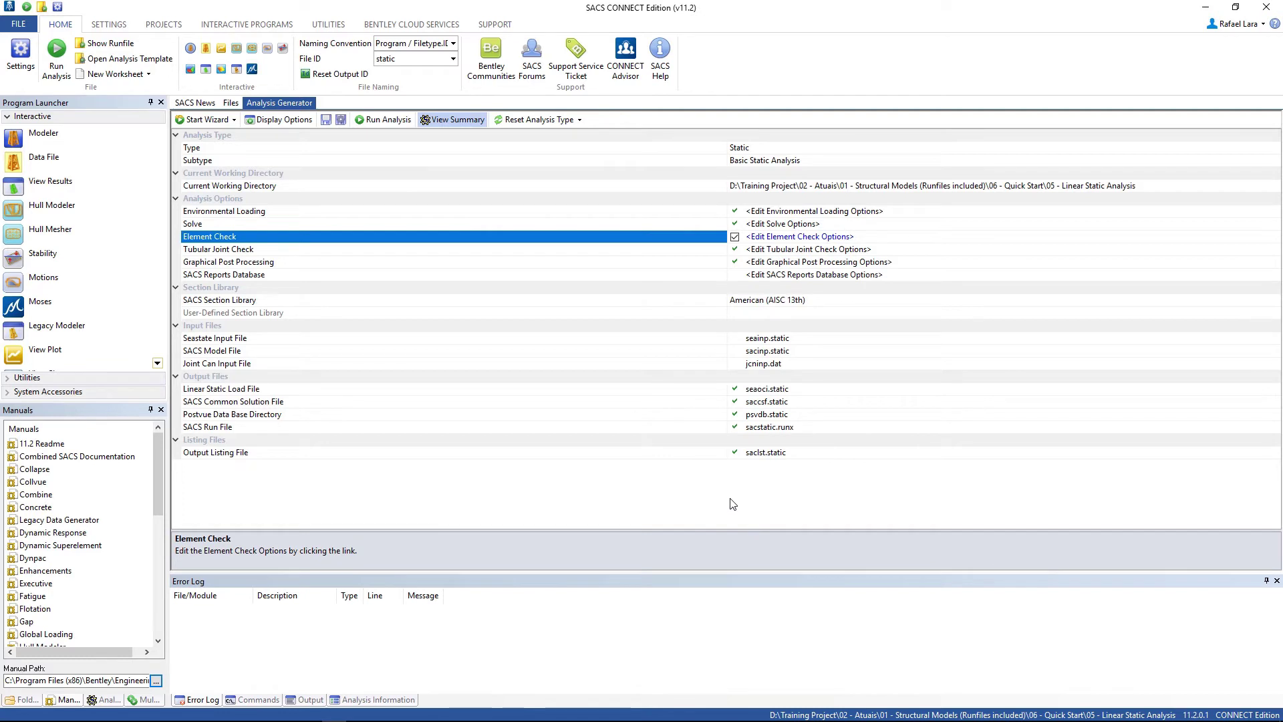
# Step: Run the static analysis and open its output listing file, saclst.static, for viewing
pyautogui.click(379, 123)
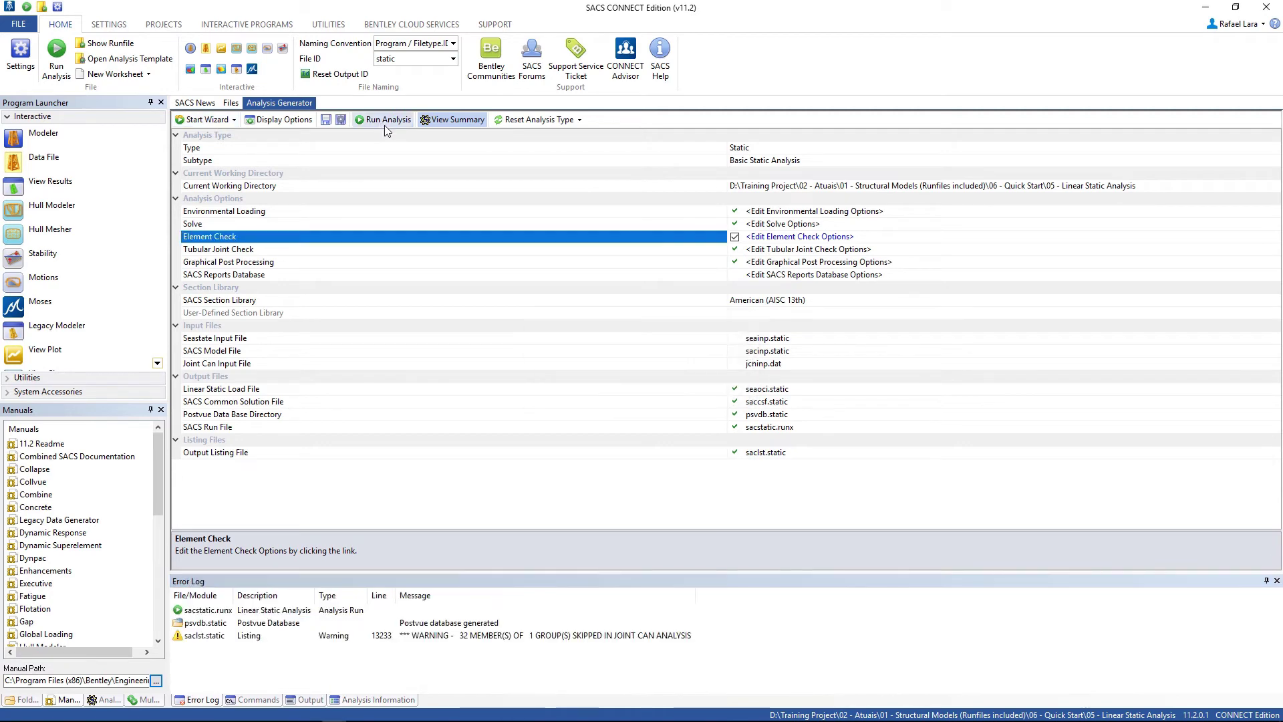
pyautogui.click(502, 637)
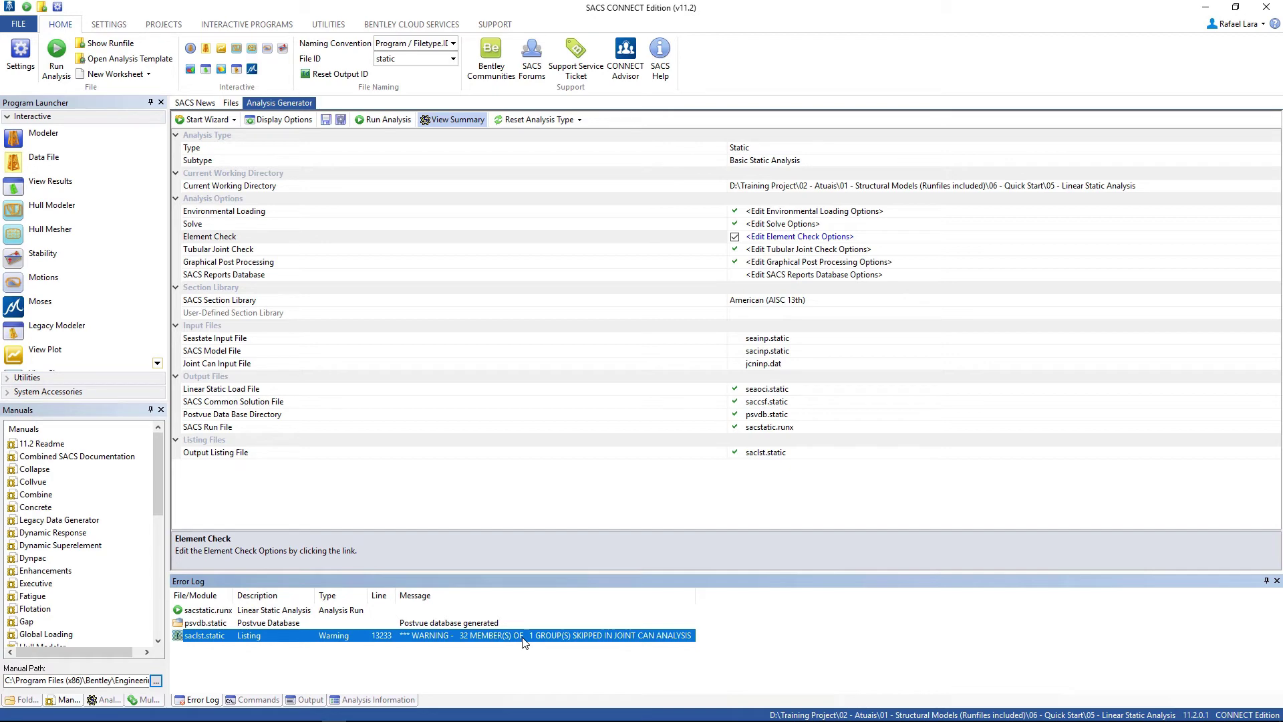
pyautogui.click(819, 456)
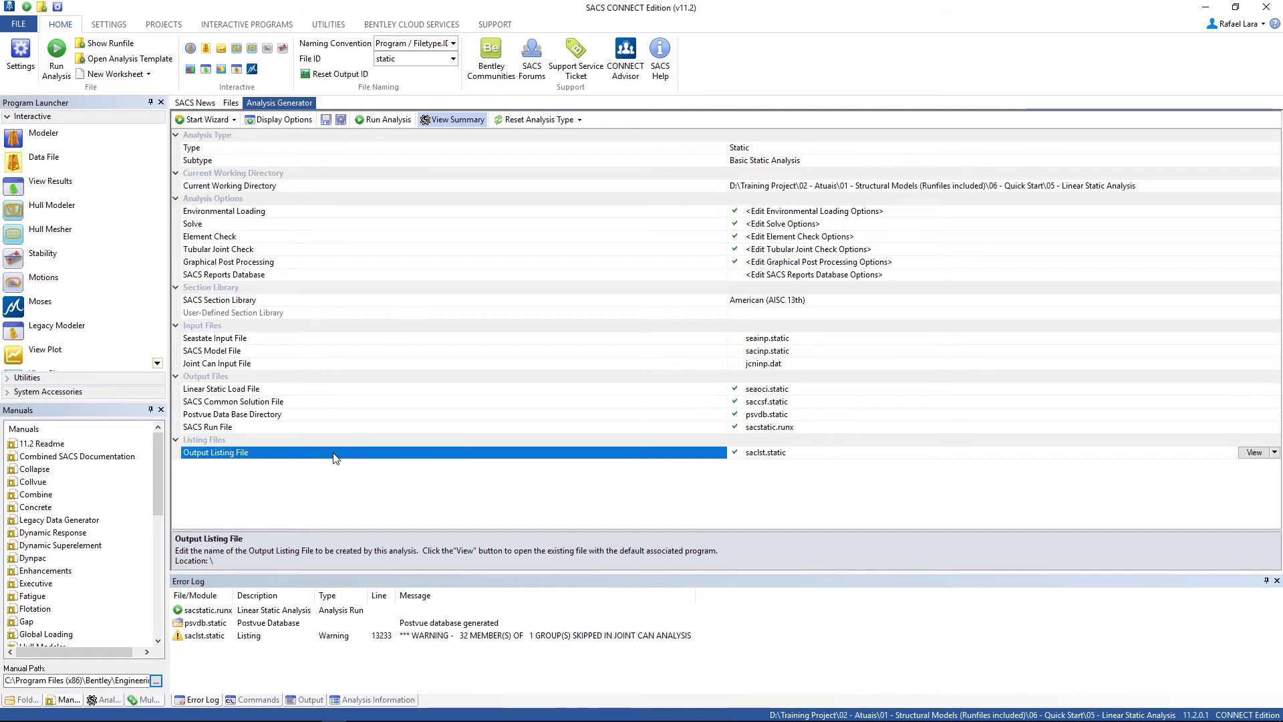
pyautogui.click(1247, 457)
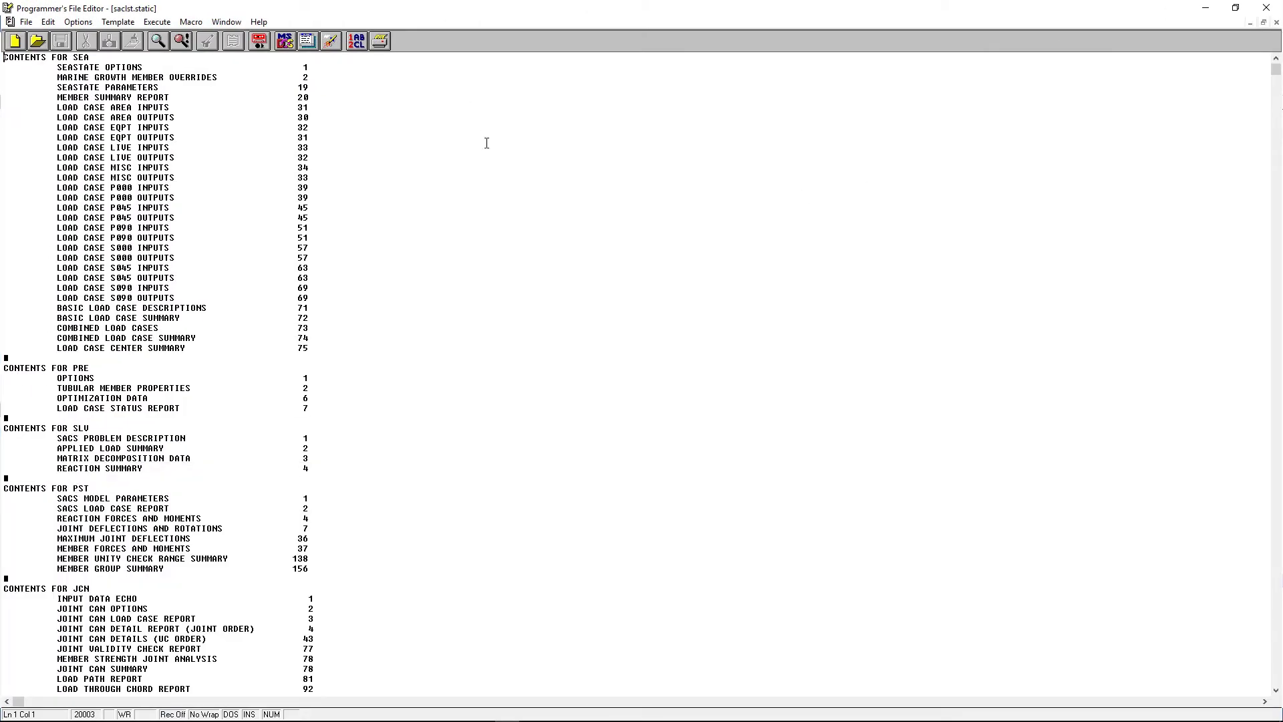
pyautogui.scroll(-14, 486, 143)
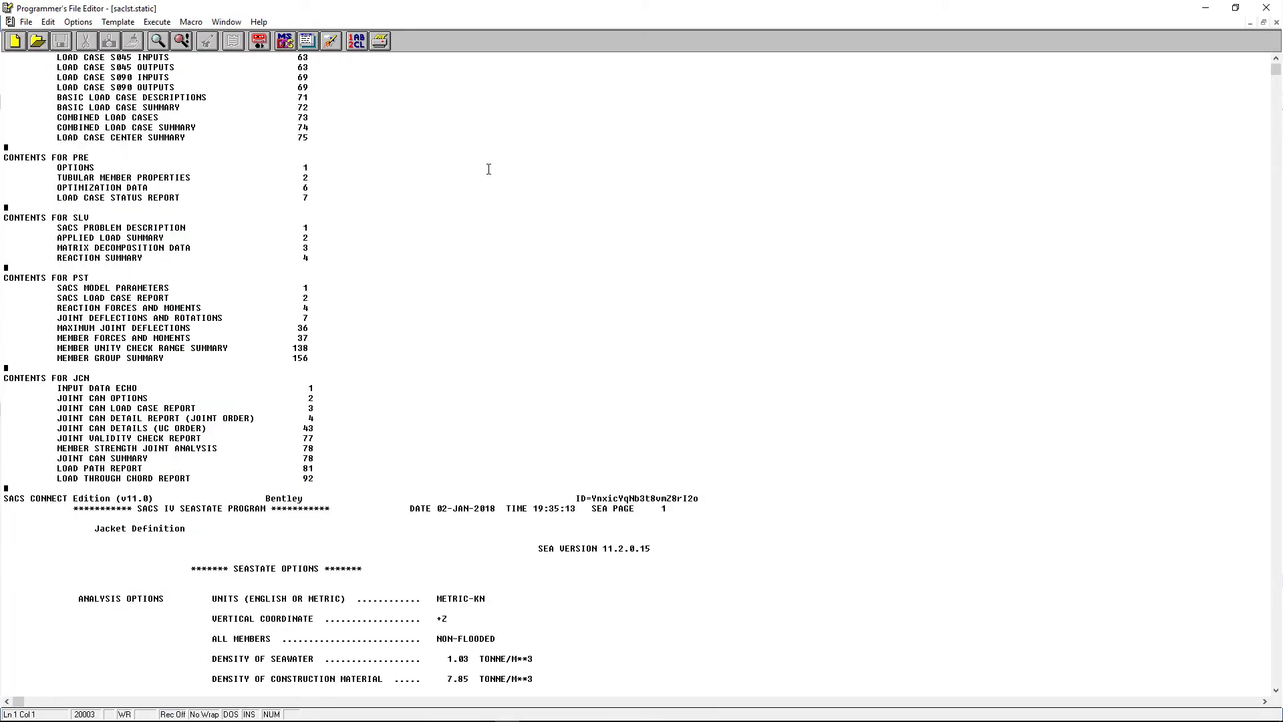
# Step: Search the listing for "load case summary" up to the seastate basic load case summary and highlight all its load case rows
pyautogui.click(162, 38)
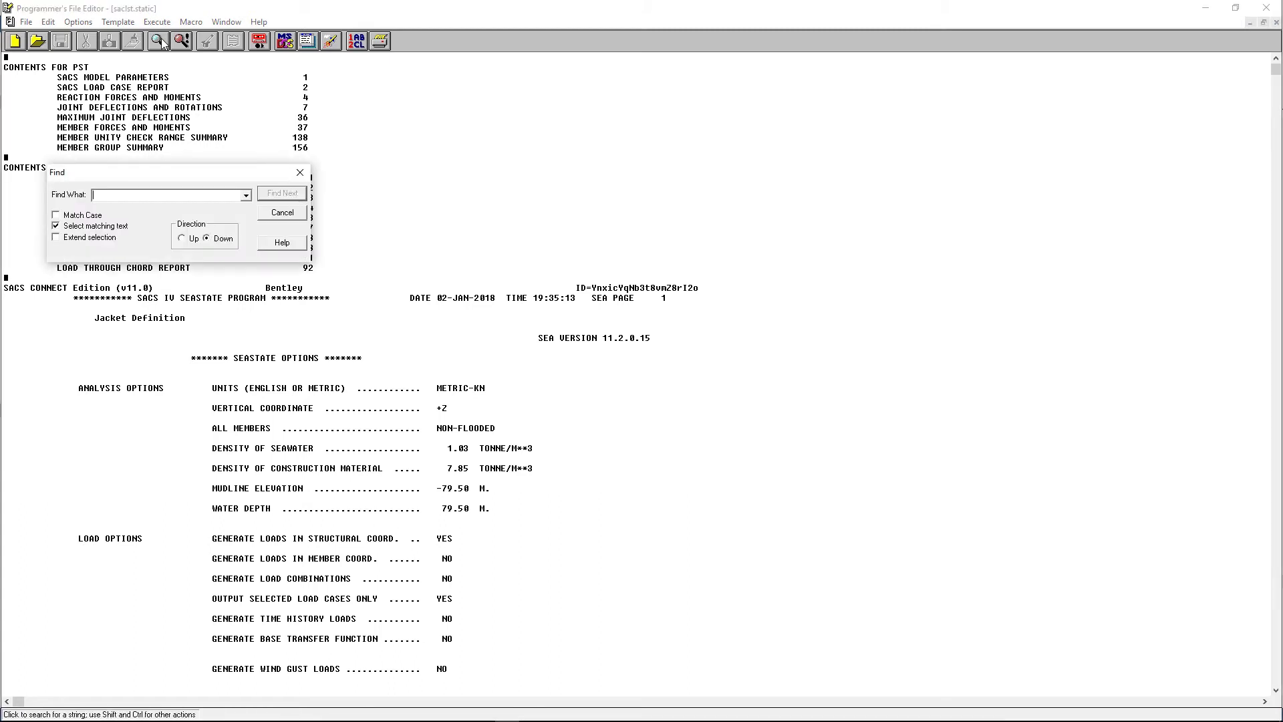
pyautogui.write('load case summary')
pyautogui.press('Return')
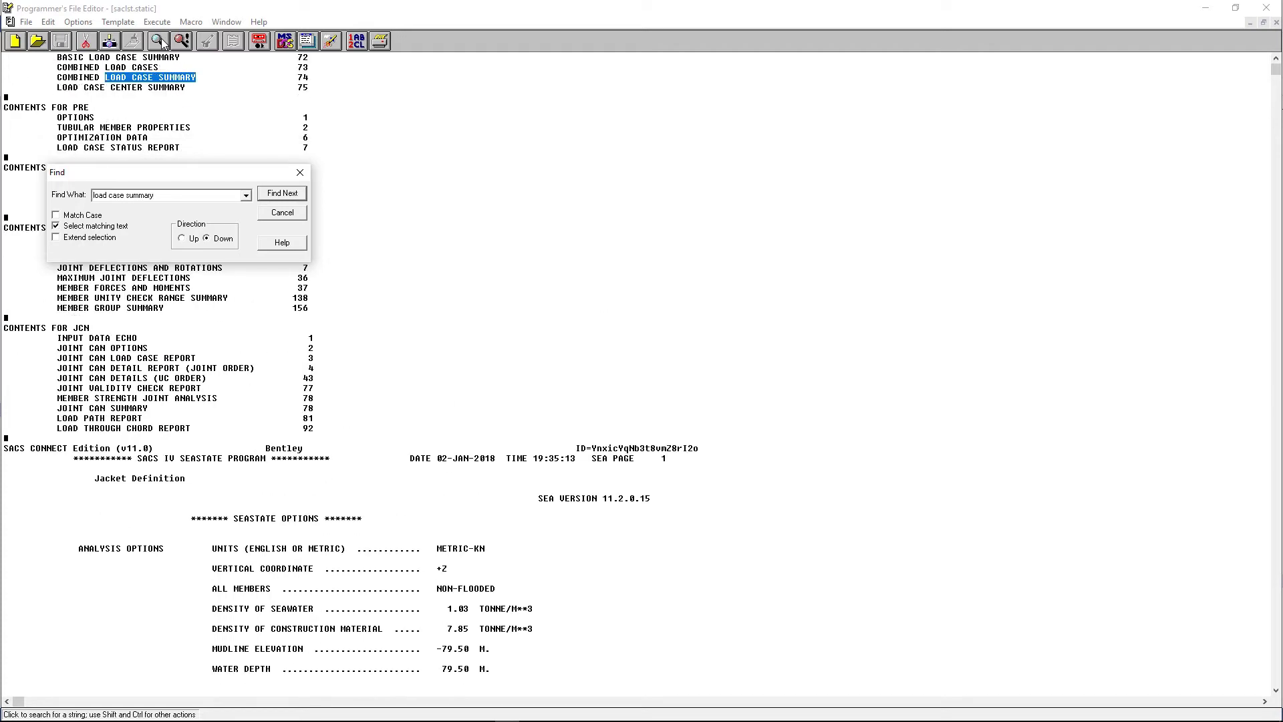
pyautogui.press('Return')
pyautogui.press('Escape')
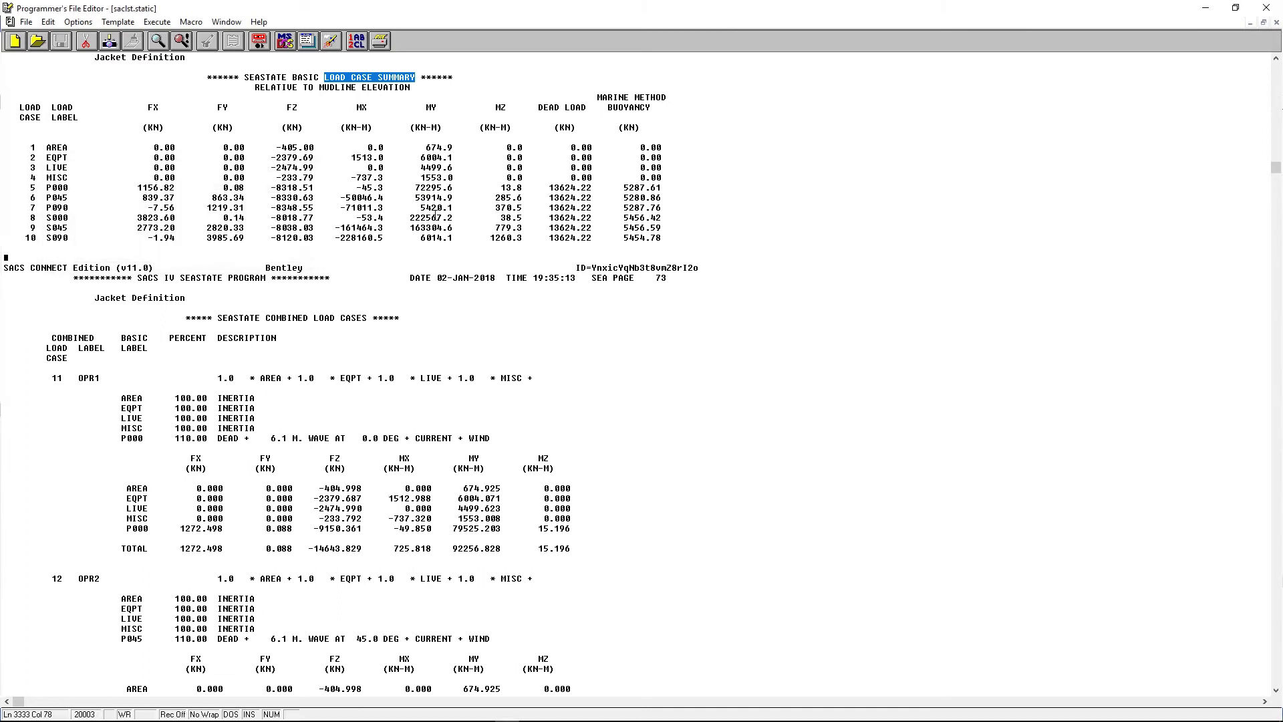
pyautogui.moveTo(663, 238); pyautogui.dragTo(3, 149)
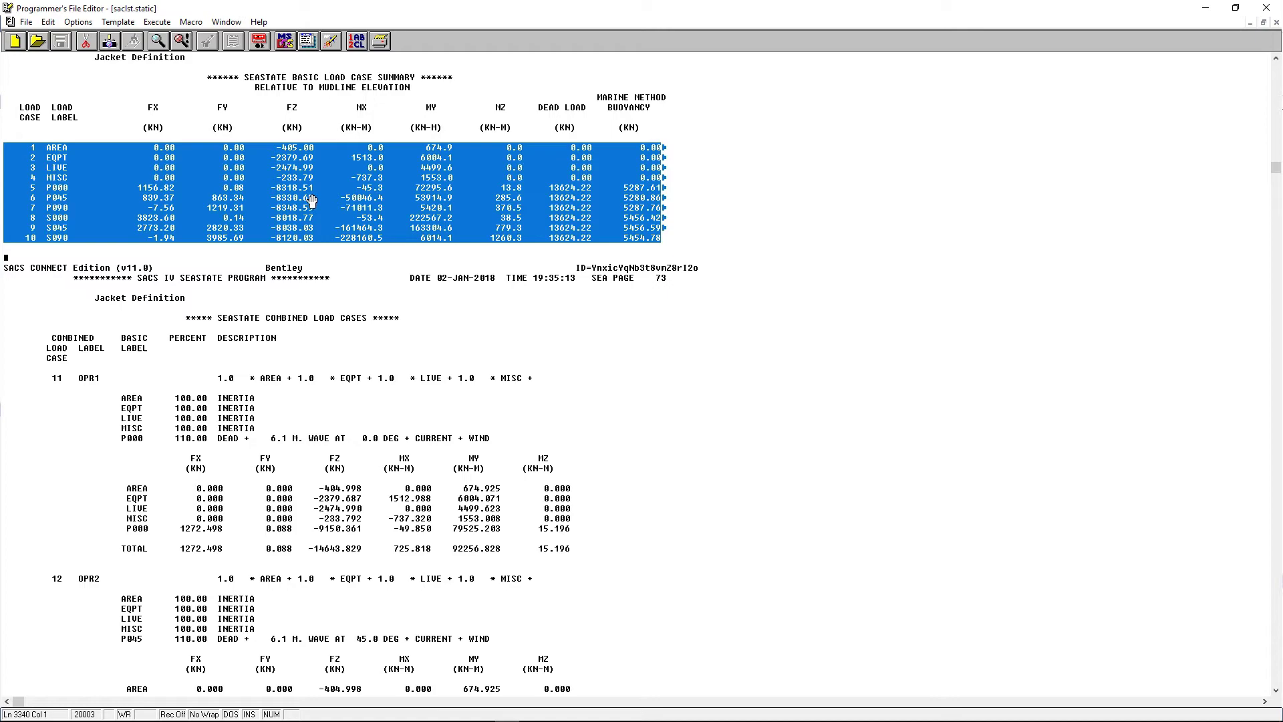
# Step: Examine the seastate combined load cases, their summary, the load case center report and the member properties that follow
pyautogui.scroll(-8, 312, 200)
pyautogui.scroll(-20, 312, 201)
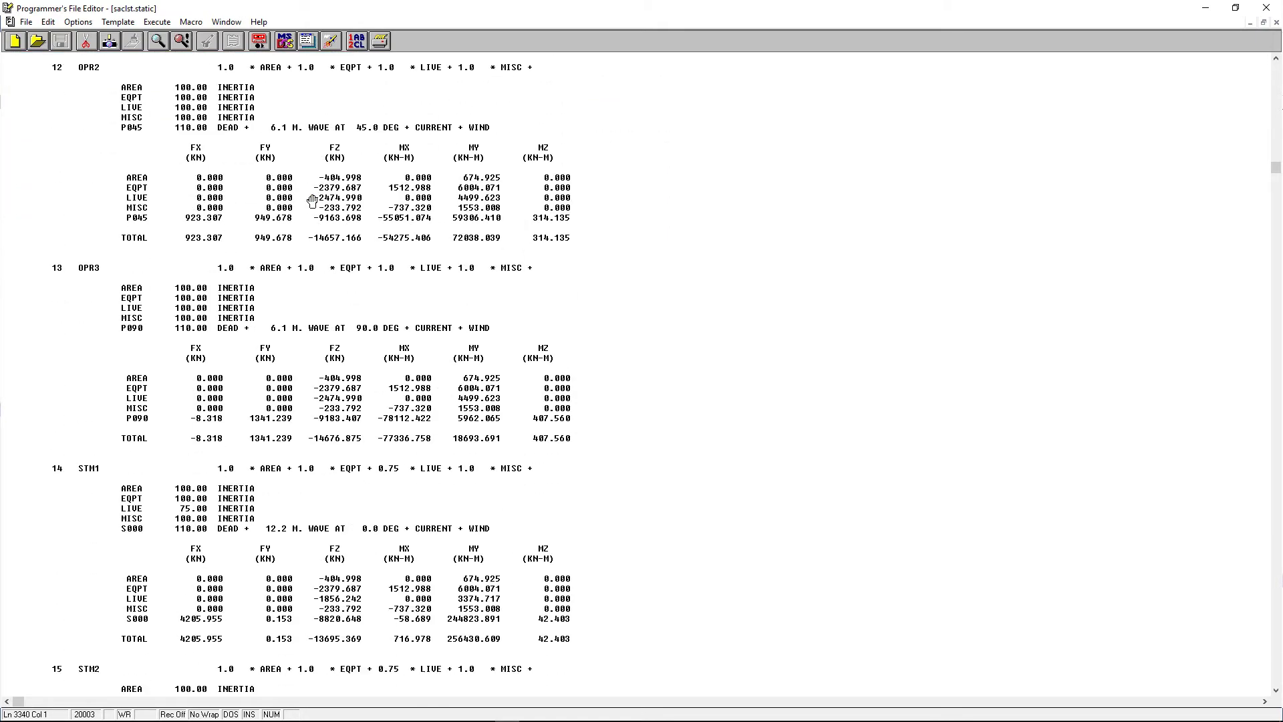
pyautogui.scroll(-15, 313, 194)
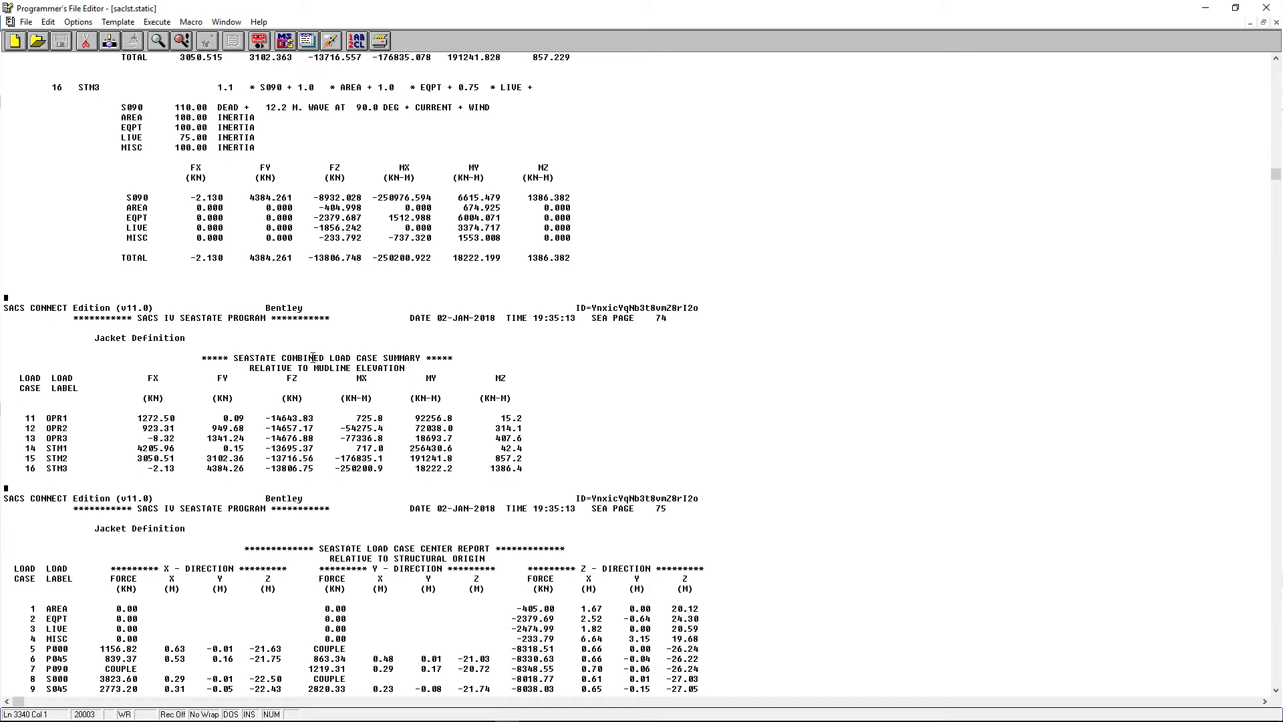
pyautogui.click(524, 470)
pyautogui.scroll(-19, 524, 470)
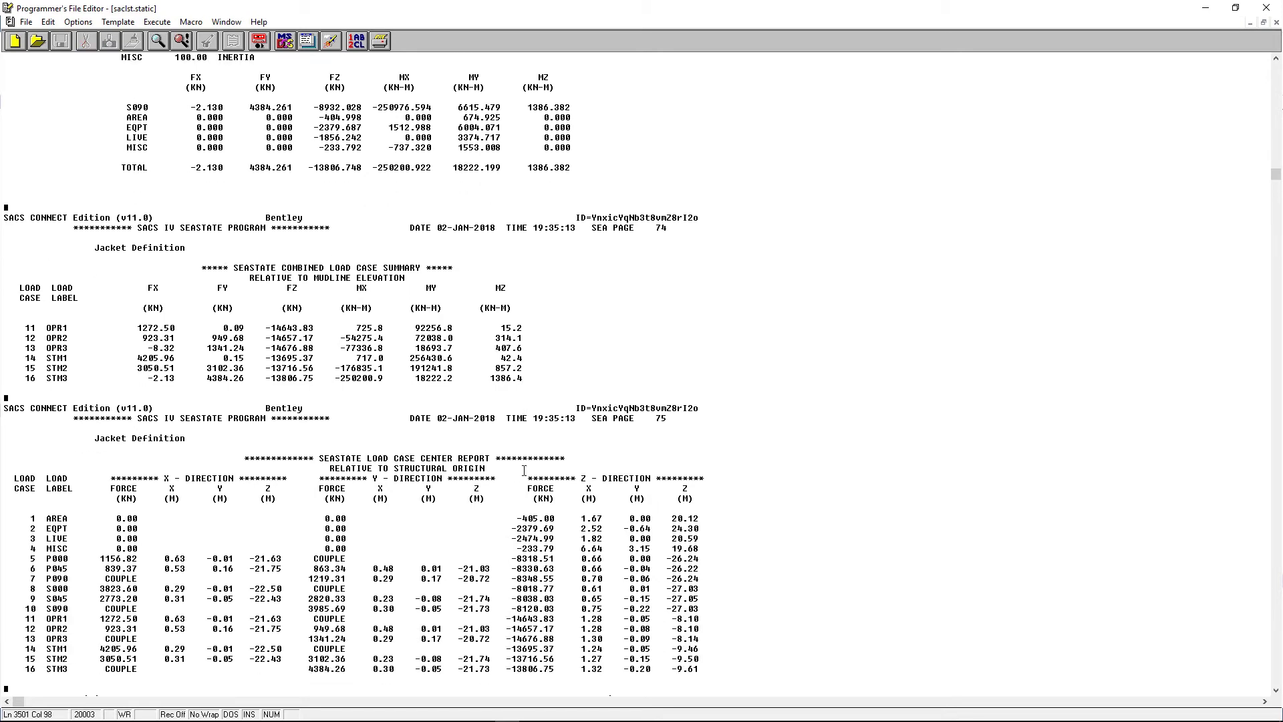
pyautogui.scroll(-20, 524, 470)
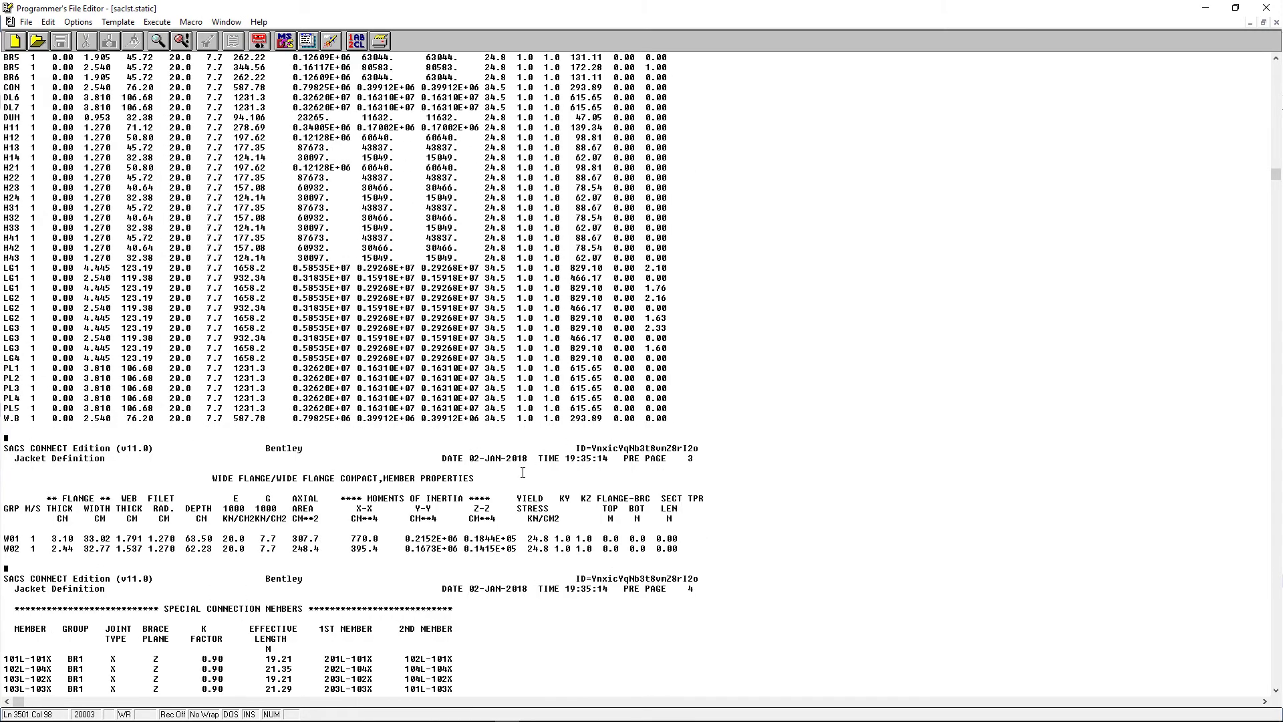
# Step: Search the listing for "greater" until reaching the member unity check range summary
pyautogui.hotkey('ctrl', 'h')
pyautogui.write('g')
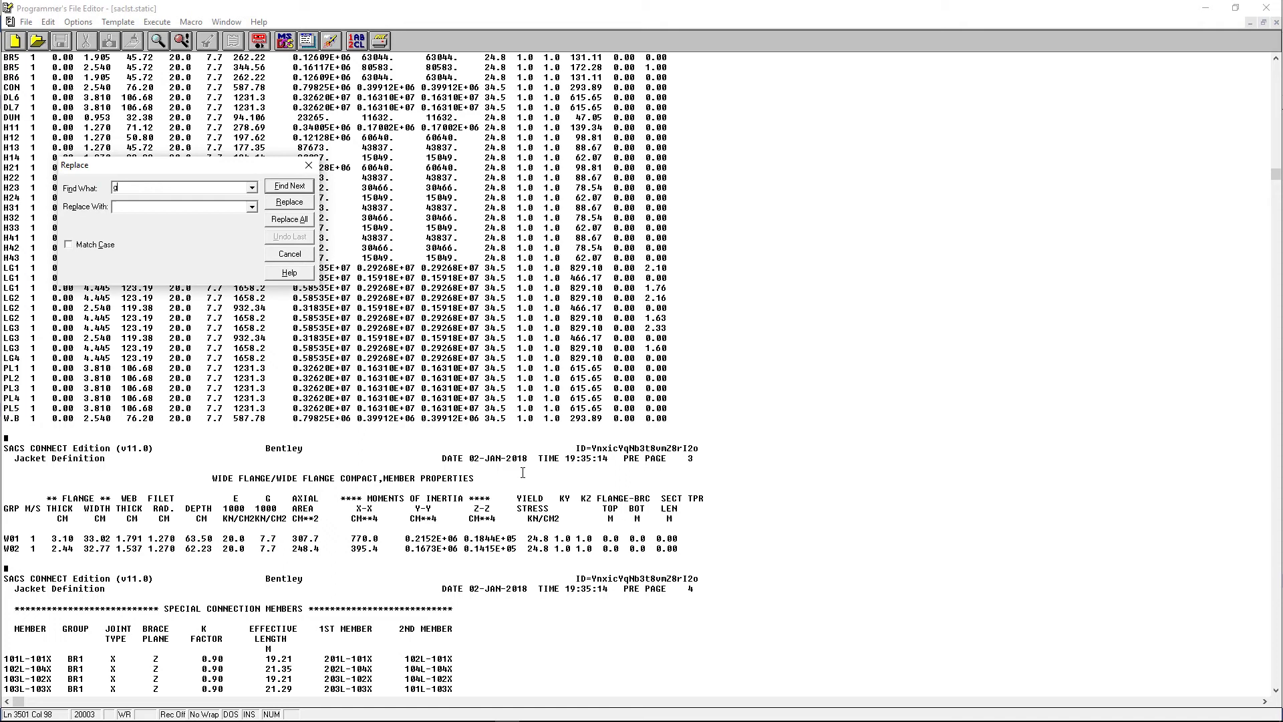
pyautogui.write('reater')
pyautogui.press('Return')
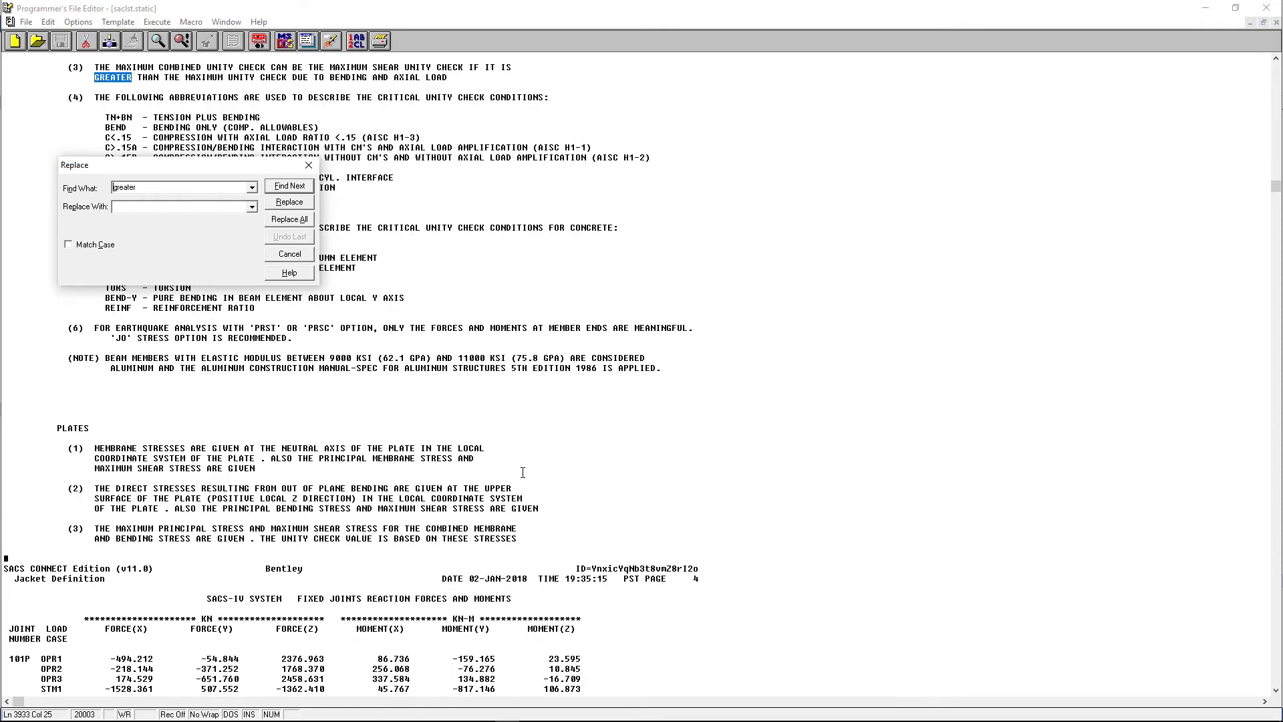
pyautogui.press('Return')
pyautogui.press('Escape')
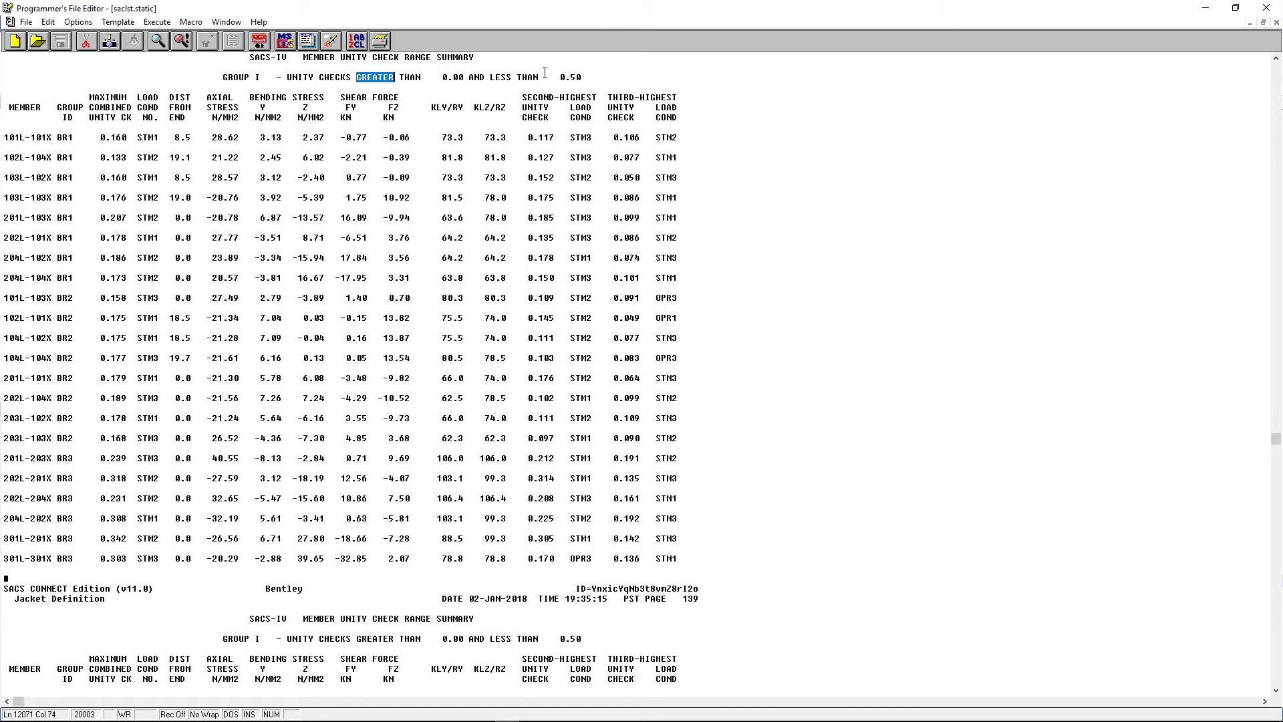
# Step: Examine the member unity check range summary through Group III (1.00 to 300.00) and the member group summary in the listing
pyautogui.scroll(-20, 556, 88)
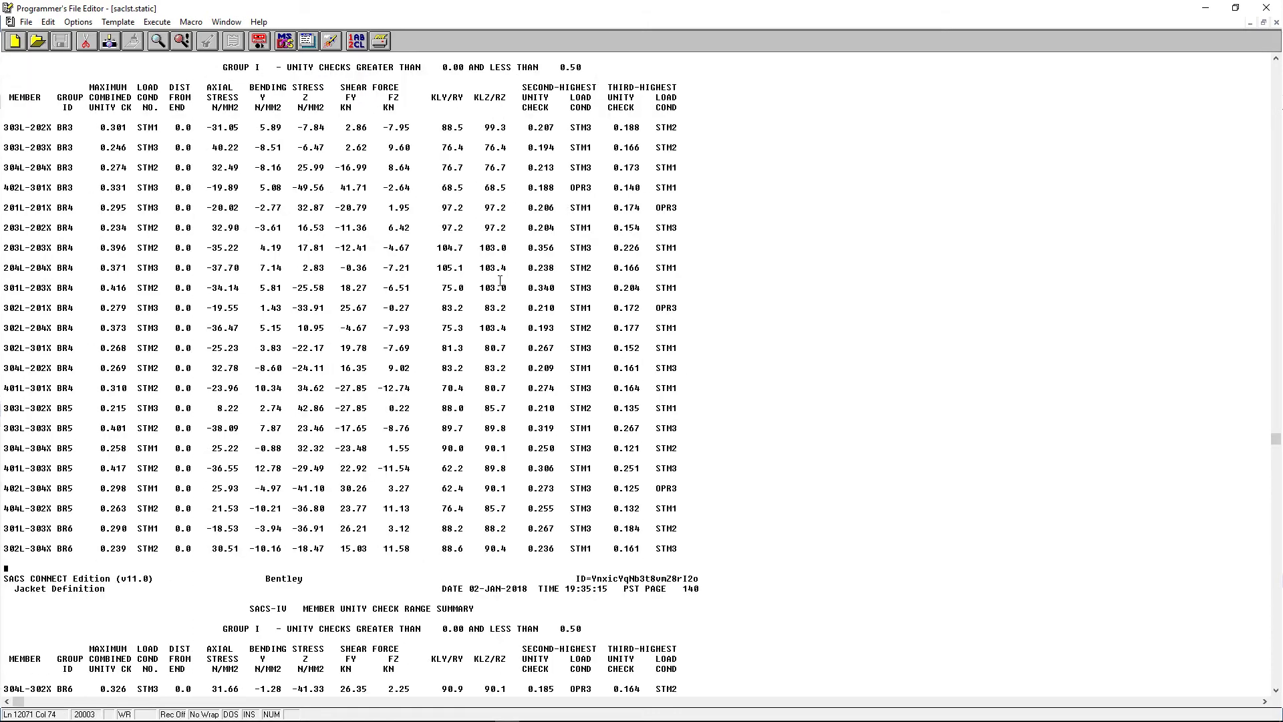
pyautogui.scroll(-20, 499, 281)
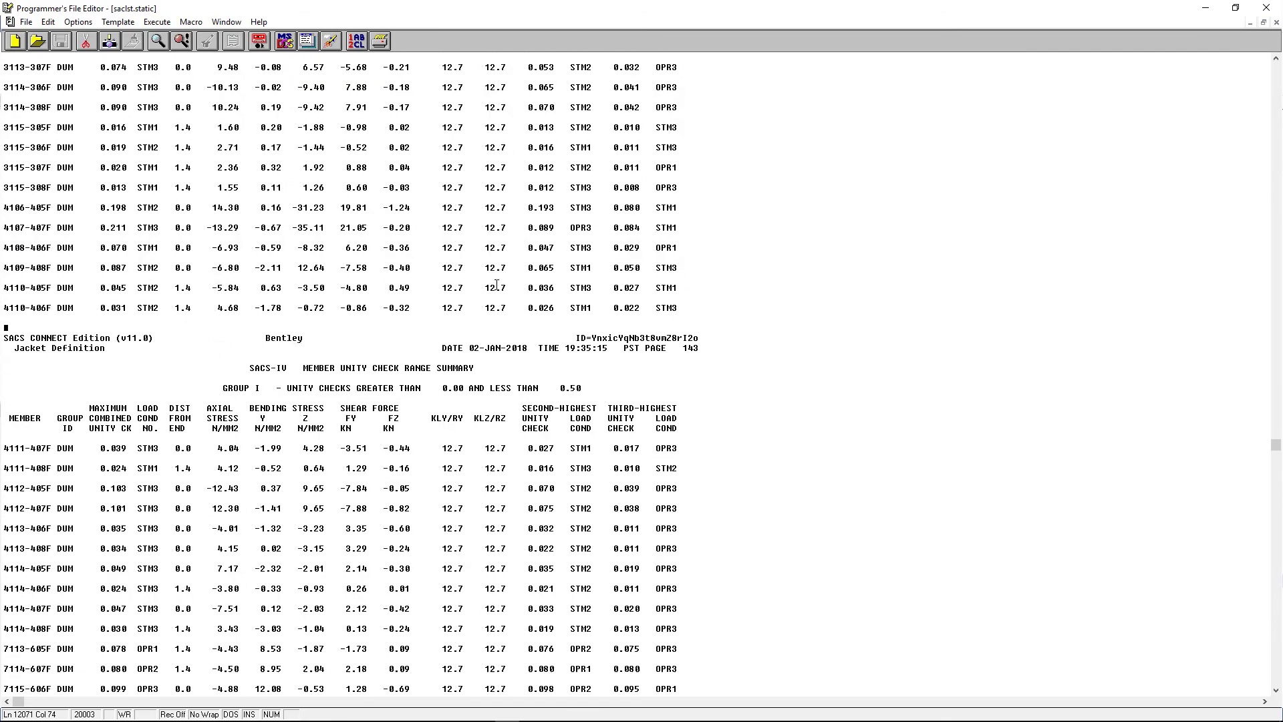
pyautogui.scroll(-6, 491, 291)
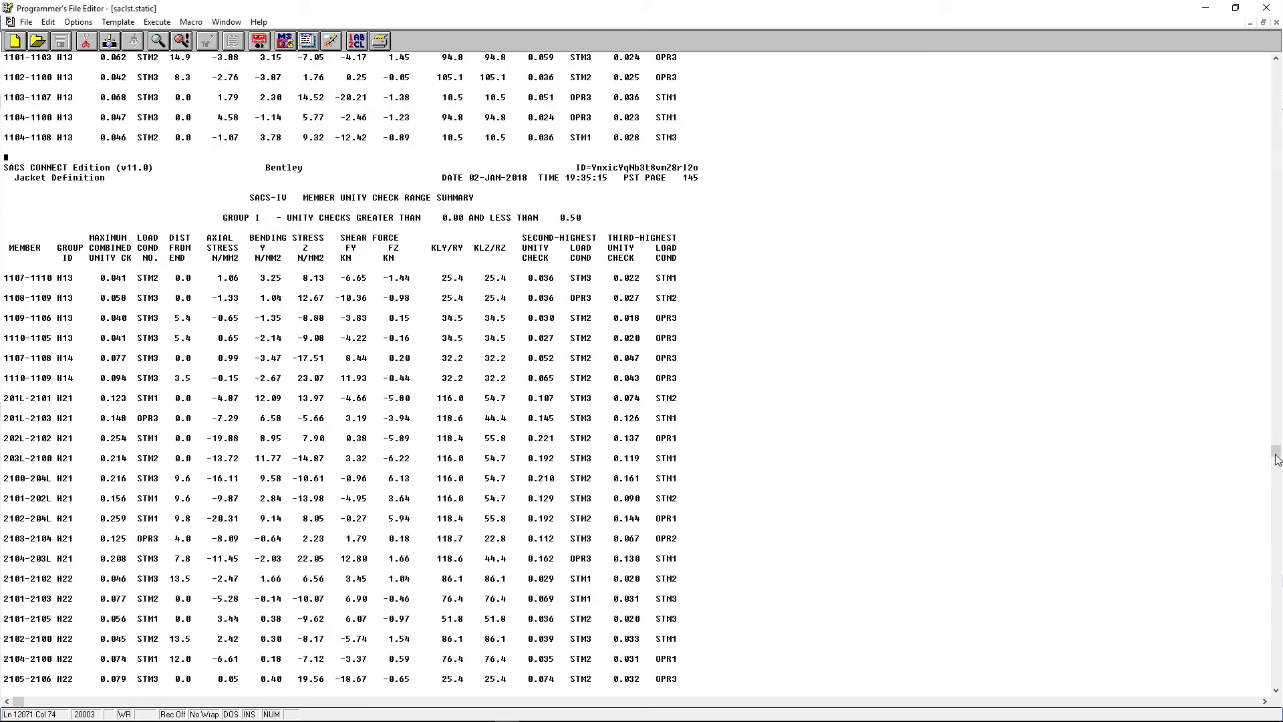
pyautogui.moveTo(1276, 456)
pyautogui.mouseDown()
pyautogui.moveTo(1276, 483)
pyautogui.moveTo(1276, 464)
pyautogui.mouseUp()
pyautogui.scroll(-20, 873, 378)
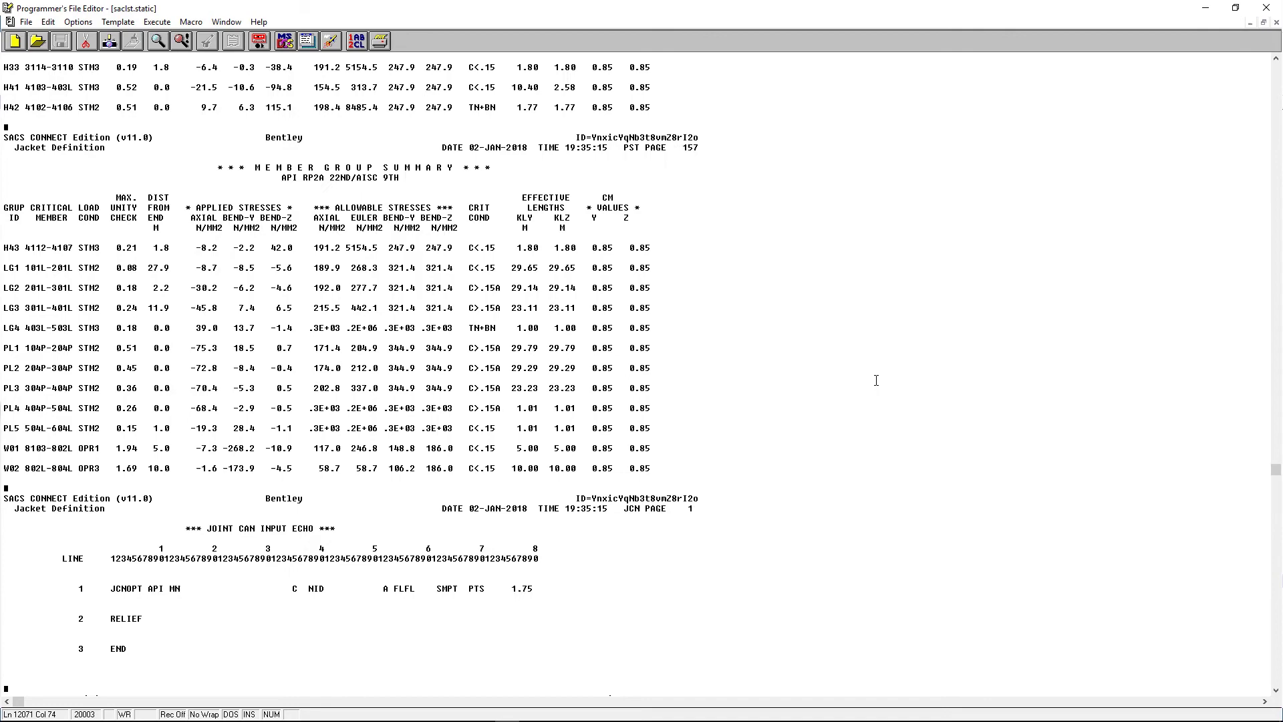
pyautogui.scroll(-2, 873, 382)
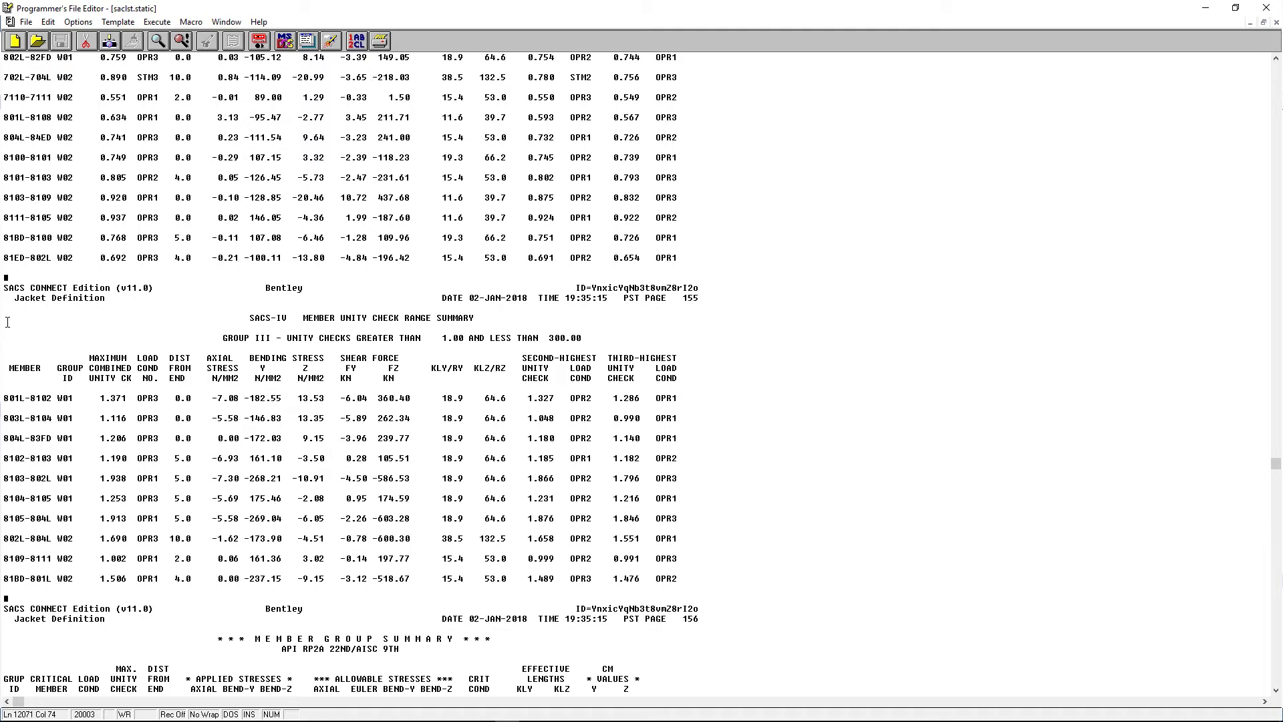
pyautogui.scroll(-10, 811, 388)
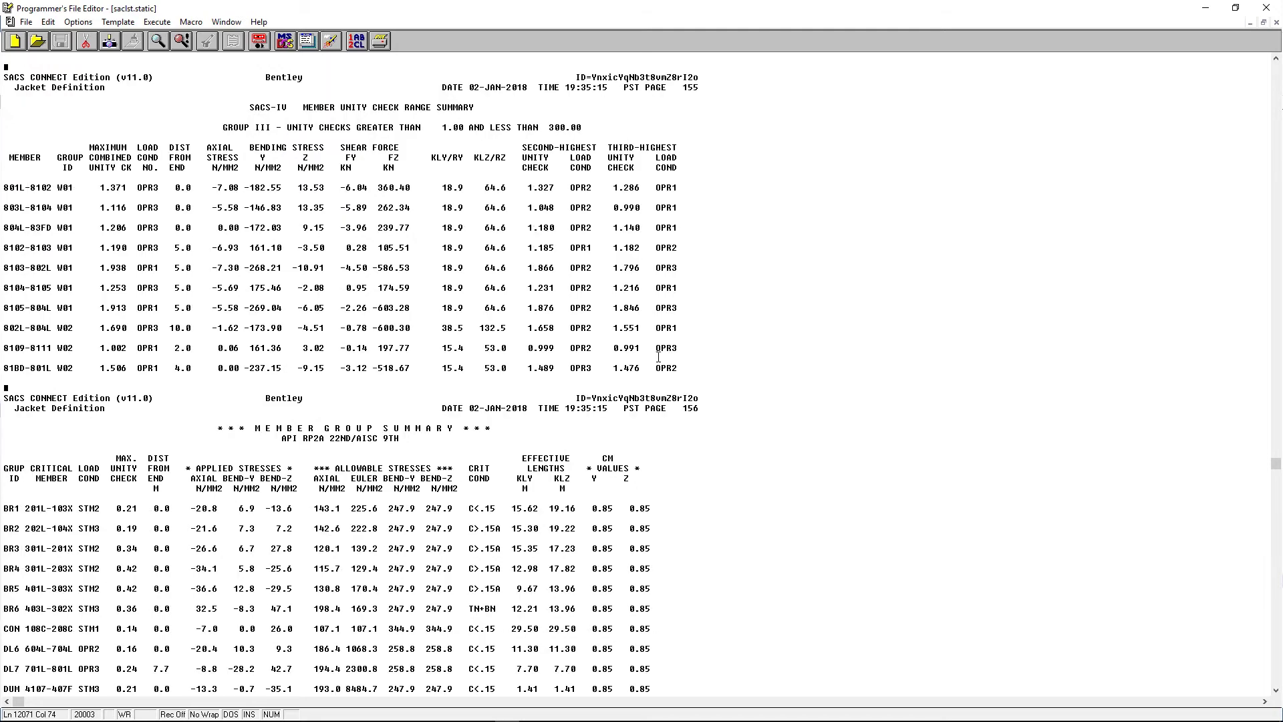
pyautogui.scroll(-20, 811, 390)
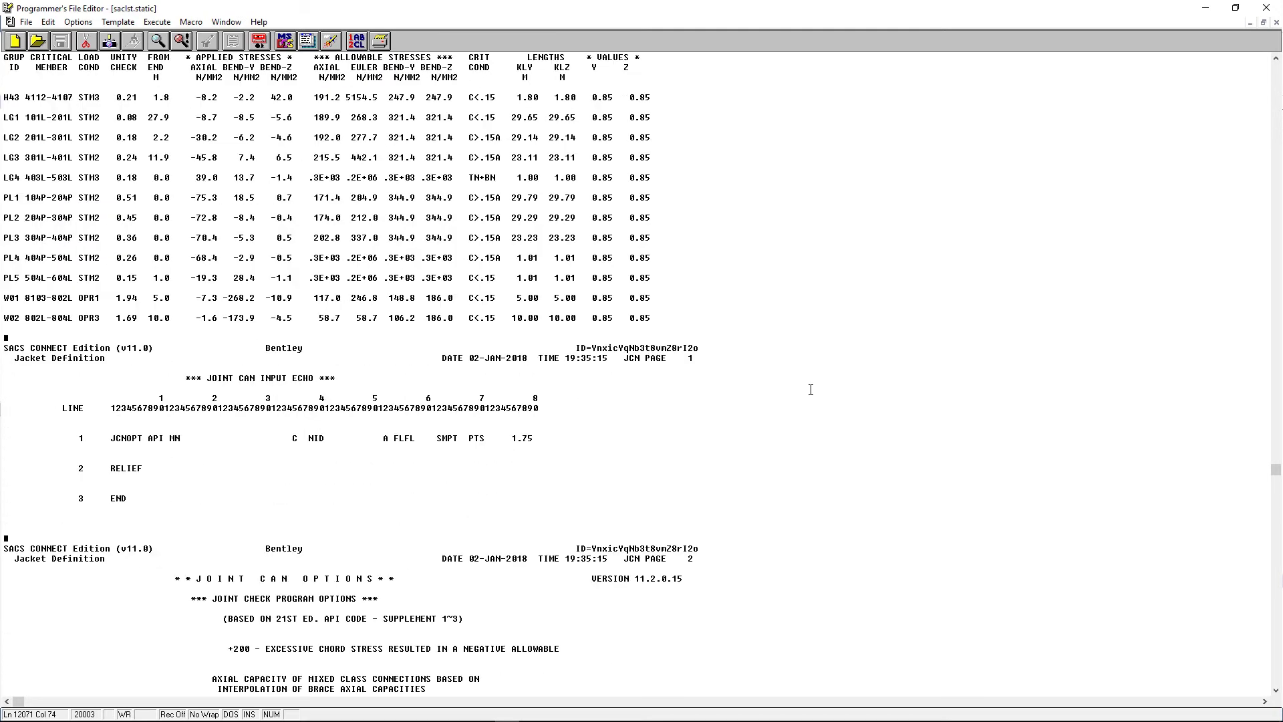
# Step: Examine the joint can options, load case report, detail report and the joint can summary in unity check order
pyautogui.scroll(-20, 811, 390)
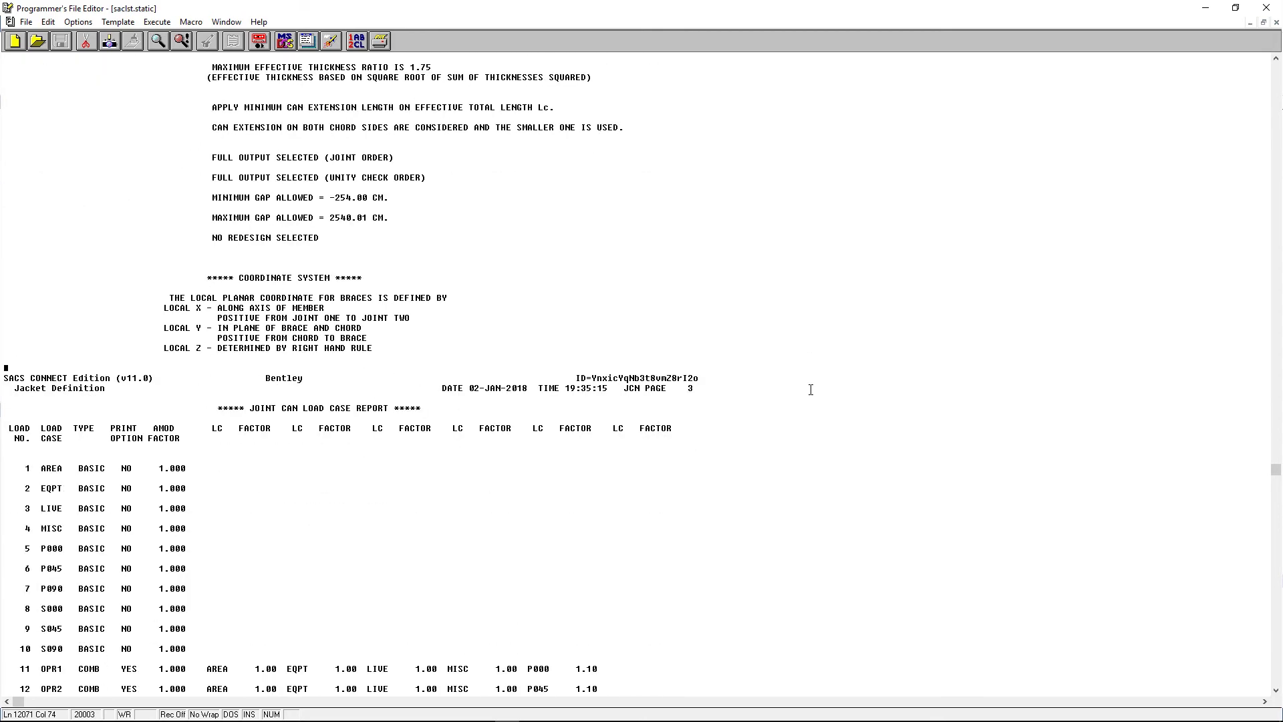
pyautogui.scroll(-8, 810, 390)
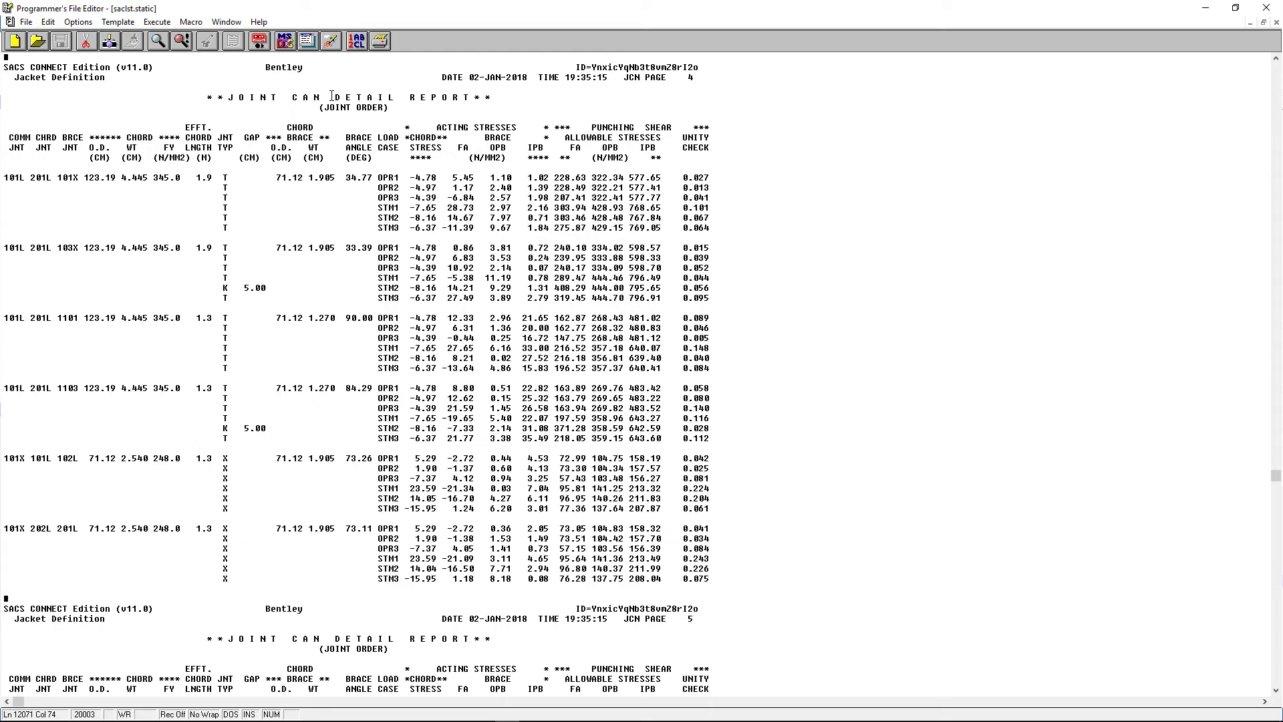
pyautogui.scroll(-20, 569, 207)
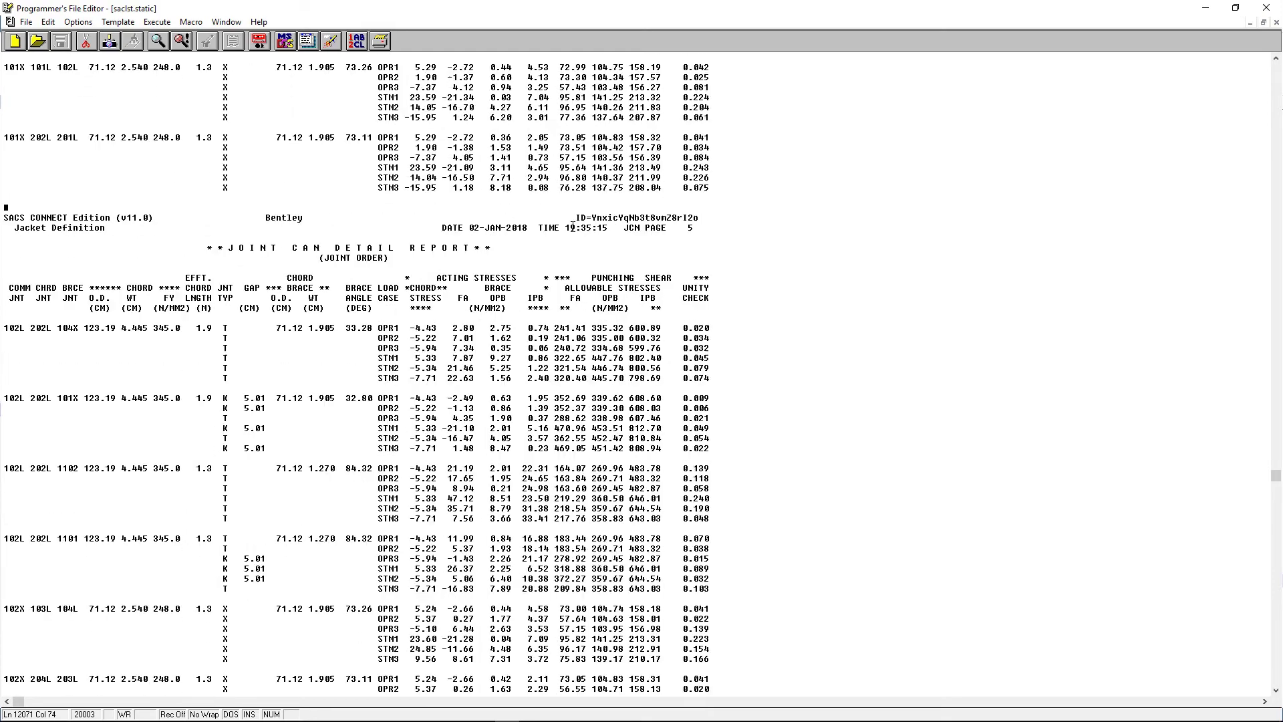
pyautogui.scroll(-20, 574, 237)
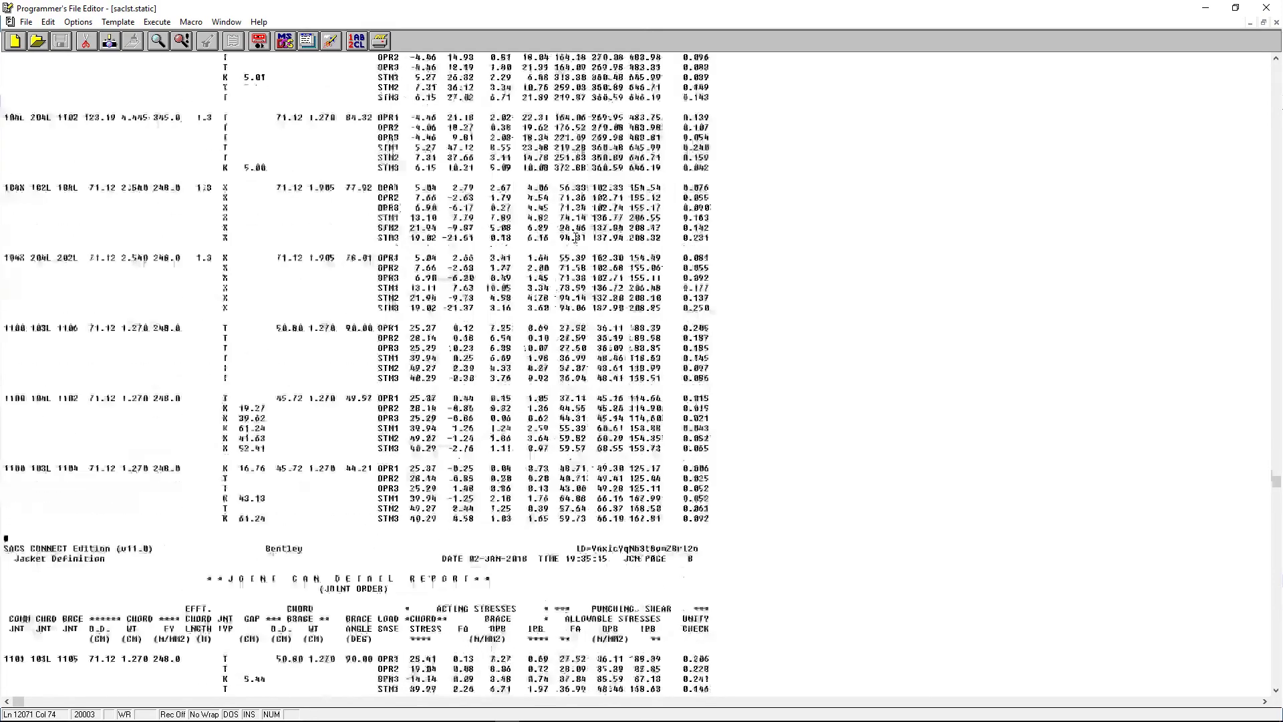
pyautogui.moveTo(1278, 491); pyautogui.dragTo(1275, 623)
pyautogui.scroll(-6, 905, 489)
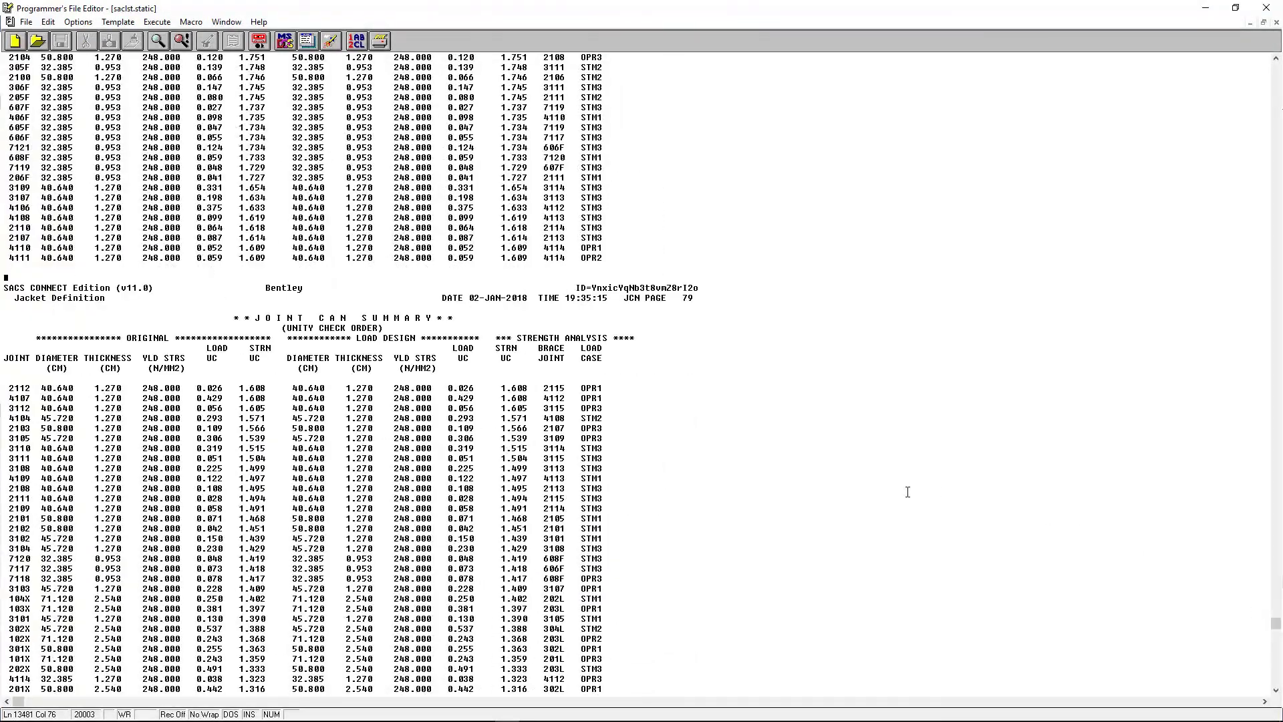
pyautogui.scroll(-5, 907, 492)
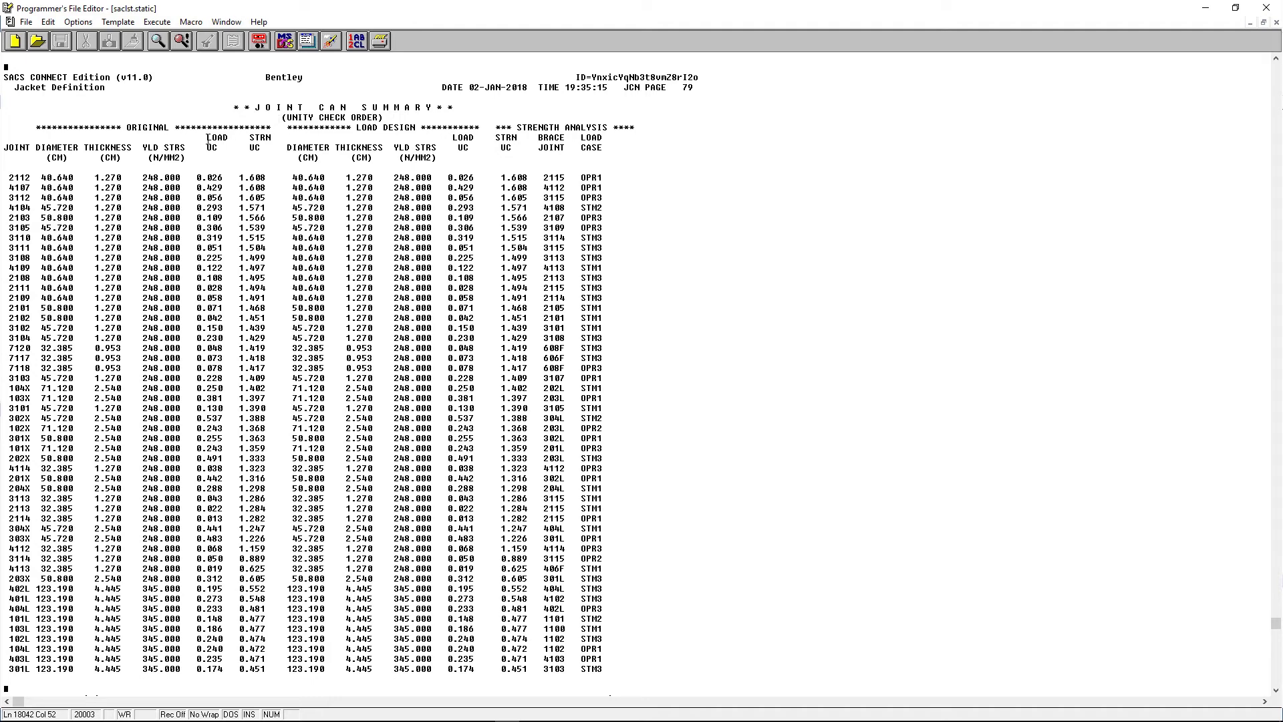
# Step: Close the output listing and open the Postvue database psvdb.static in the 3D results viewer
pyautogui.click(1265, 8)
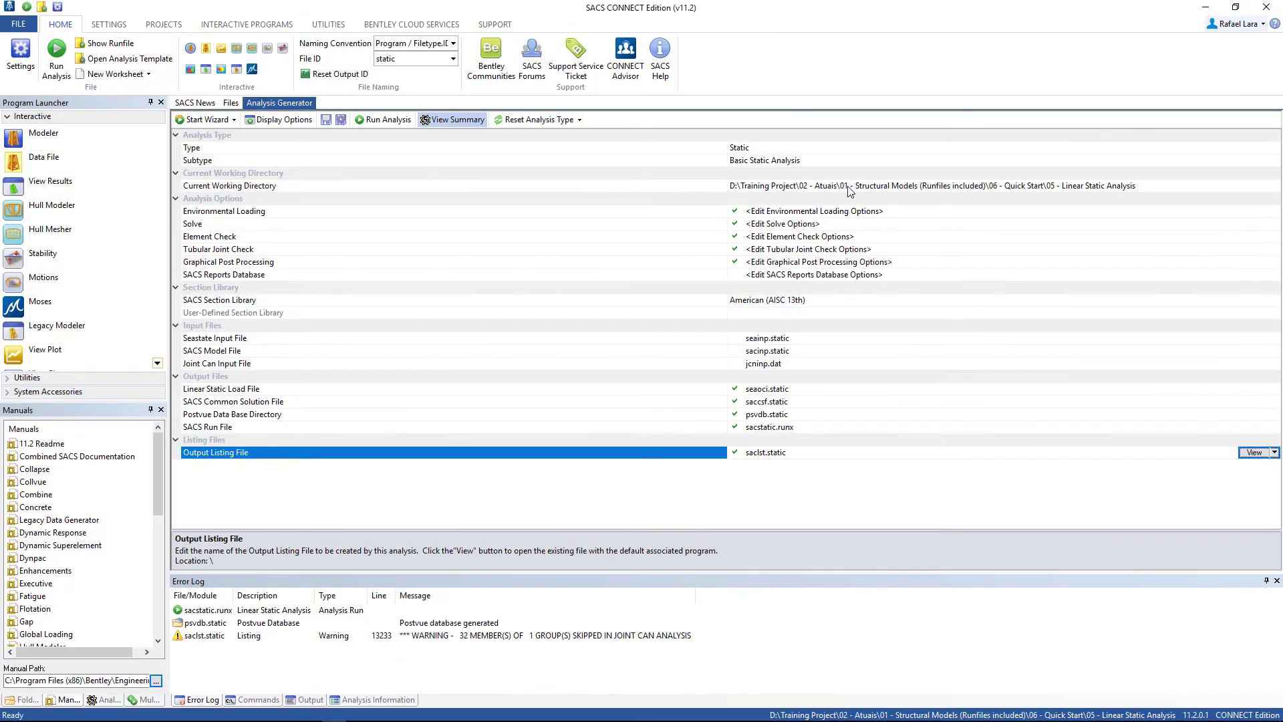
pyautogui.click(822, 416)
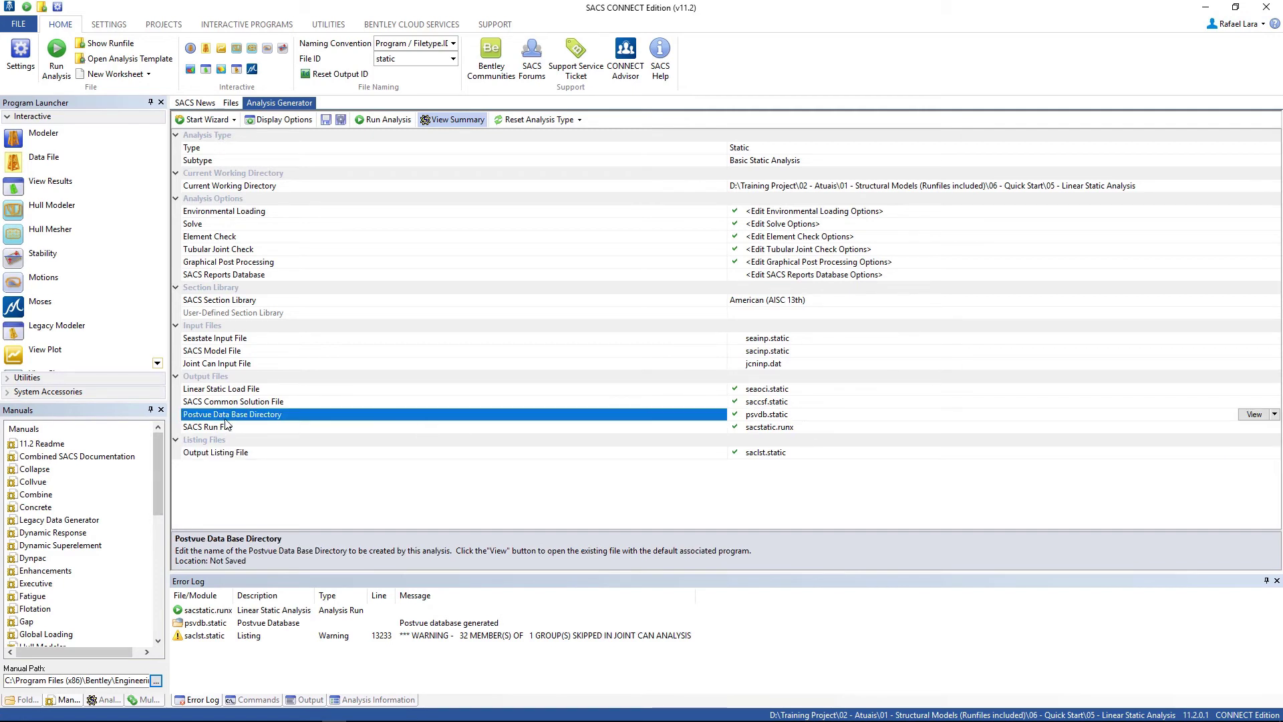
pyautogui.click(1254, 415)
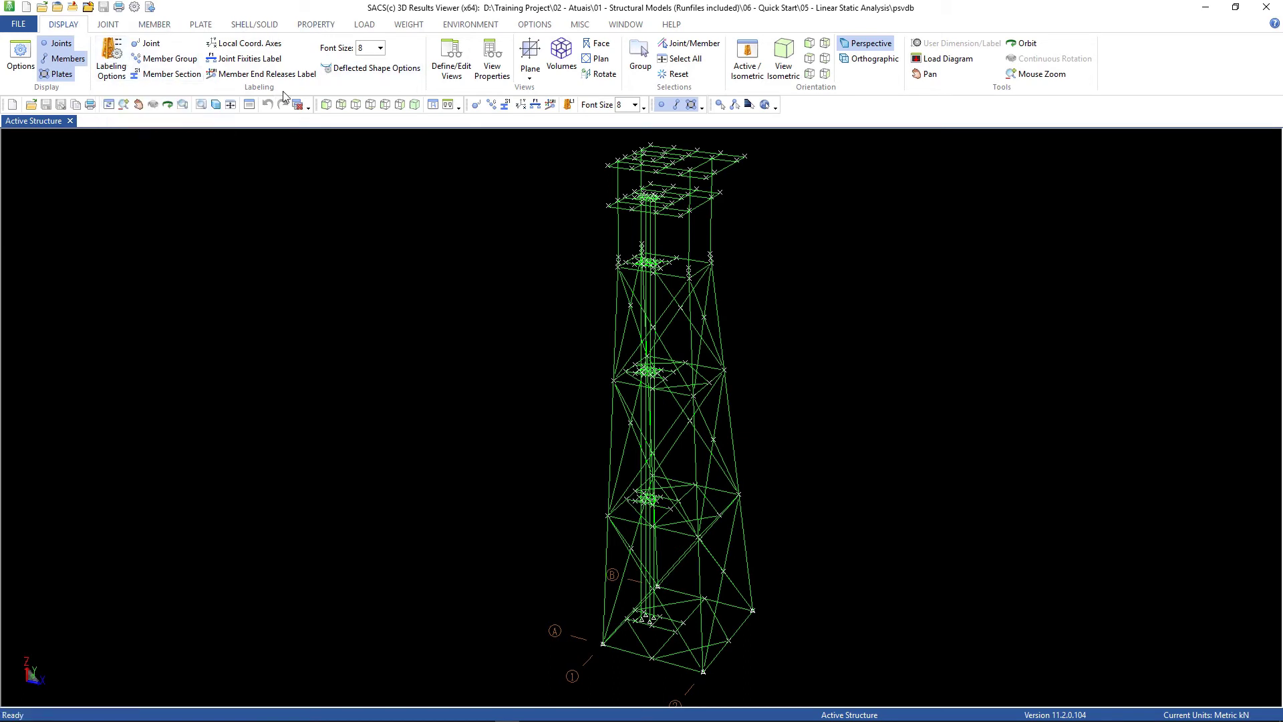
# Step: Display the deflected shape for load case OPR1 with dashed deflected lines and render the members as solids
pyautogui.click(342, 73)
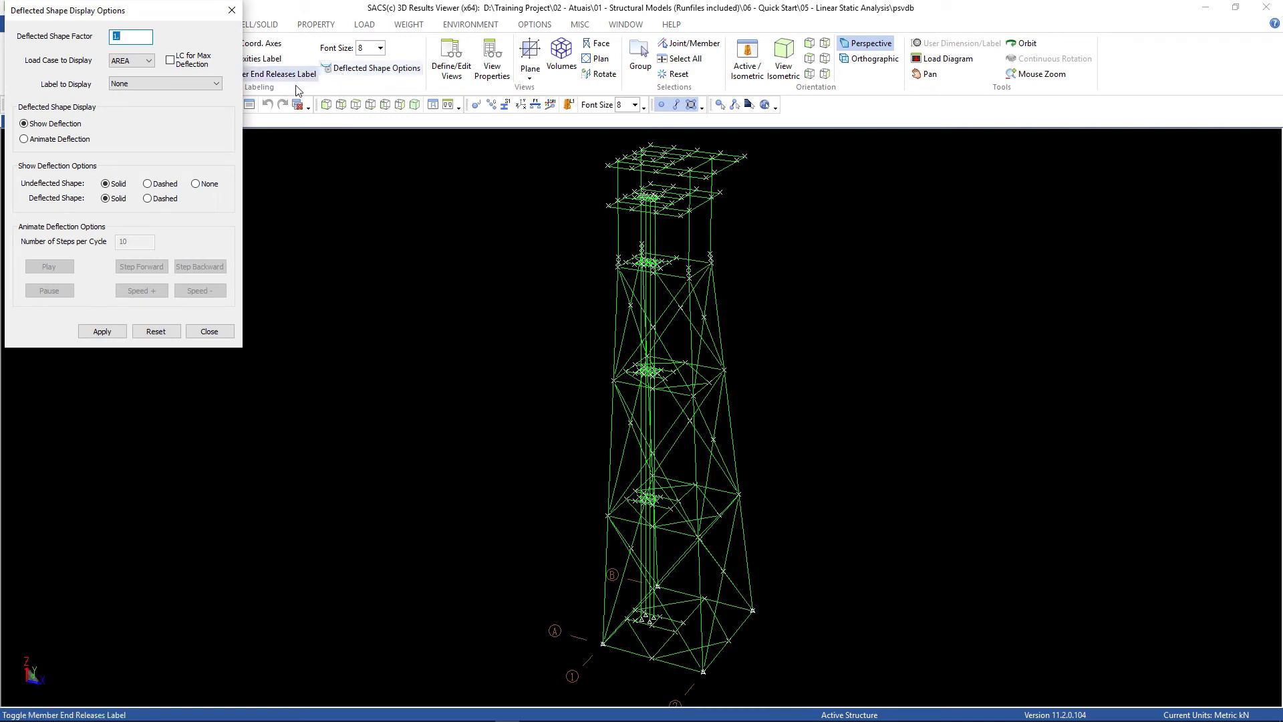
pyautogui.click(137, 61)
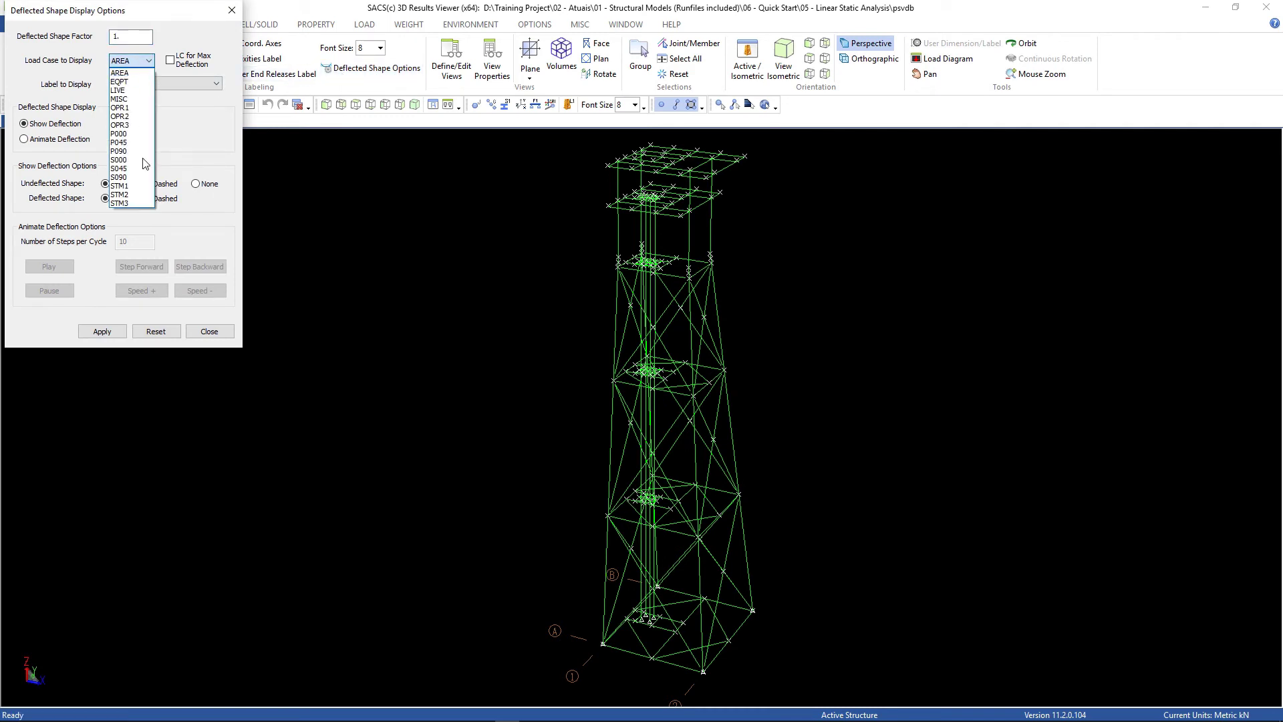
pyautogui.click(131, 108)
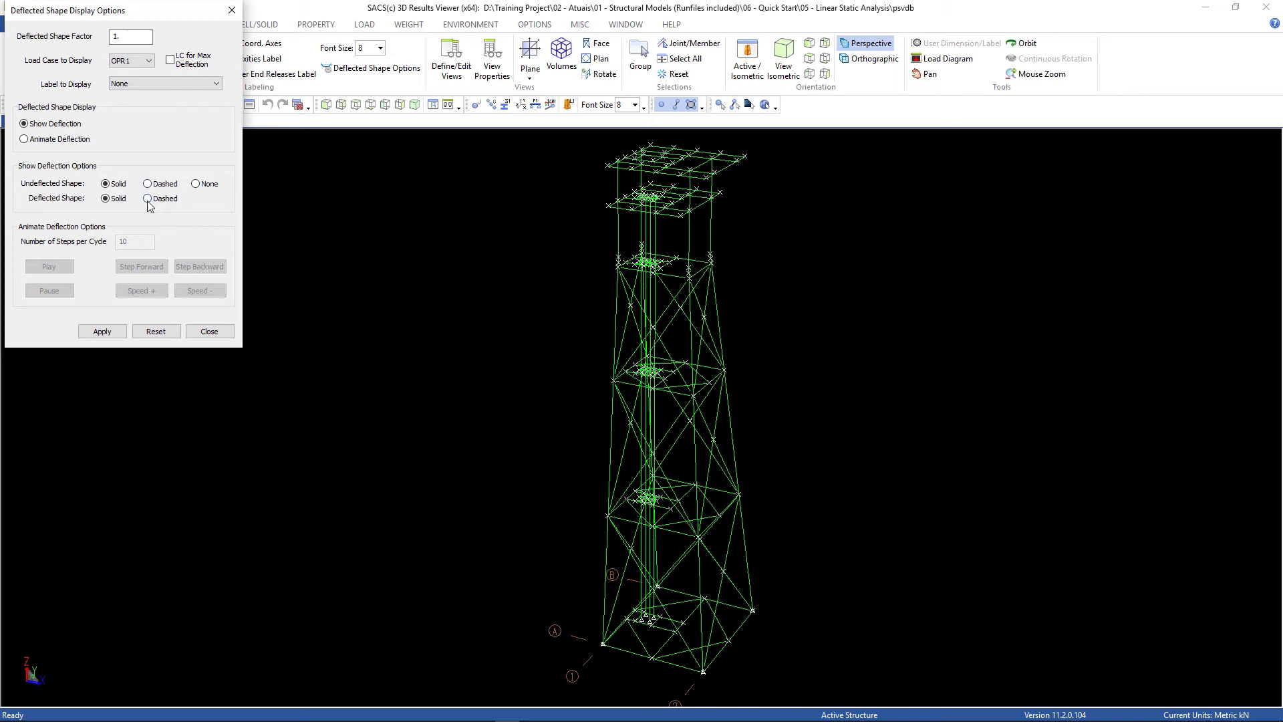
pyautogui.click(111, 331)
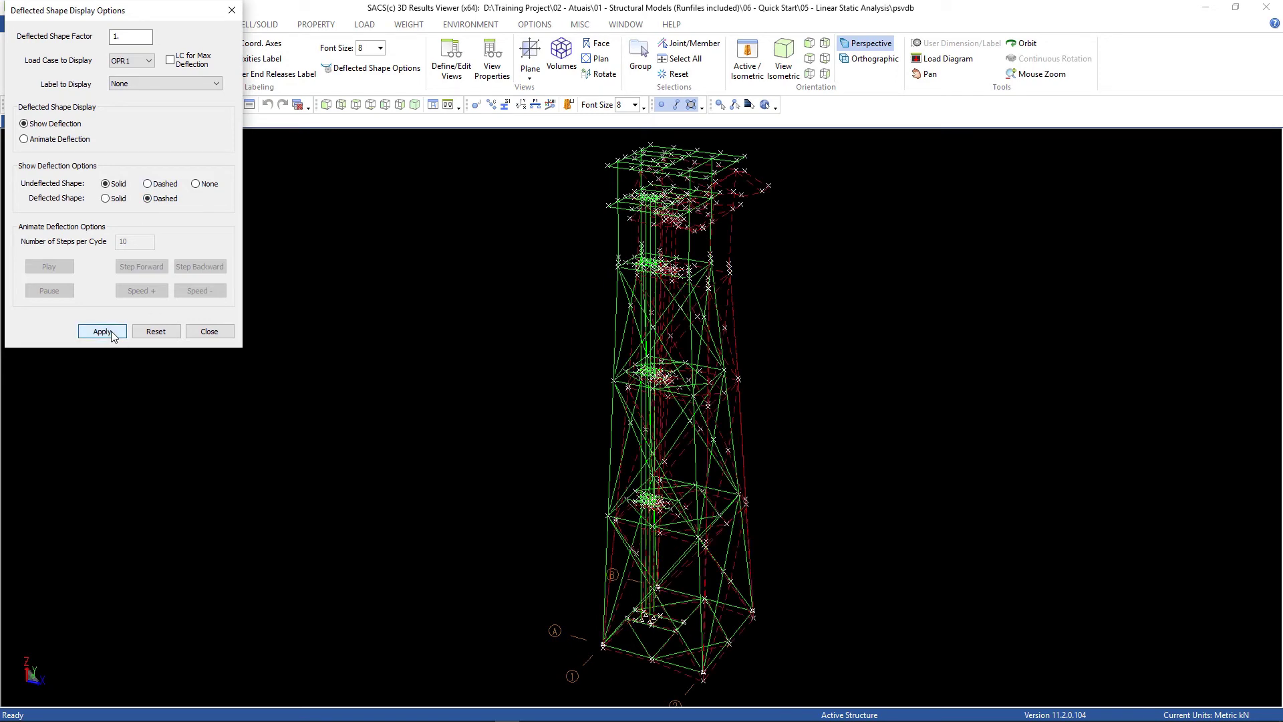
pyautogui.moveTo(87, 11); pyautogui.dragTo(148, 170)
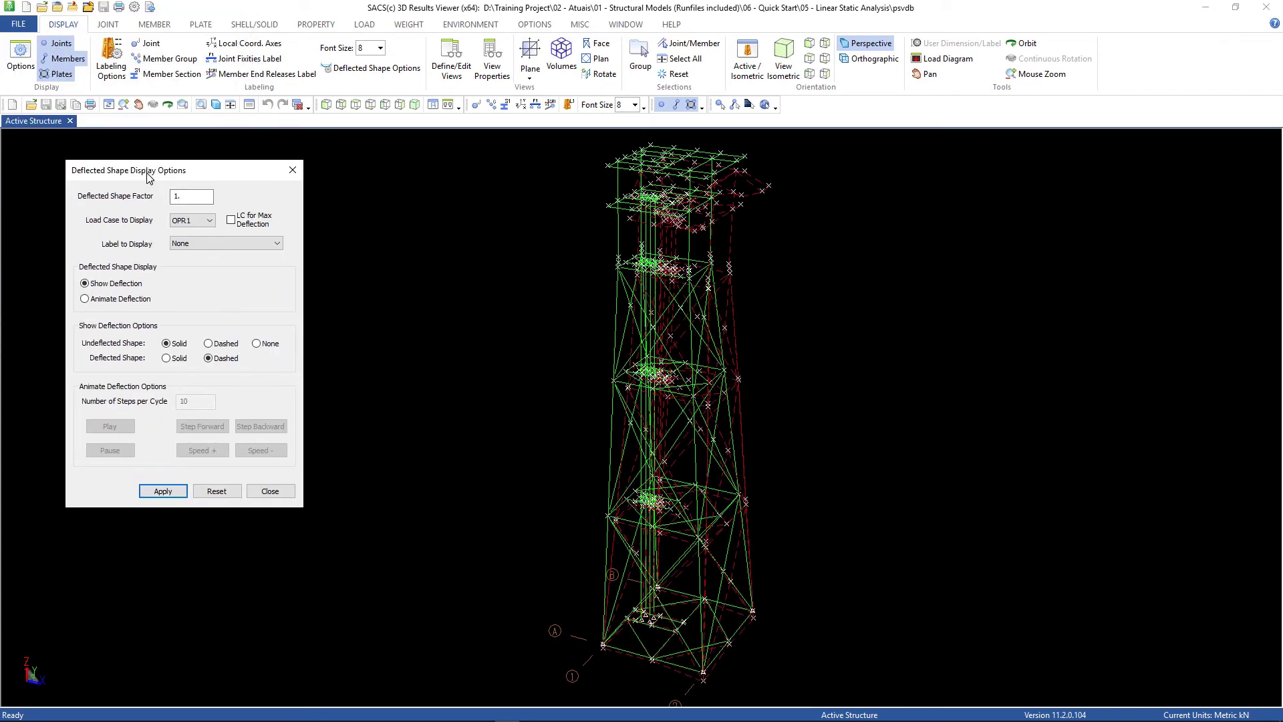
pyautogui.click(216, 105)
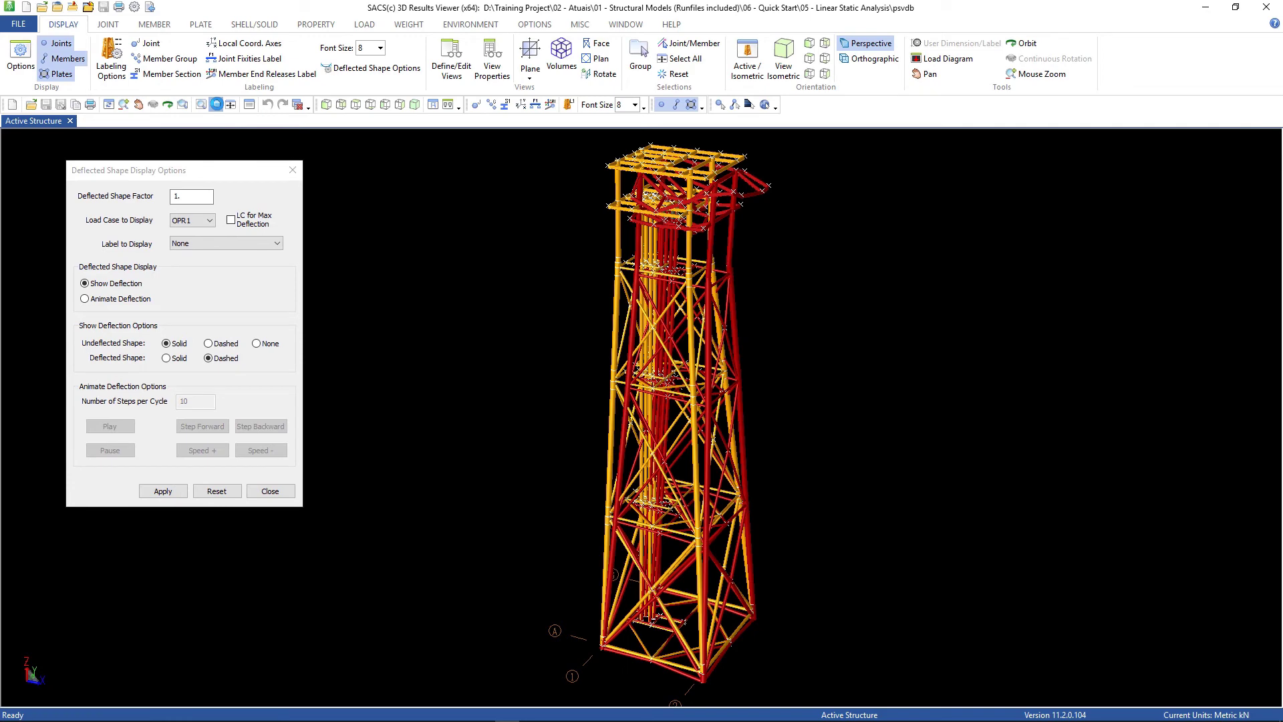
# Step: Animate the OPR1 deflection with 10 steps per cycle and close the deflected shape options
pyautogui.click(113, 299)
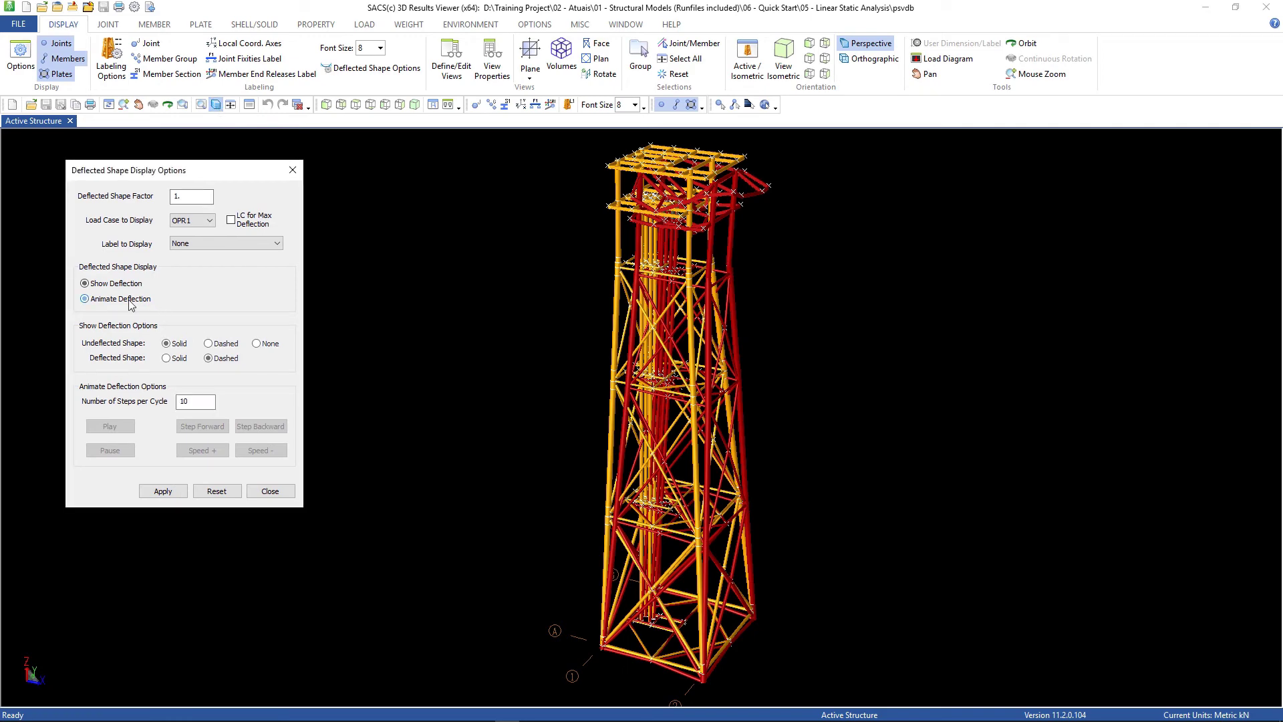
pyautogui.click(167, 491)
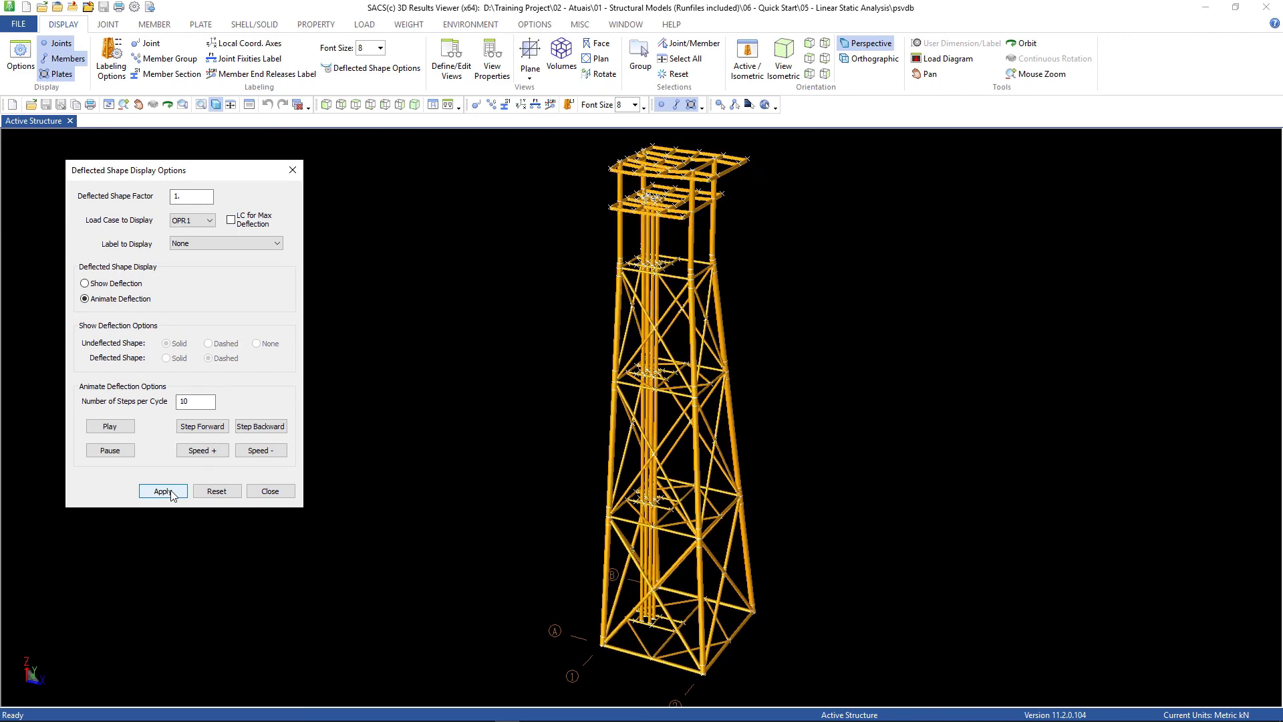
pyautogui.click(269, 491)
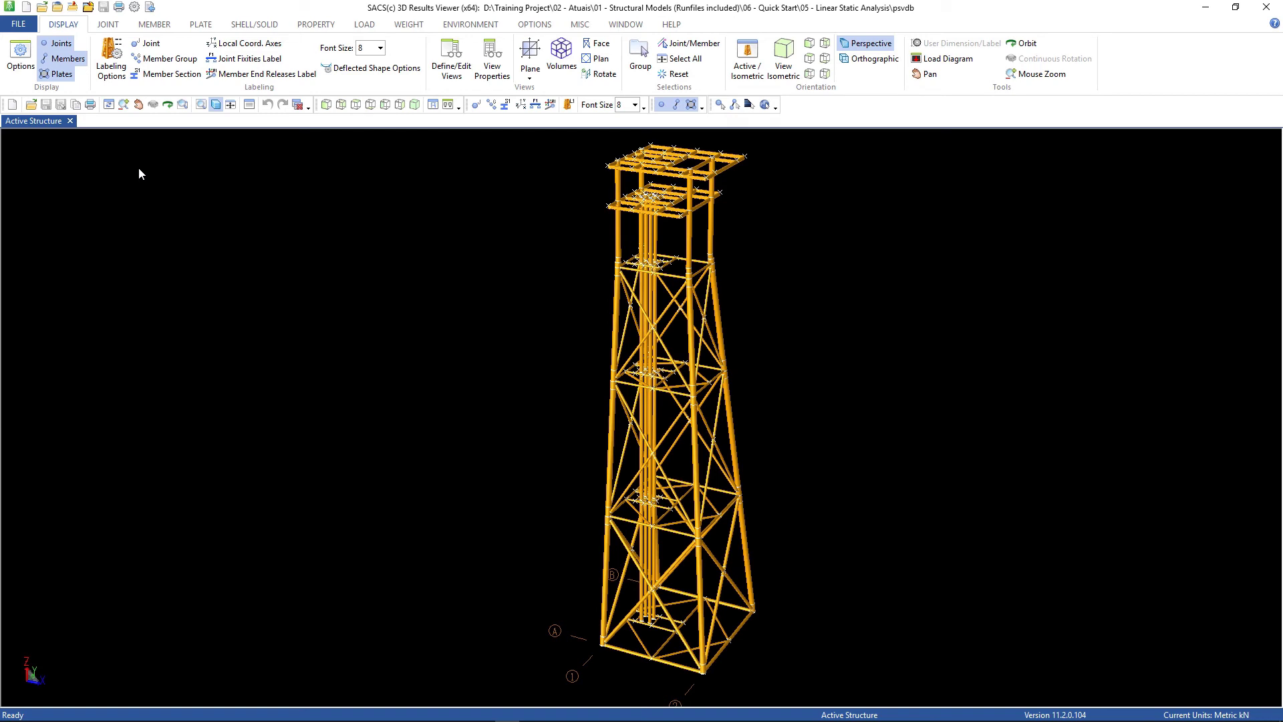
# Step: Review the code check results of horizontal member 4101-402L at the jacket's top framing level and close the review
pyautogui.click(148, 26)
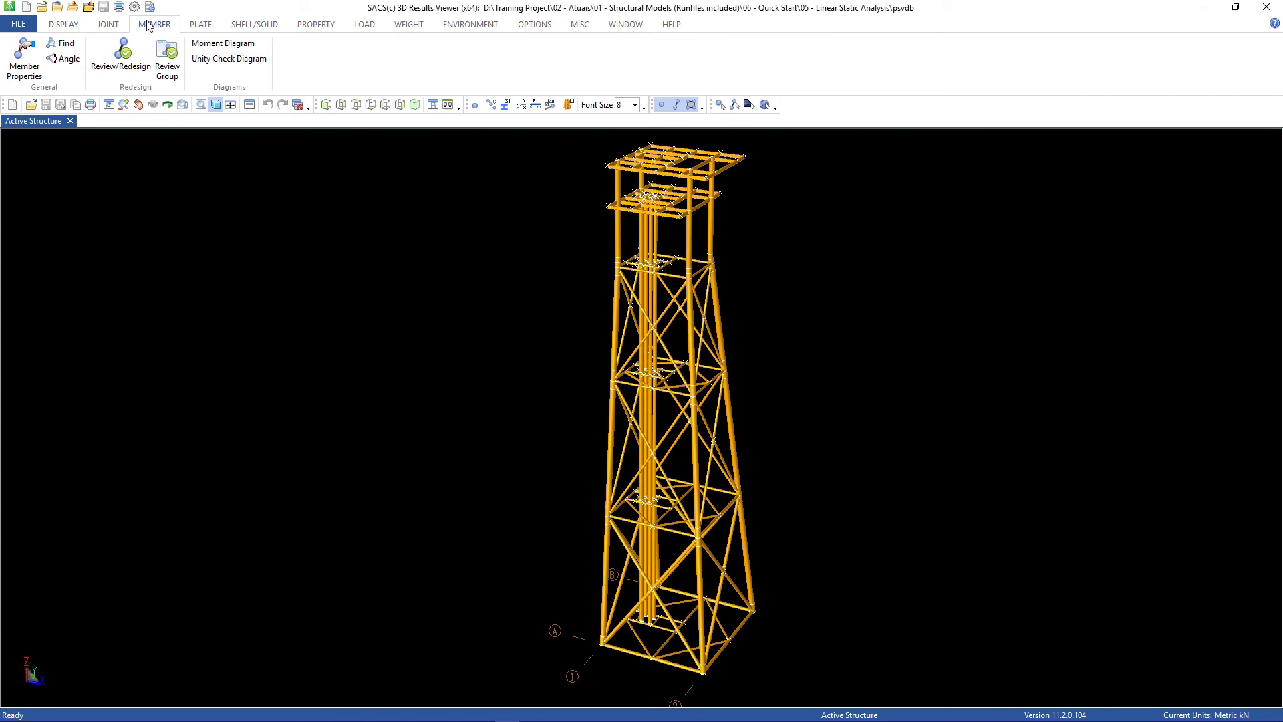
pyautogui.click(121, 64)
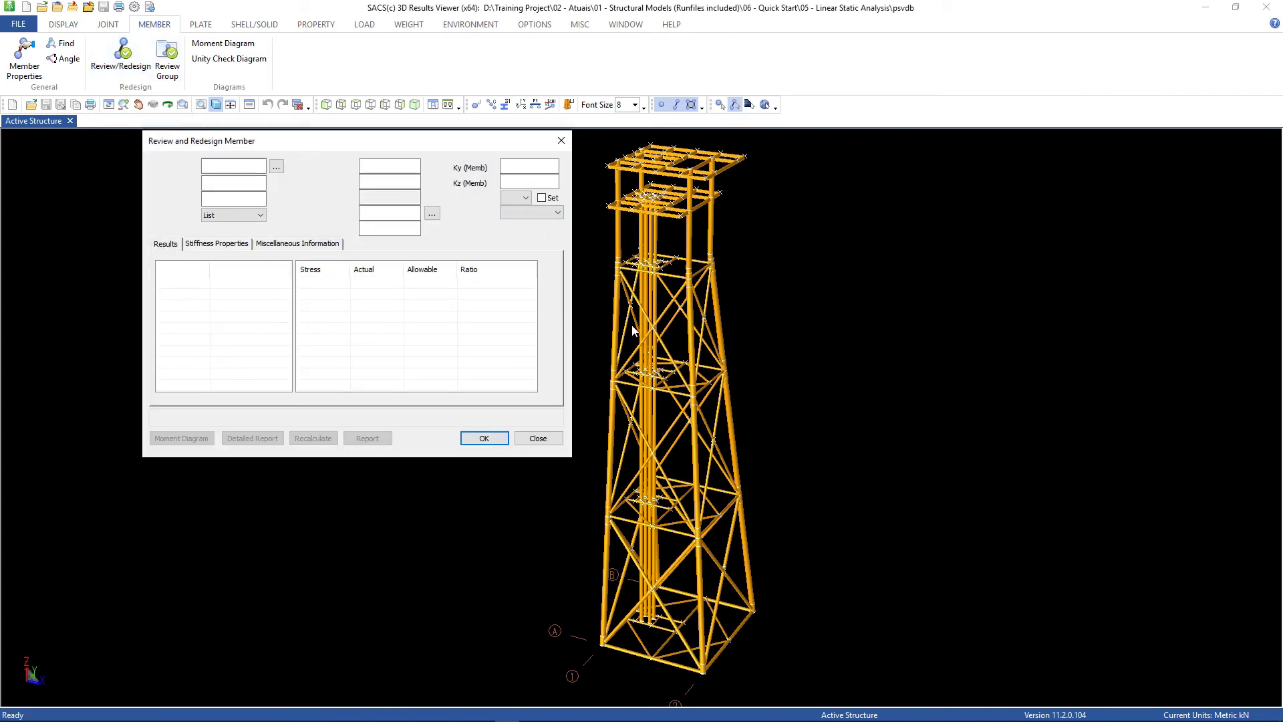
pyautogui.scroll(3, 639, 227)
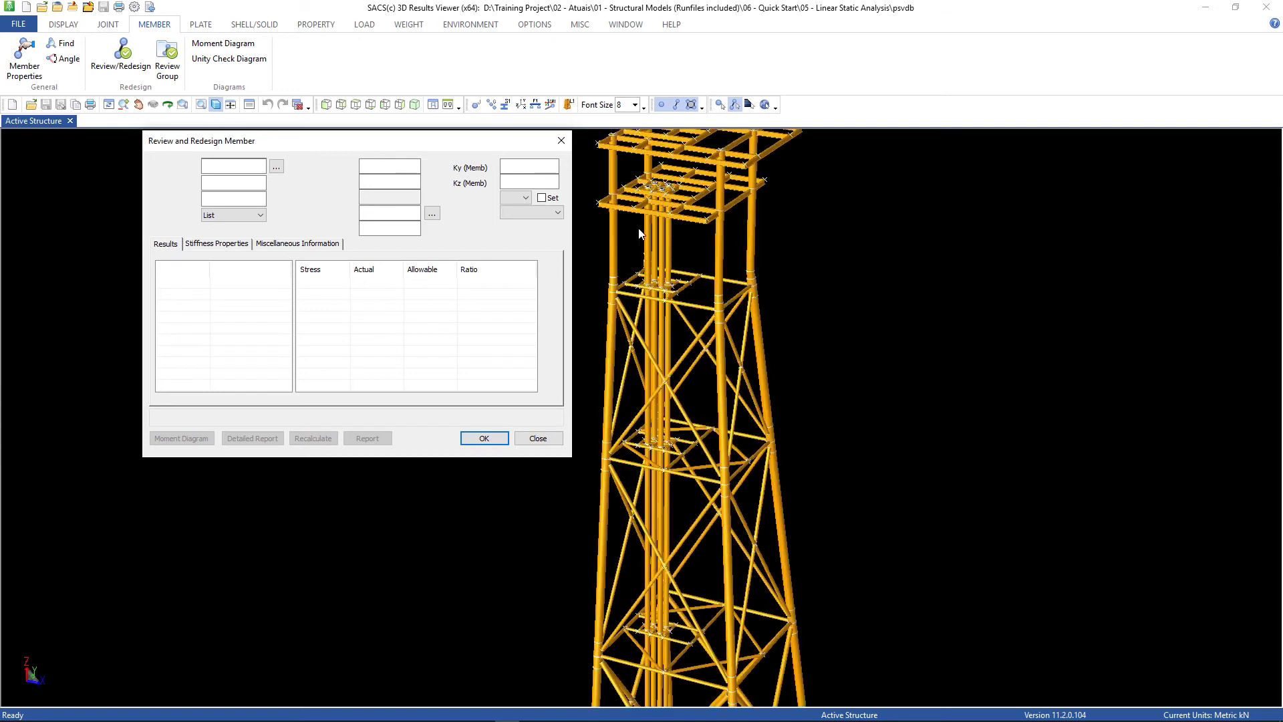
pyautogui.click(693, 307)
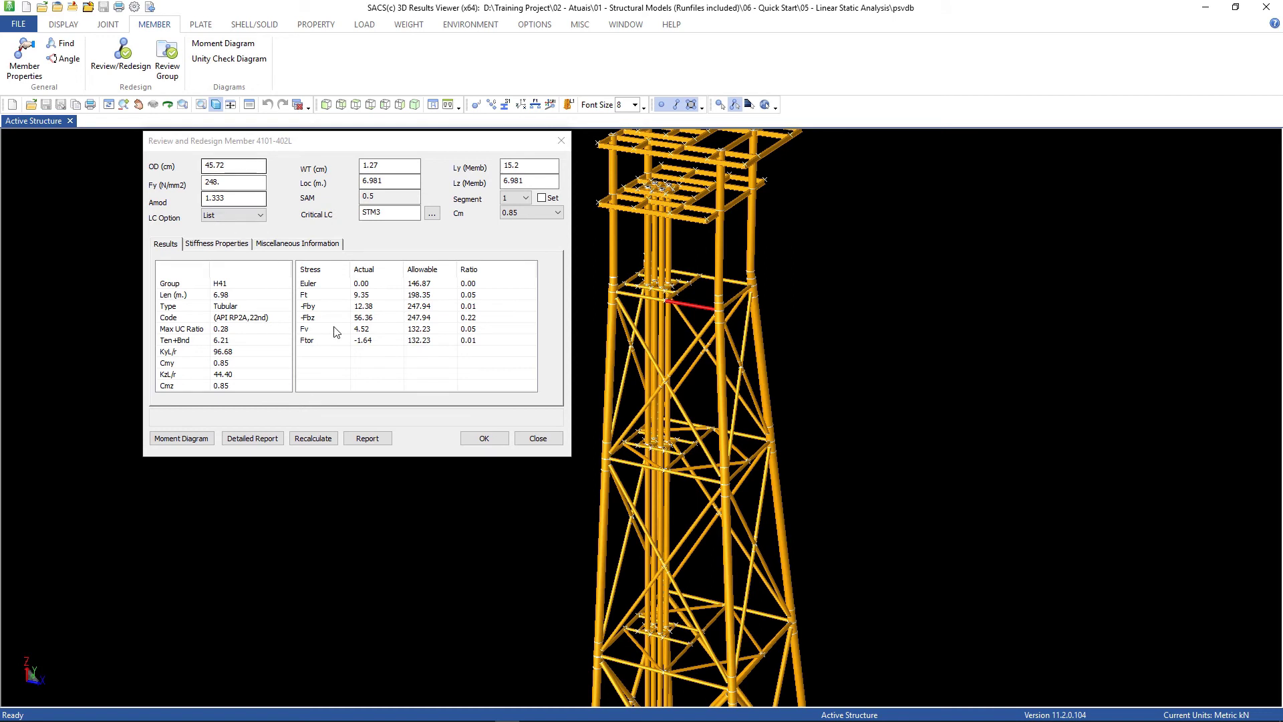
pyautogui.click(537, 438)
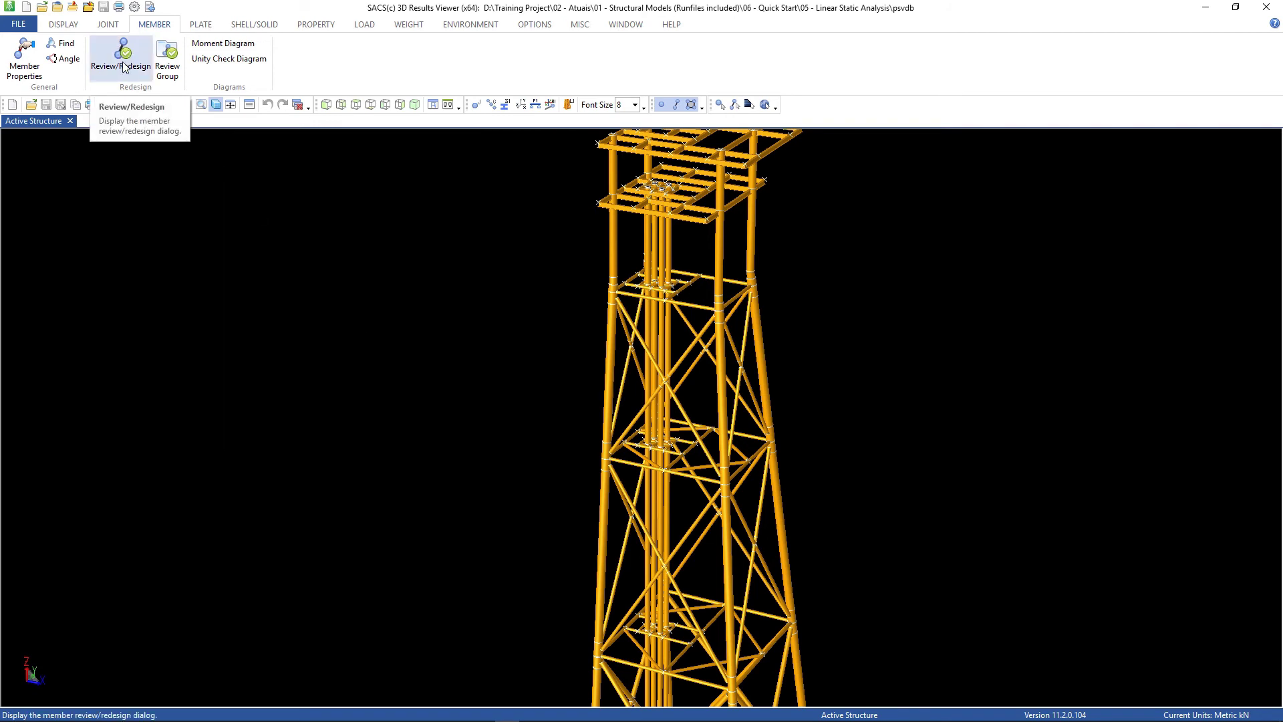
# Step: Color-code the members by Max Combined UC in the labeling options, with result labels and legend turned off
pyautogui.click(63, 24)
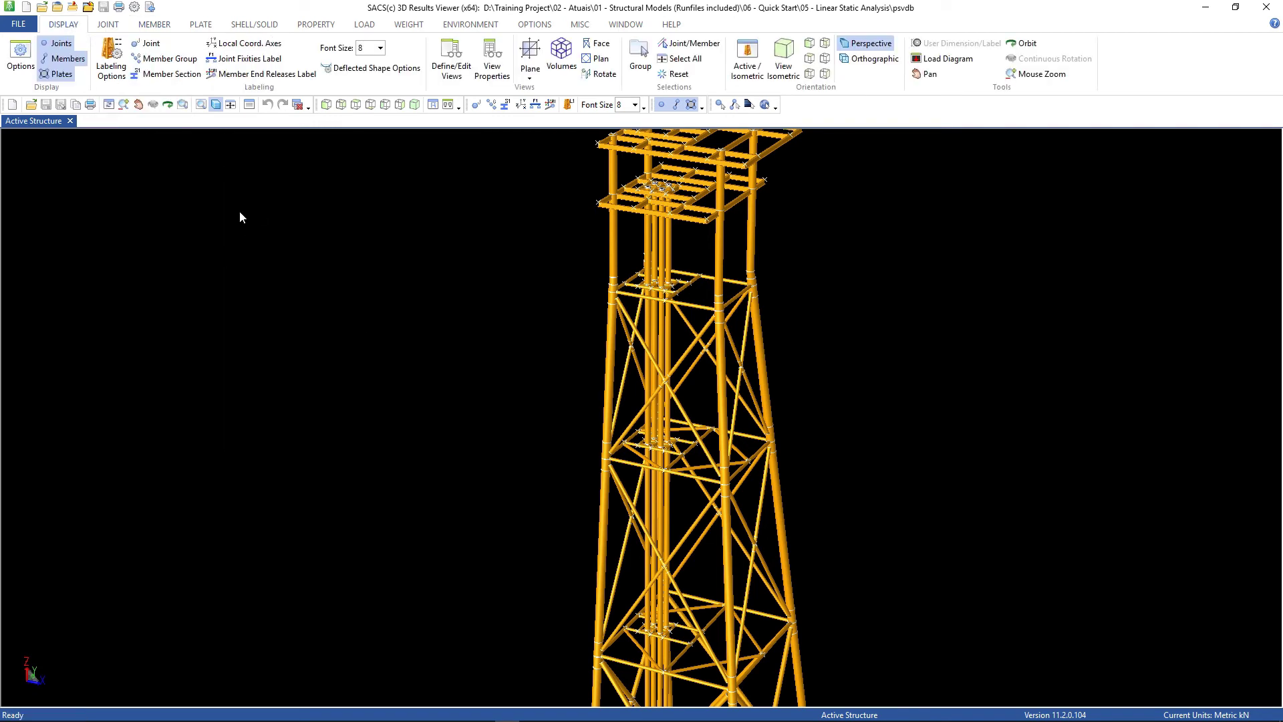
pyautogui.click(109, 62)
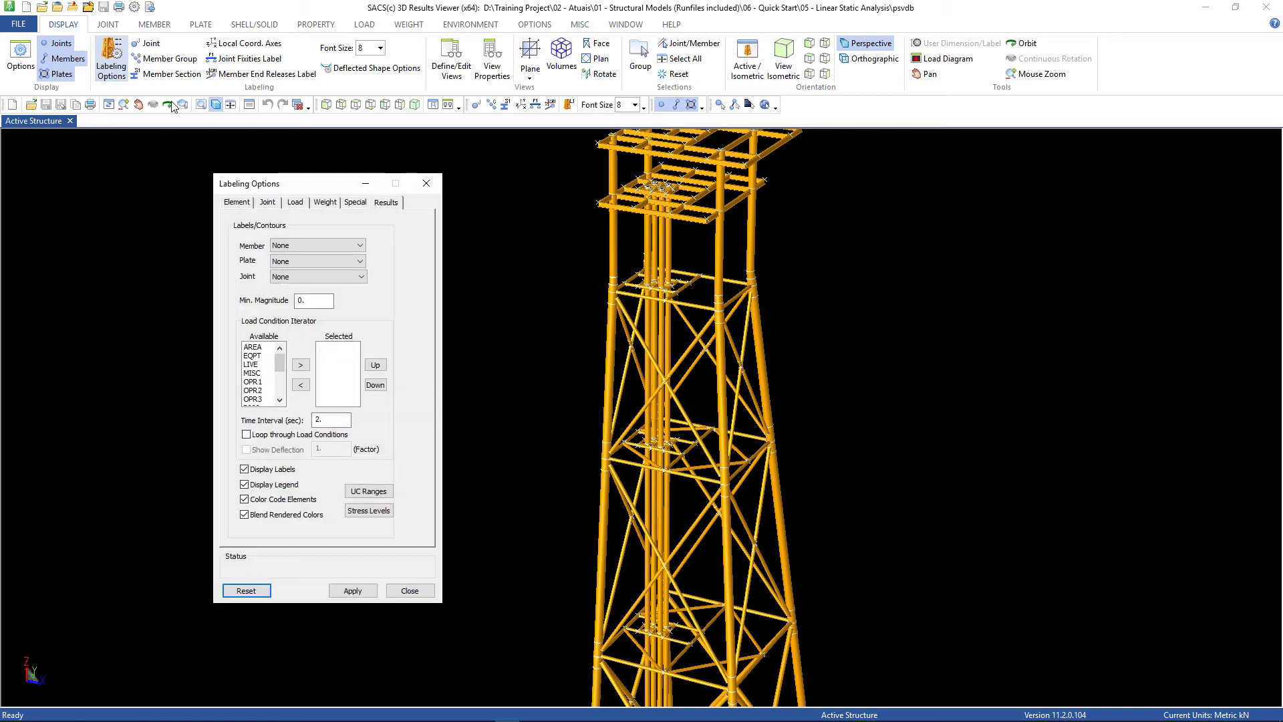
pyautogui.click(318, 245)
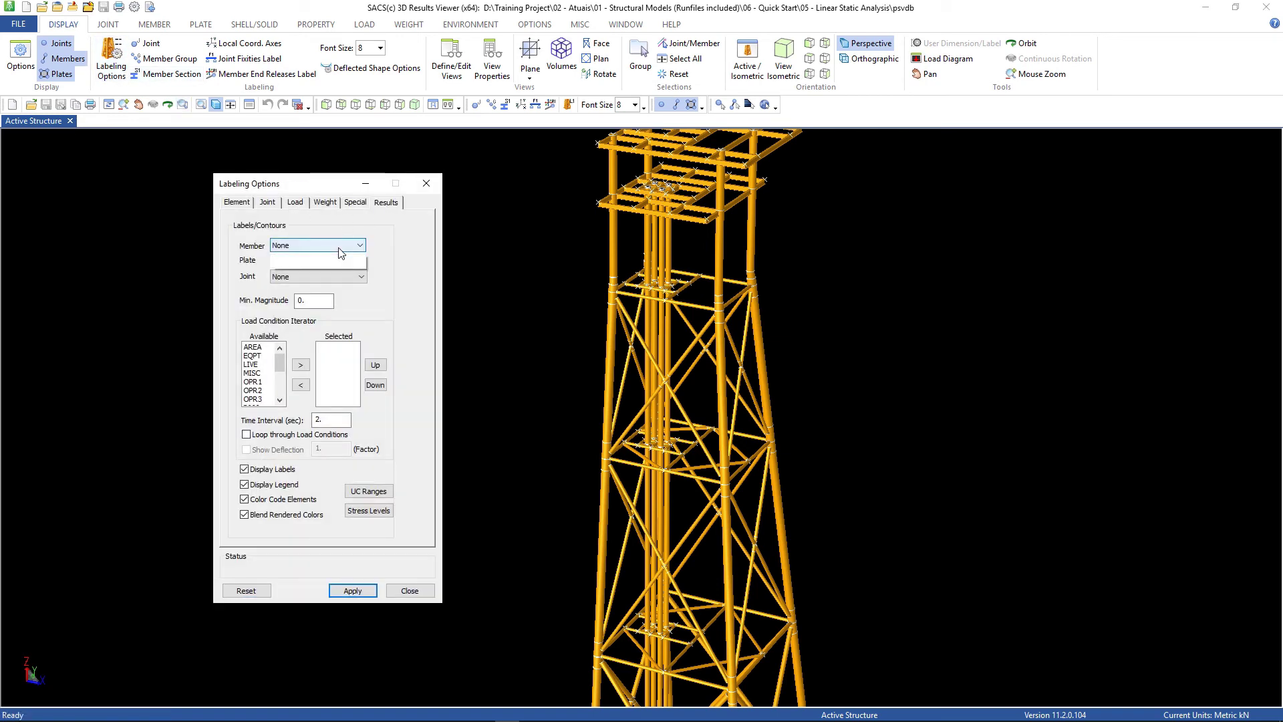
pyautogui.click(321, 267)
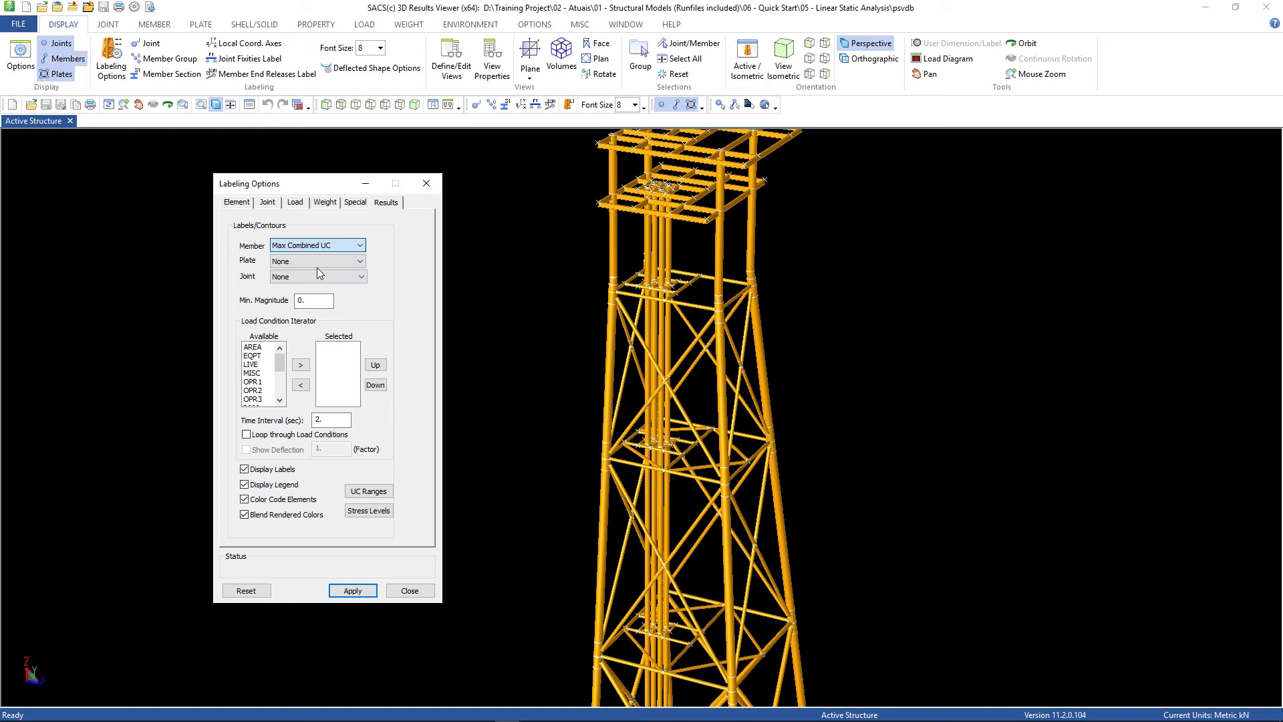
pyautogui.moveTo(284, 363); pyautogui.dragTo(280, 399)
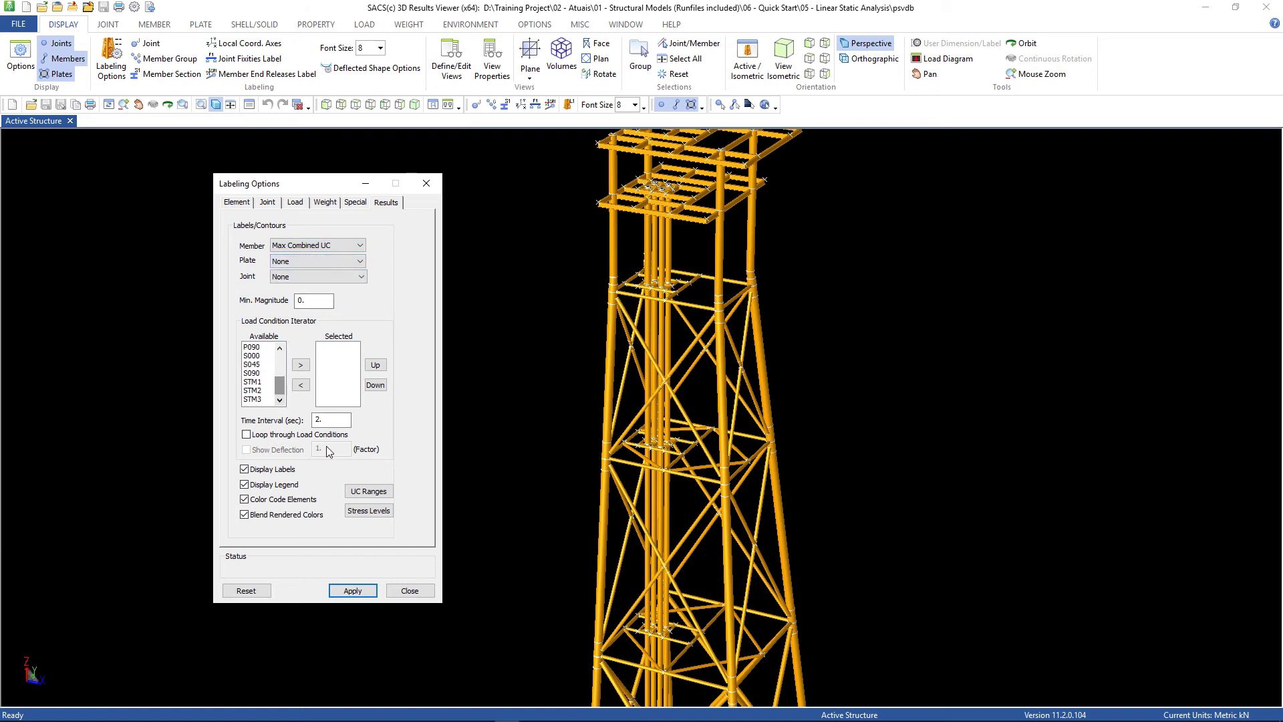
pyautogui.click(275, 469)
pyautogui.click(275, 485)
pyautogui.click(352, 590)
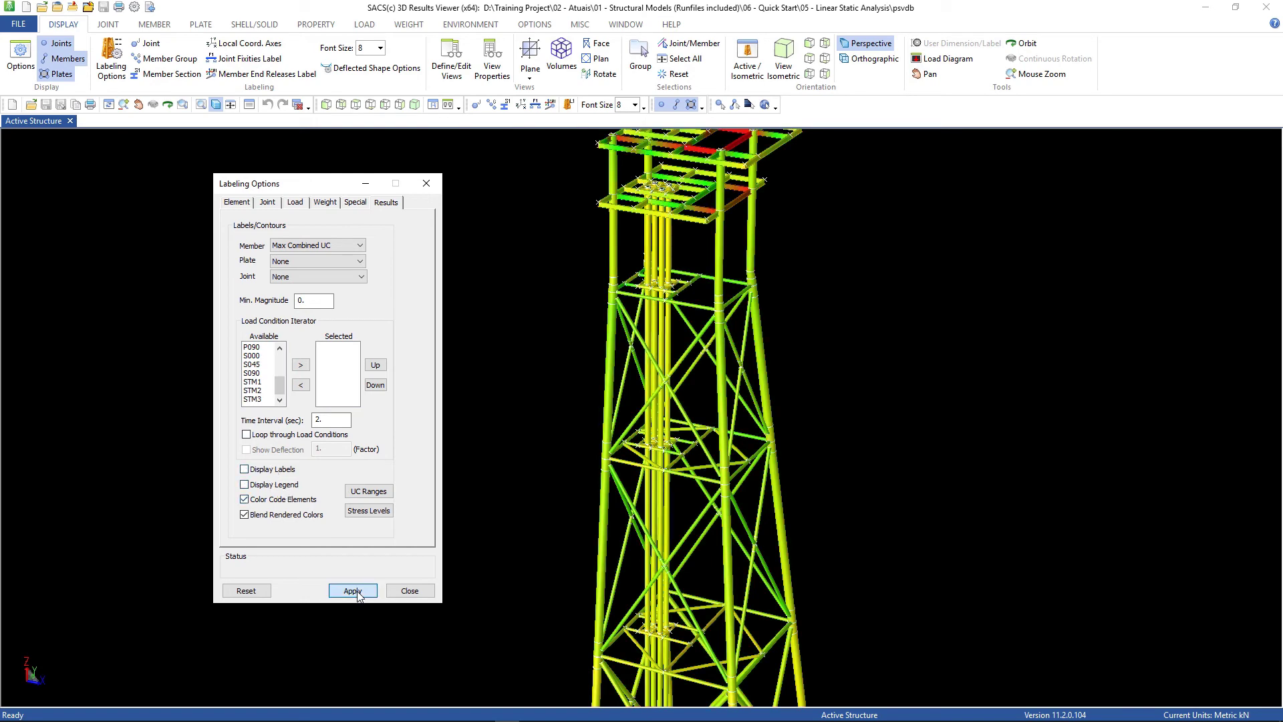
# Step: Open the member review for top deck beam 802L-804L and recalculate its code check with a yield strength of 345 N/mm2
pyautogui.scroll(-2, 628, 189)
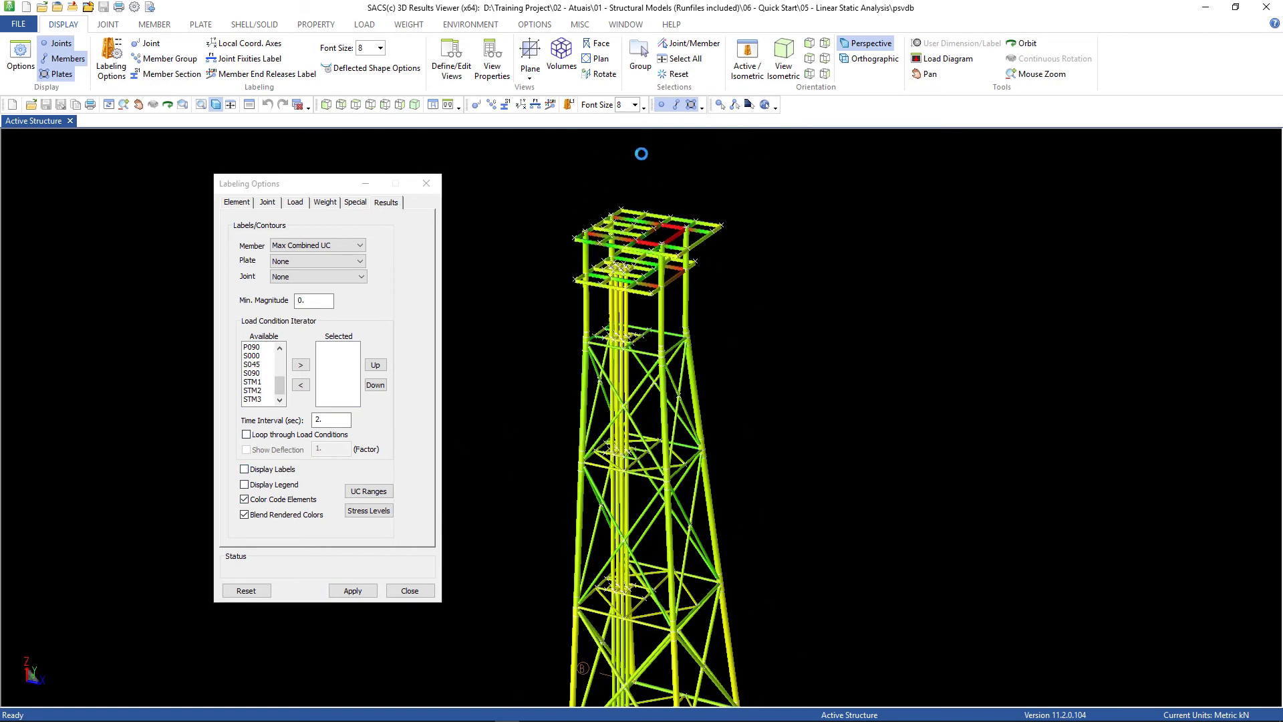
pyautogui.scroll(4, 695, 232)
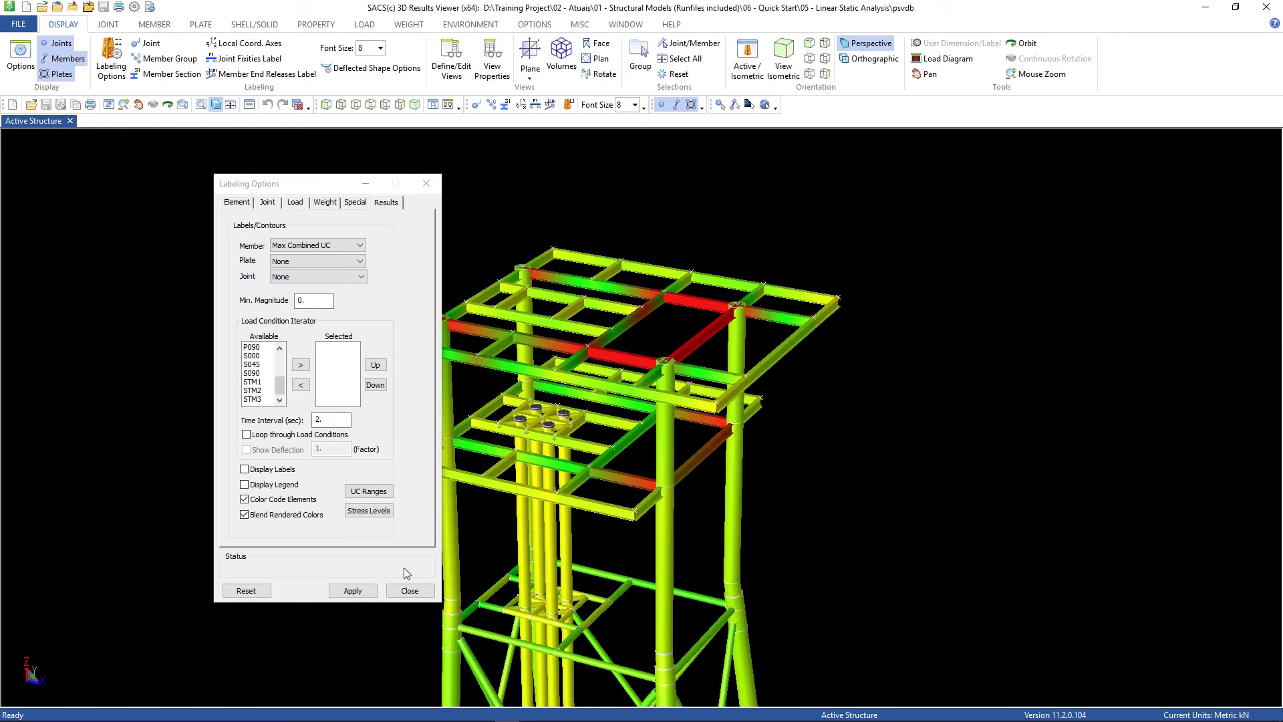
pyautogui.moveTo(301, 186); pyautogui.dragTo(181, 192)
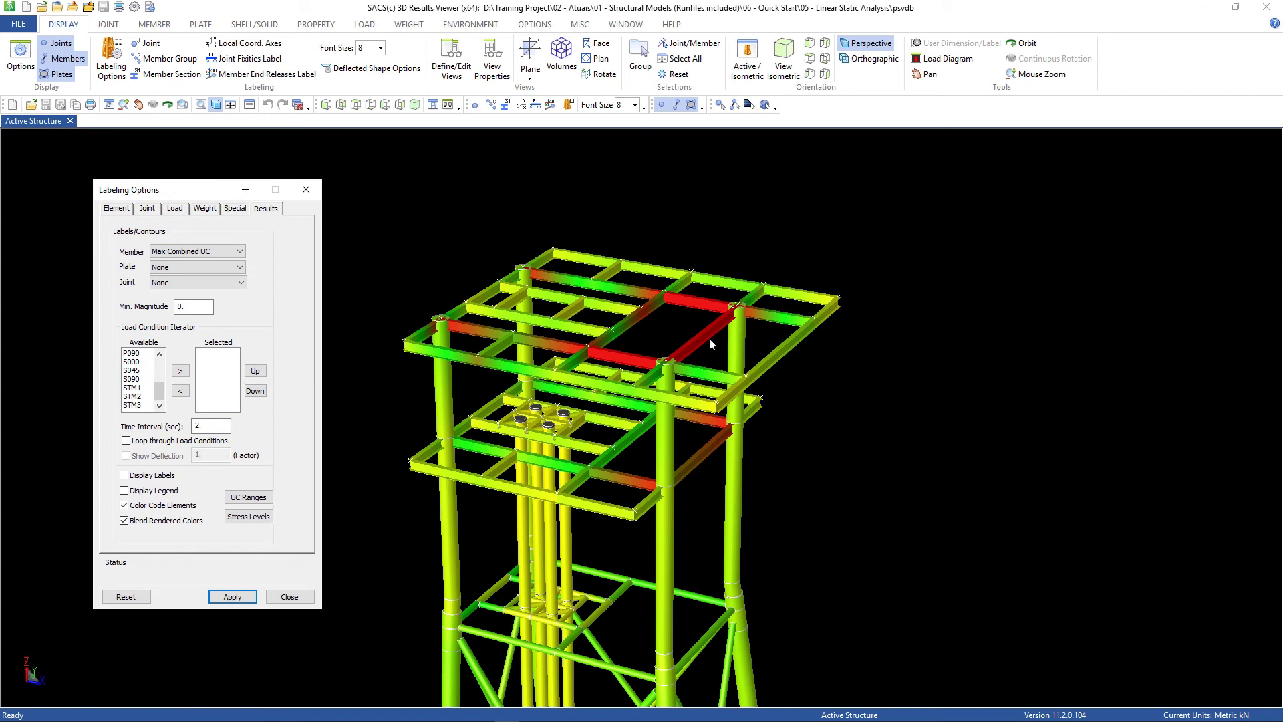
pyautogui.click(163, 25)
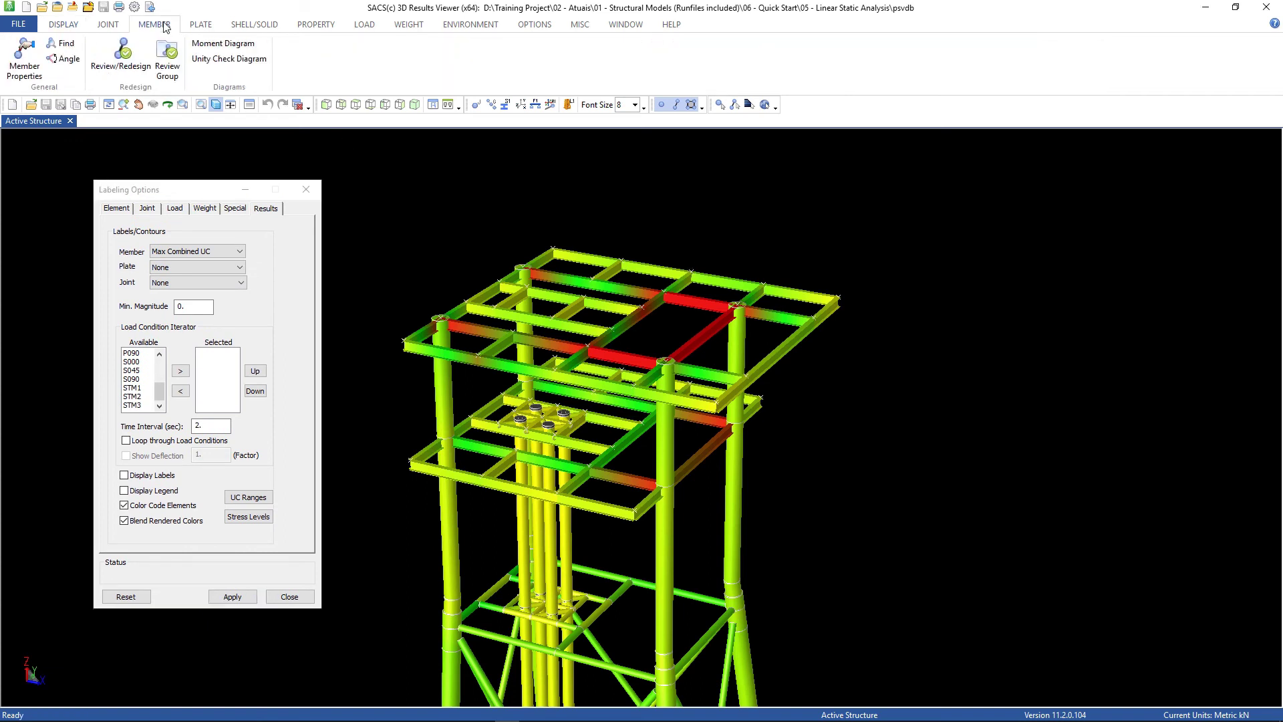
pyautogui.click(127, 65)
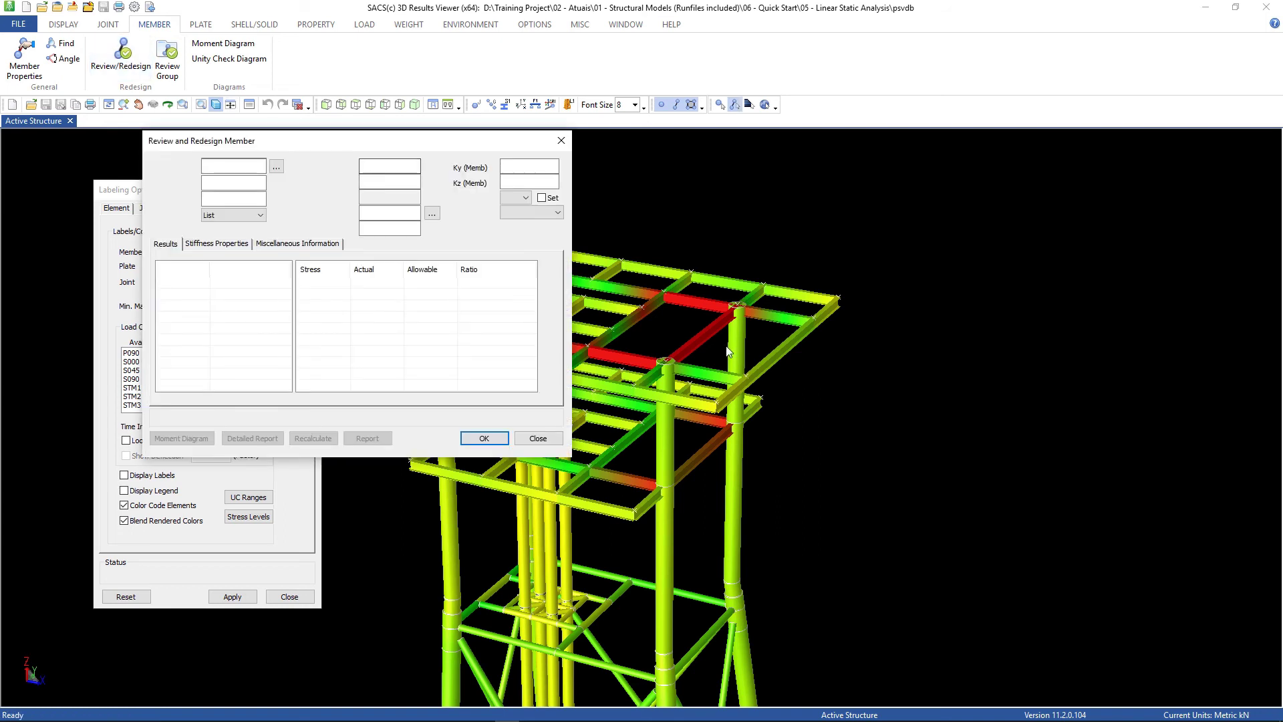
pyautogui.click(694, 343)
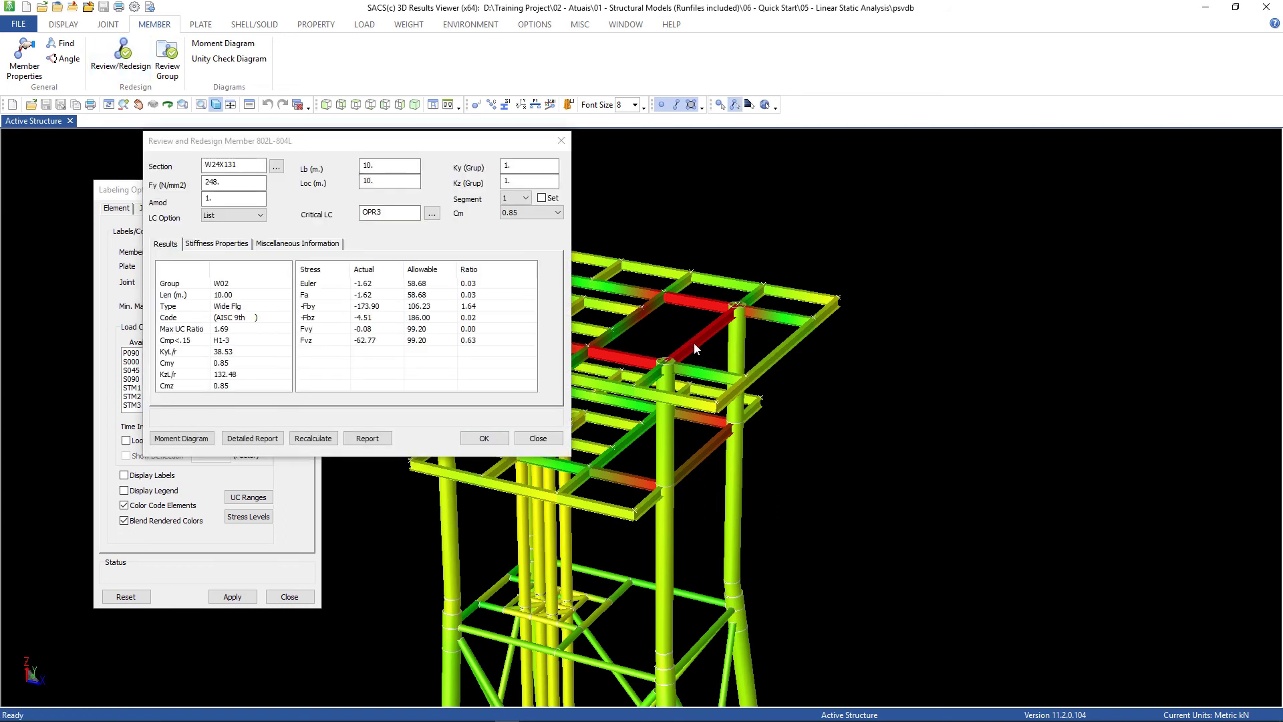
pyautogui.doubleClick(221, 182)
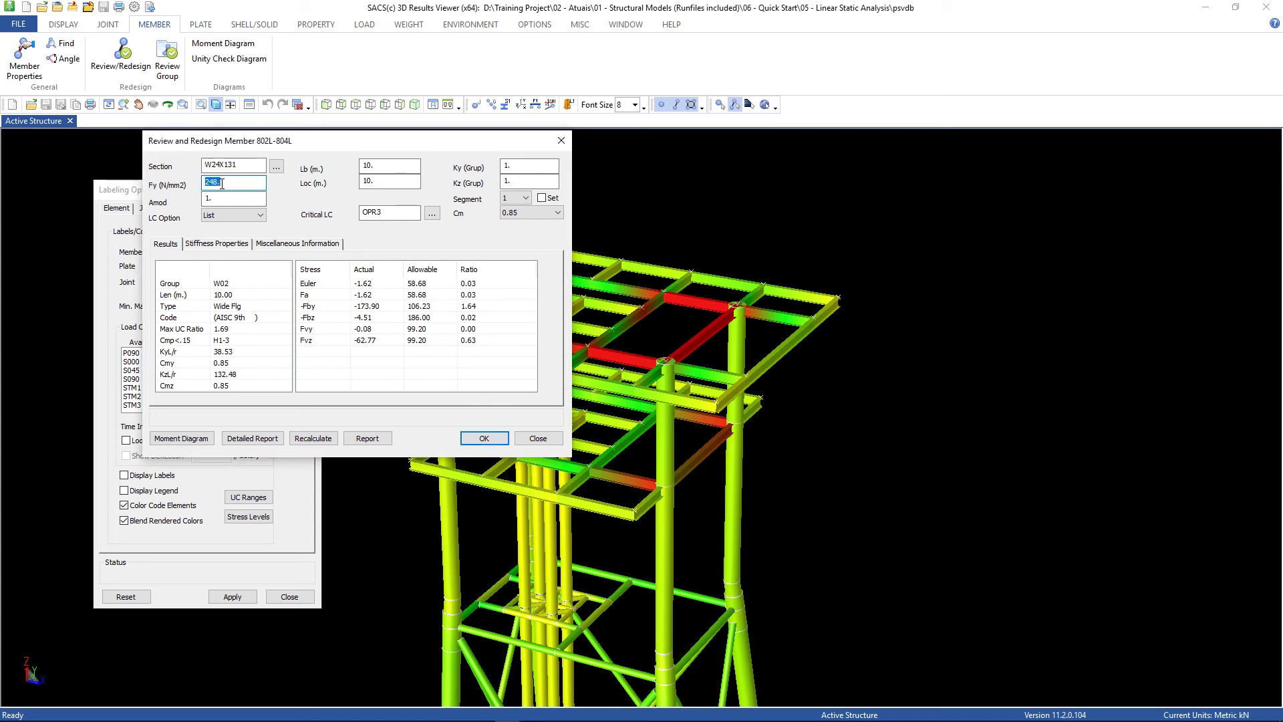
pyautogui.write('345')
pyautogui.click(314, 442)
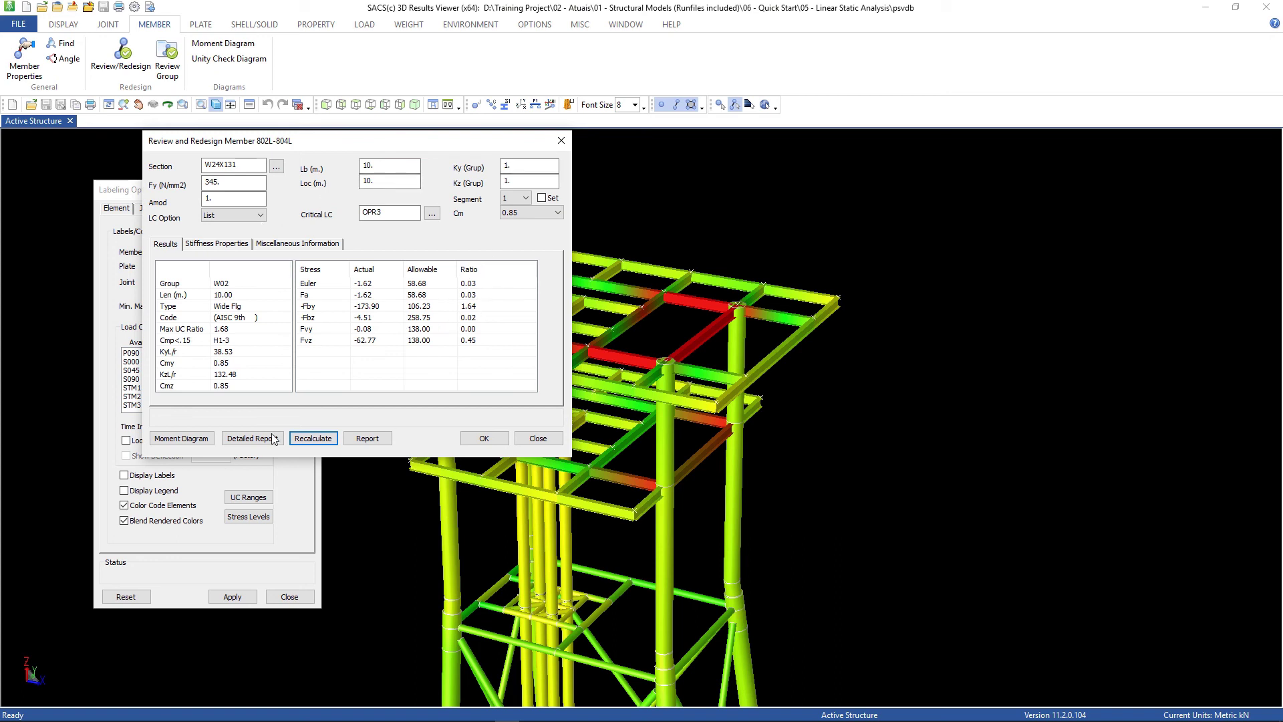
# Step: Examine the moment diagram and the detailed report of beam 802L-804L, closing each after viewing
pyautogui.click(183, 440)
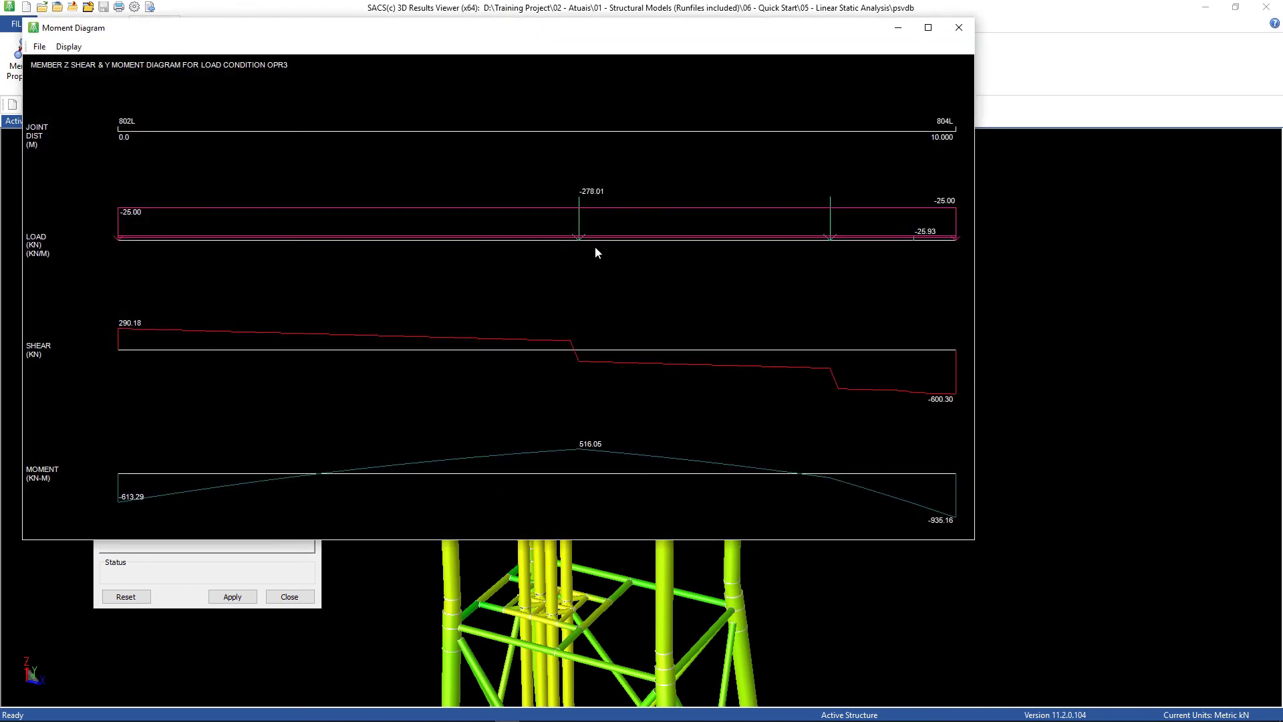
pyautogui.click(959, 28)
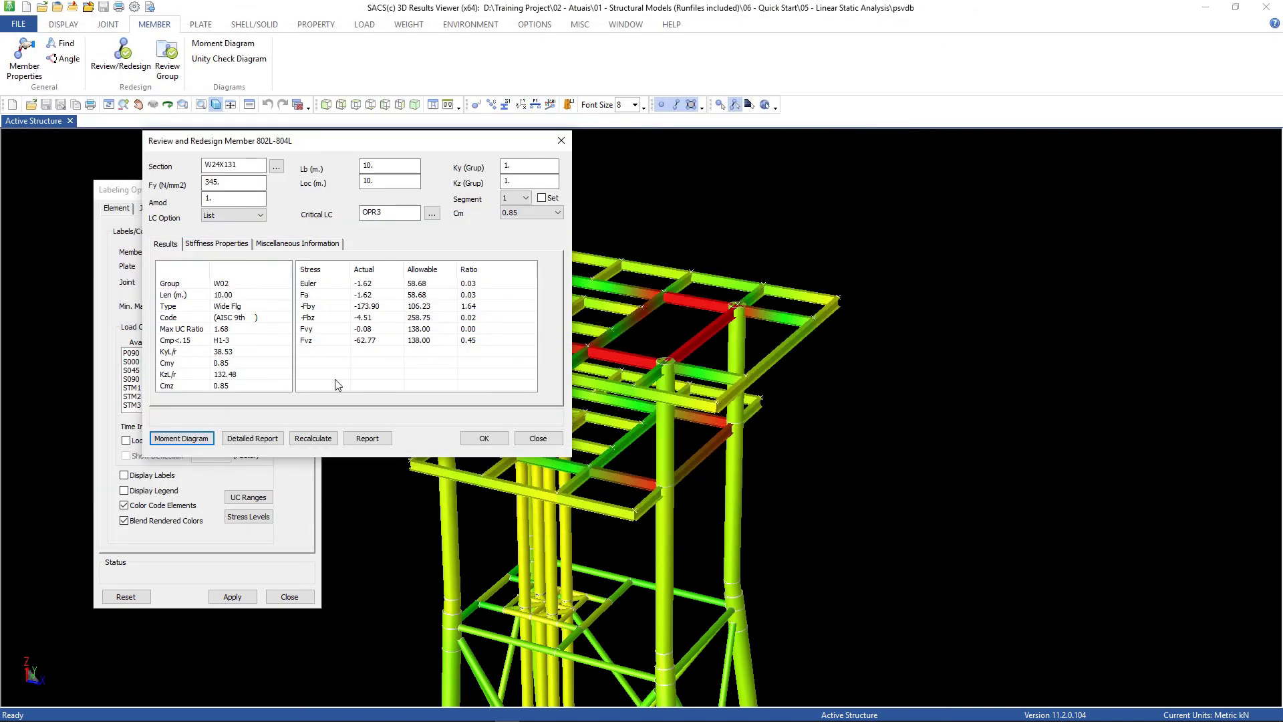
pyautogui.click(253, 441)
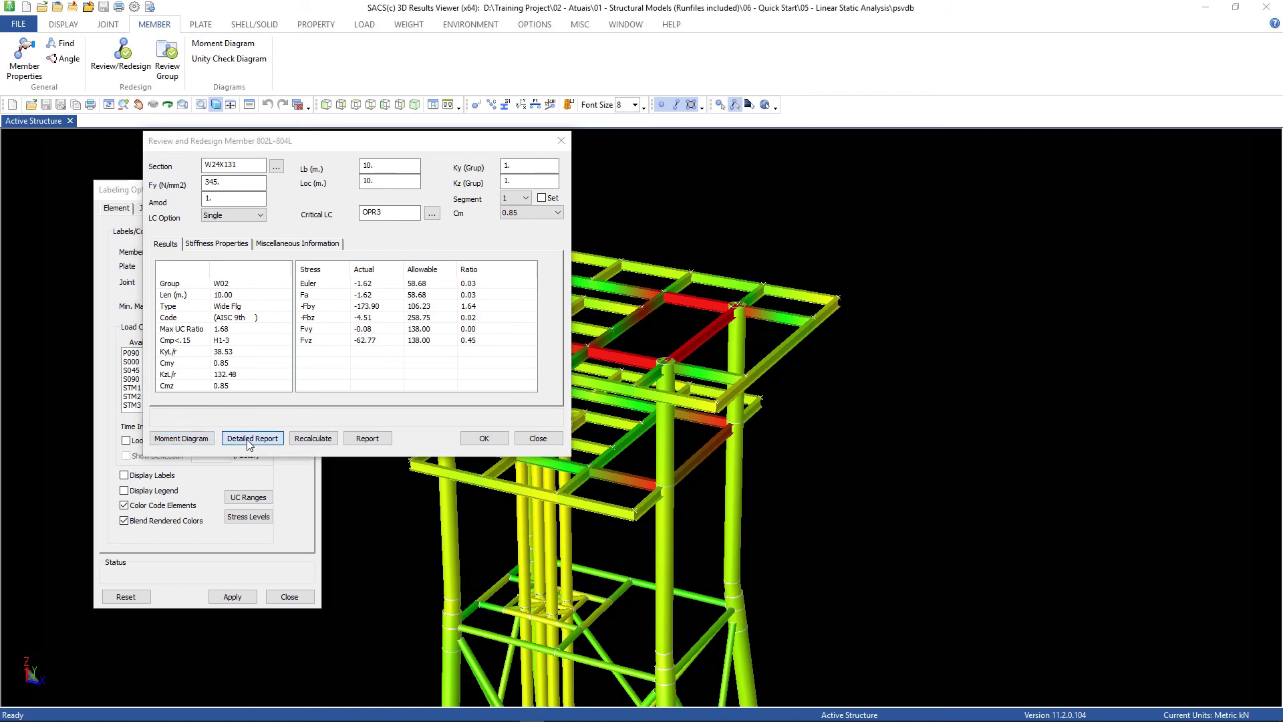
pyautogui.click(1033, 65)
pyautogui.scroll(-20, 824, 180)
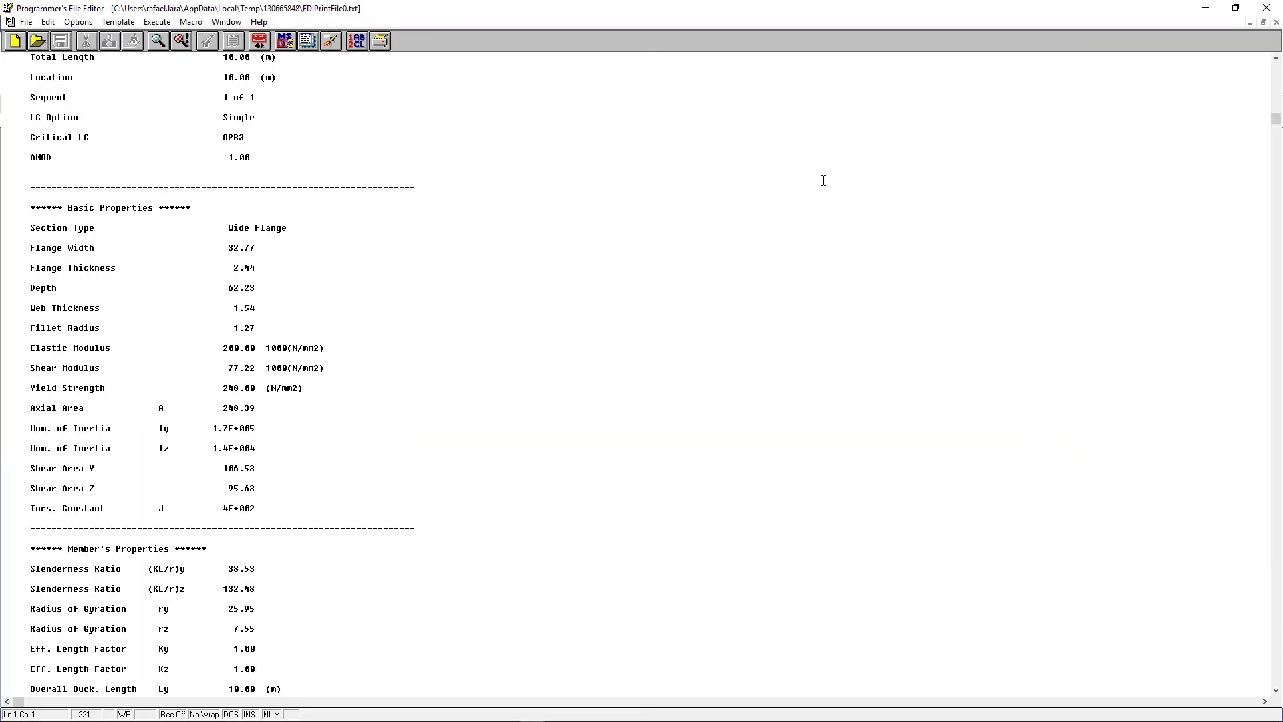
pyautogui.scroll(-7, 825, 180)
pyautogui.click(1266, 8)
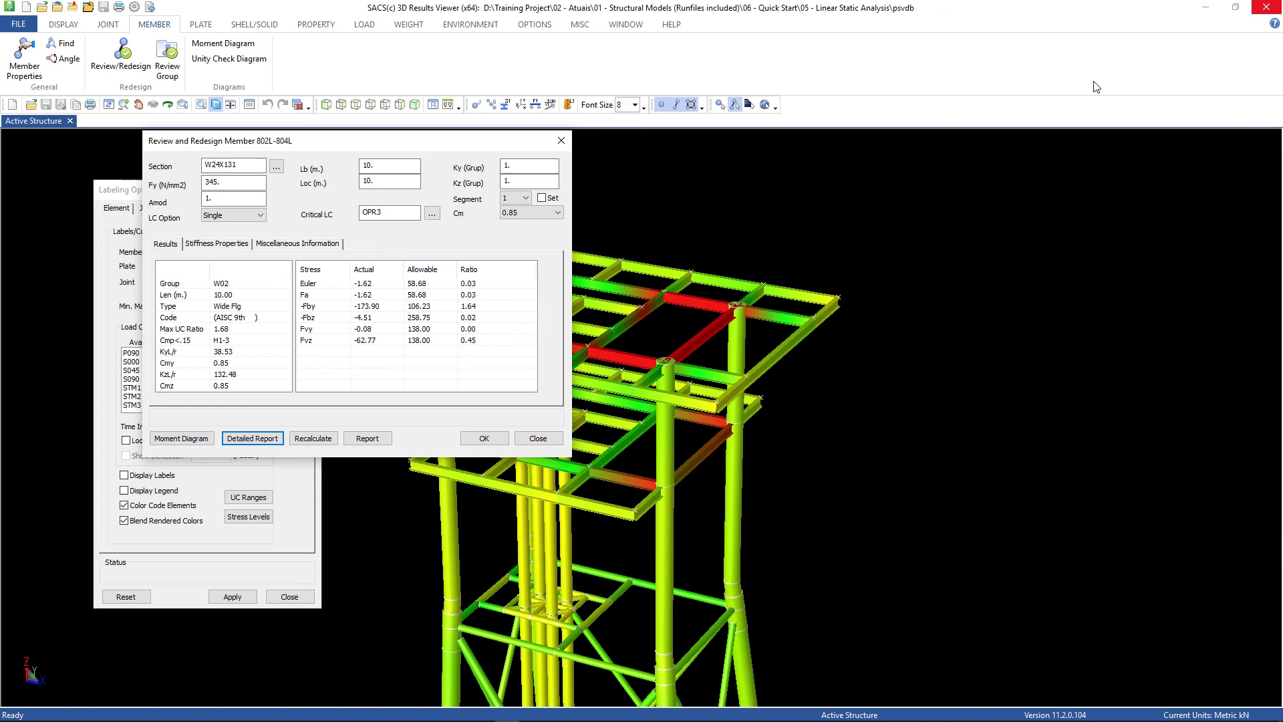
# Step: View the stiffness properties of beam 802L-804L and close the member review and the labeling options
pyautogui.click(216, 244)
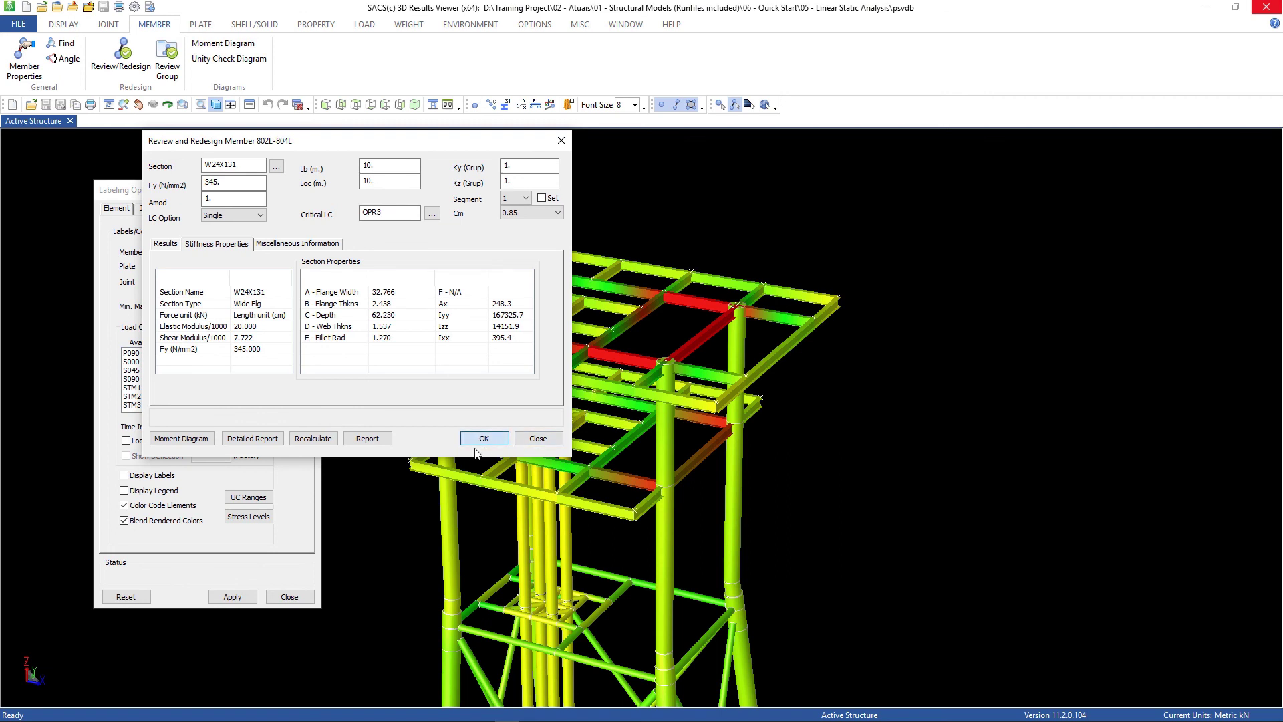
pyautogui.click(535, 436)
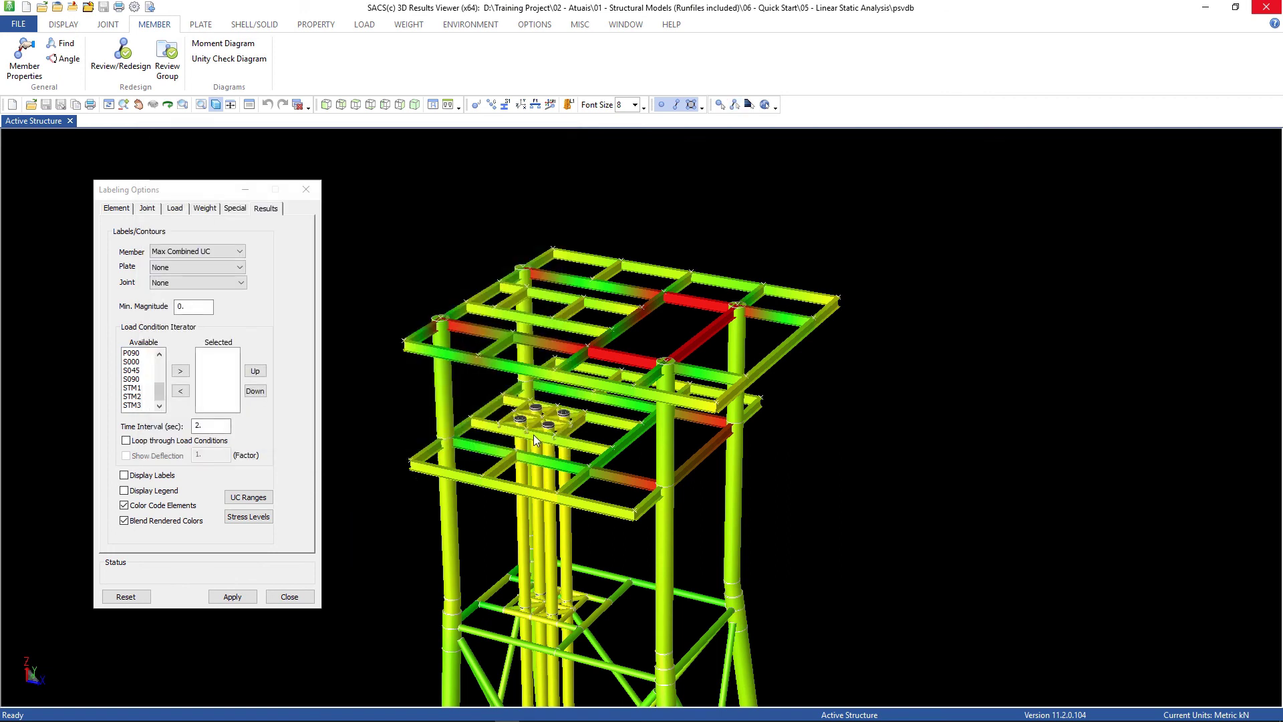
pyautogui.click(287, 597)
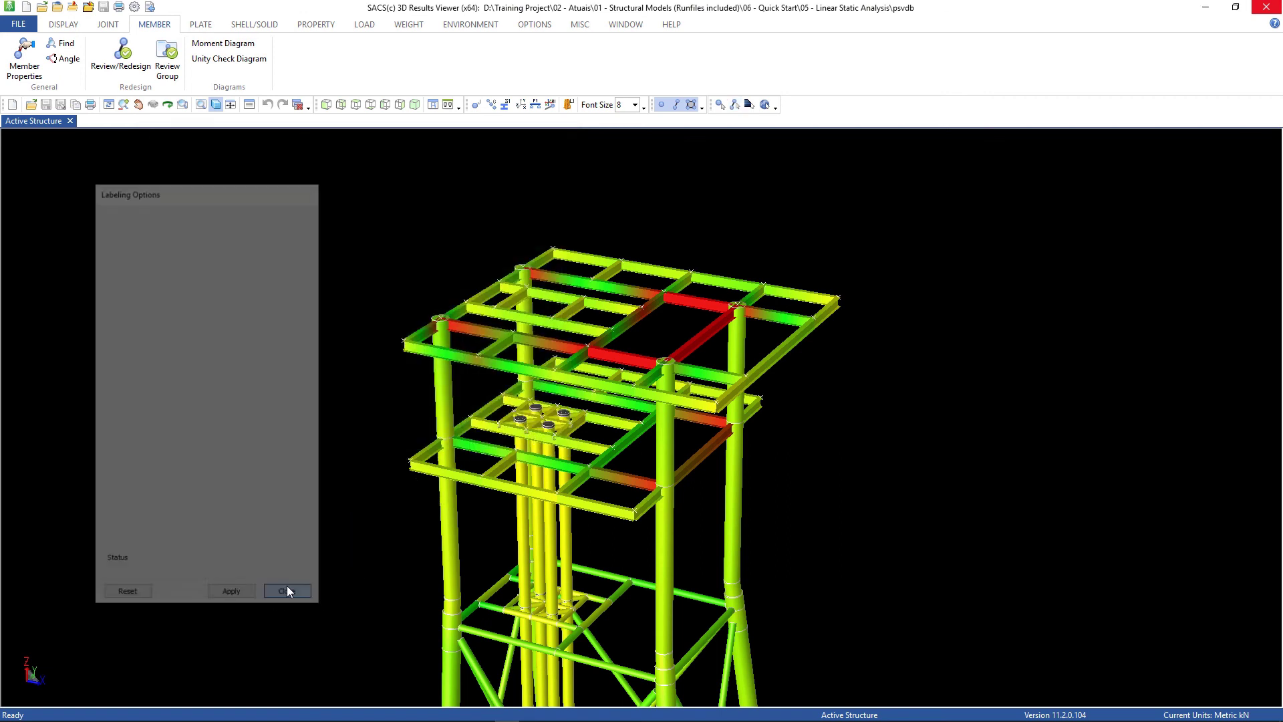